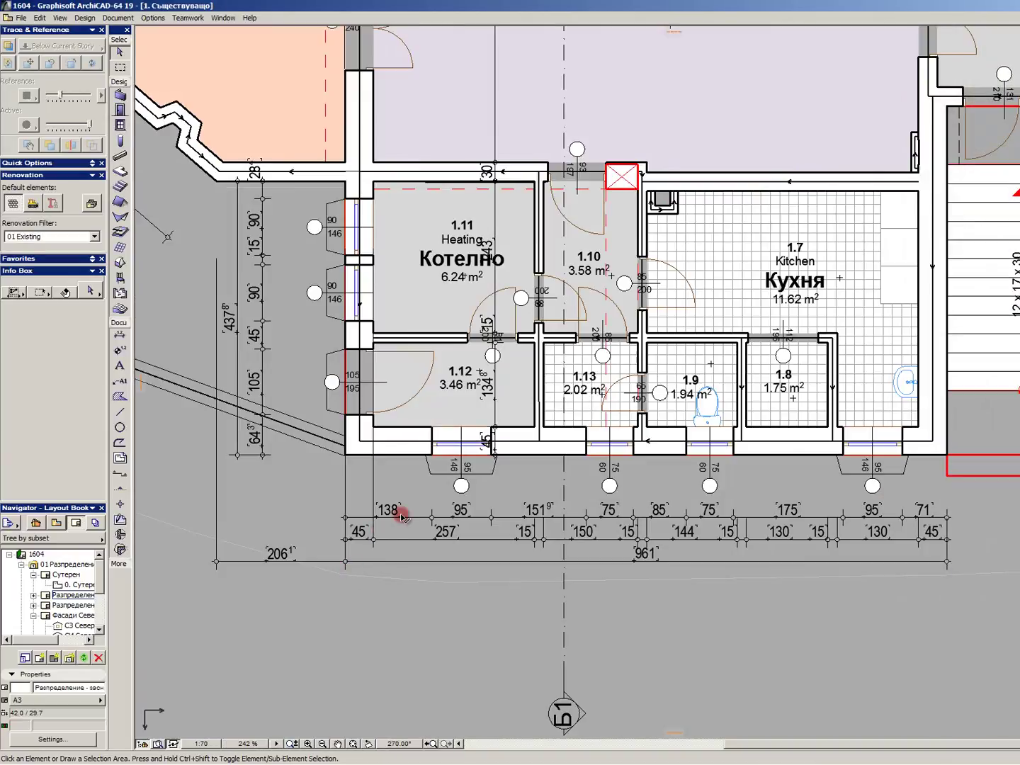
# Switch the Navigator from the layout book to the Project Map and expand Lists
pyautogui.scroll(-3, 422, 494)
pyautogui.scroll(-2, 423, 494)
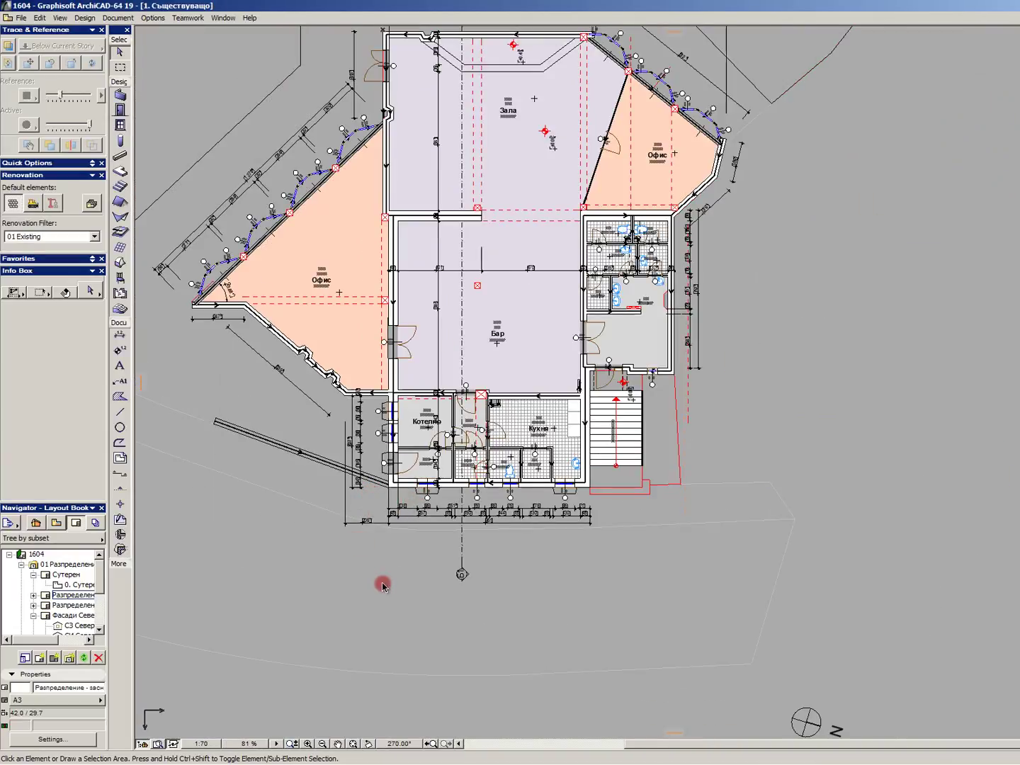
pyautogui.scroll(2, 379, 584)
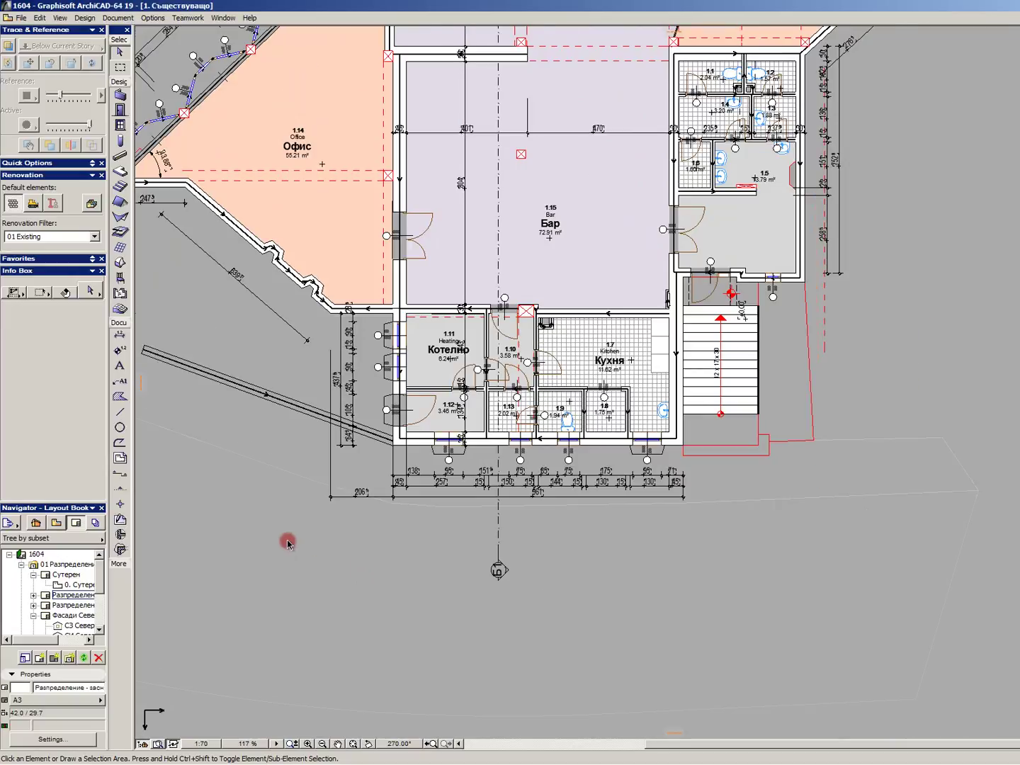
pyautogui.scroll(2, 287, 543)
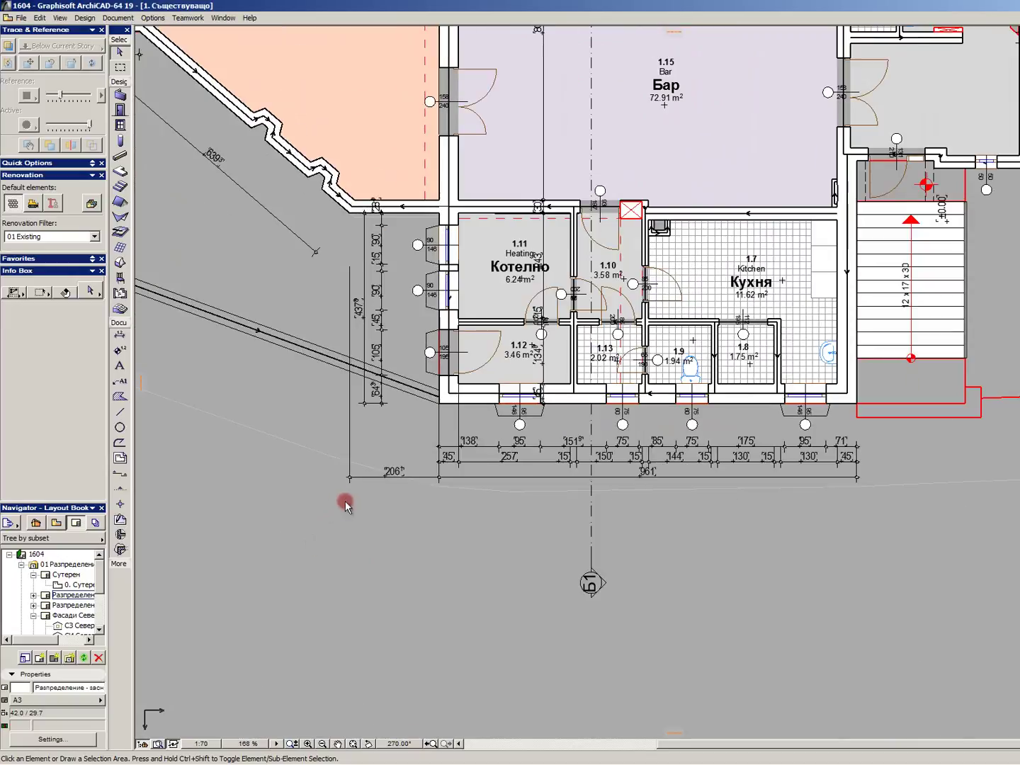
pyautogui.click(71, 595)
pyautogui.click(35, 525)
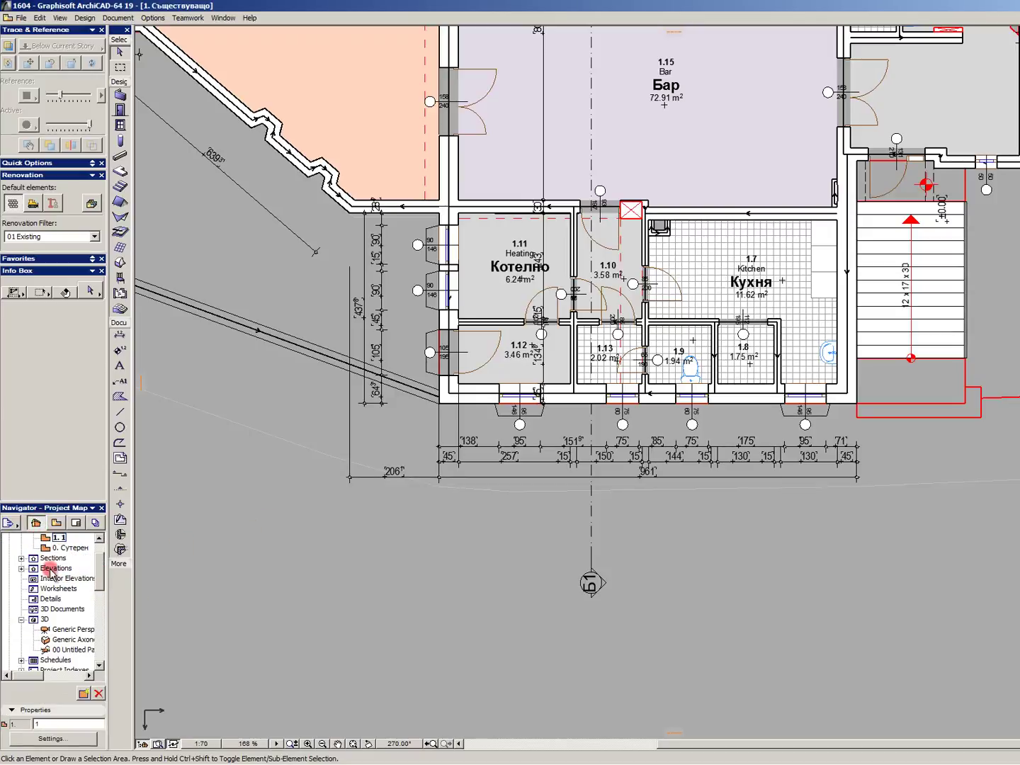
pyautogui.click(68, 633)
# Browse the Elements lists, selecting the Basic element list, then collapse them
pyautogui.scroll(-3, 68, 633)
pyautogui.scroll(-3, 71, 631)
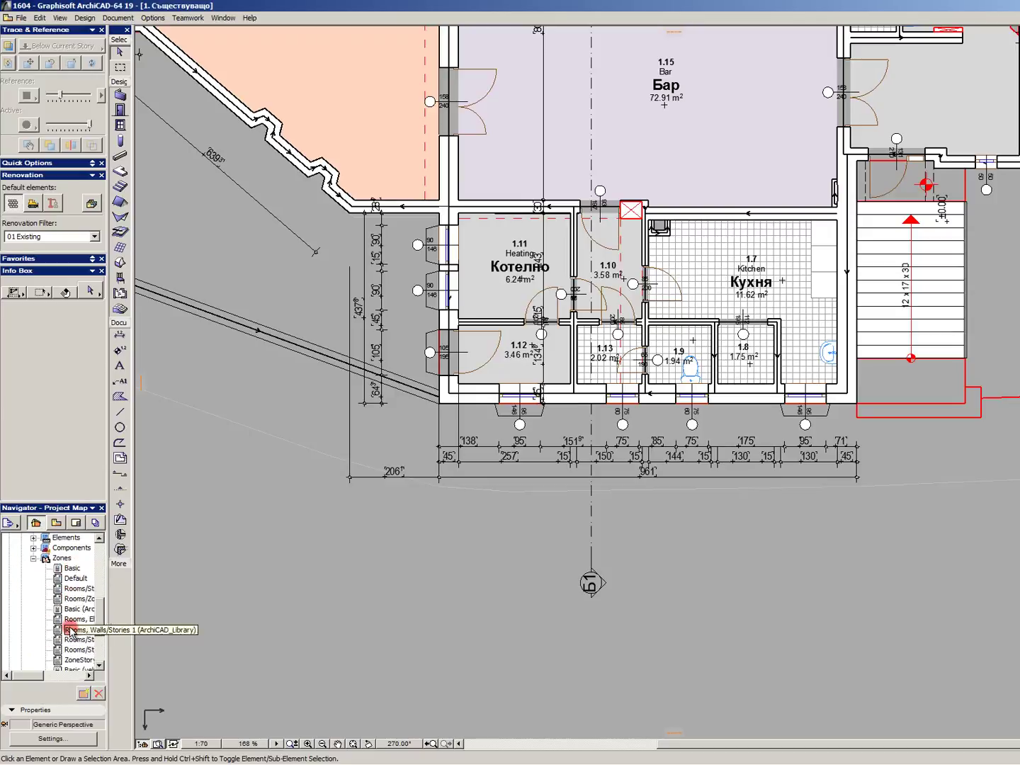
pyautogui.scroll(3, 71, 609)
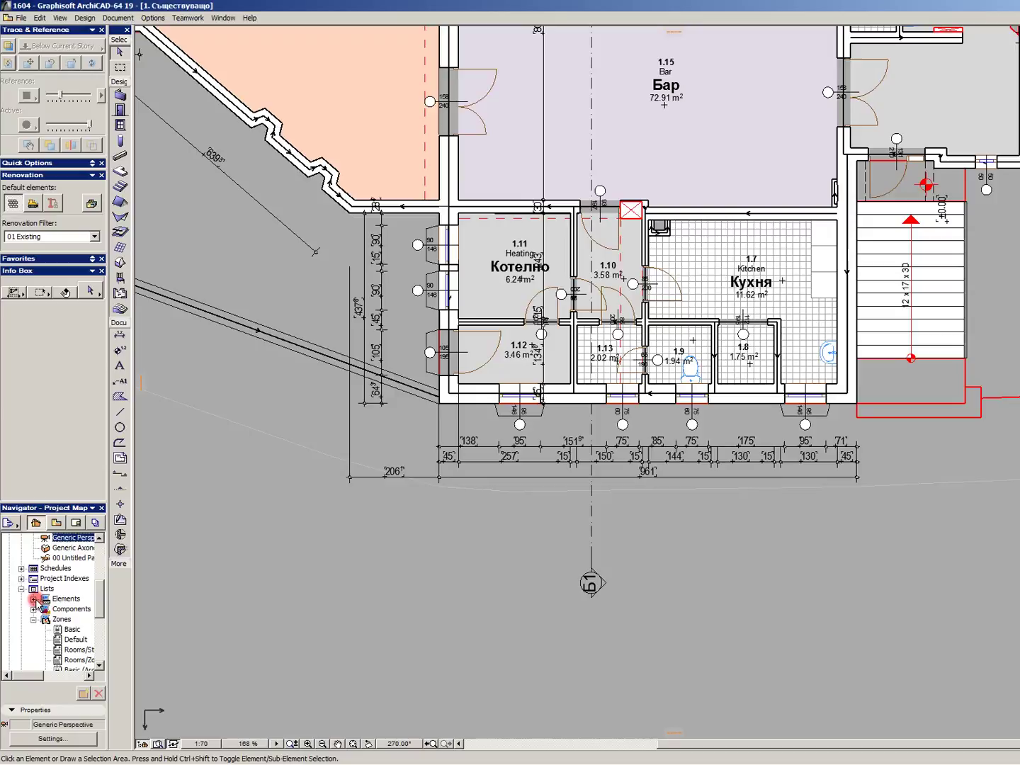
pyautogui.click(34, 600)
pyautogui.click(73, 548)
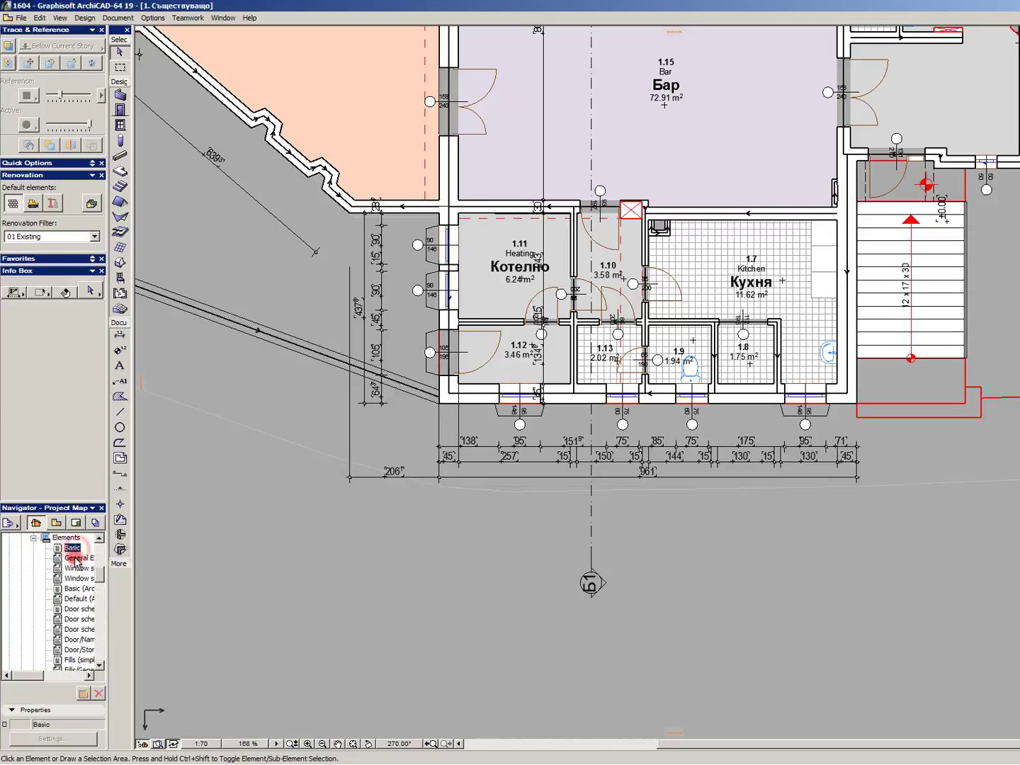
pyautogui.scroll(-10, 75, 560)
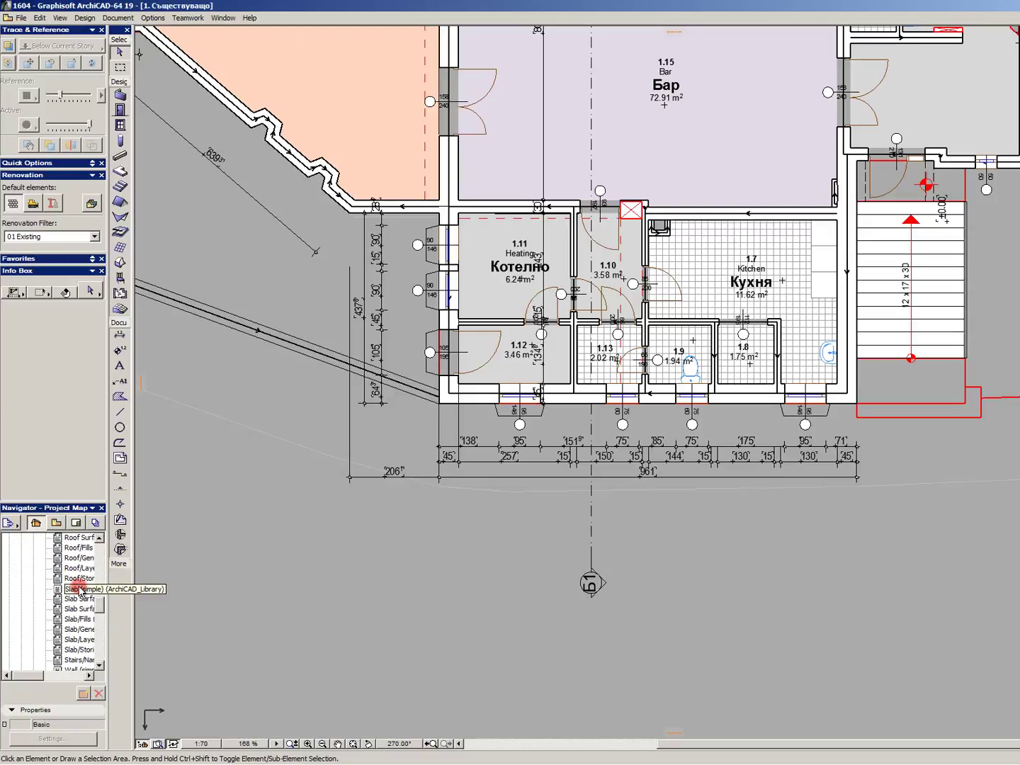
pyautogui.scroll(5, 80, 591)
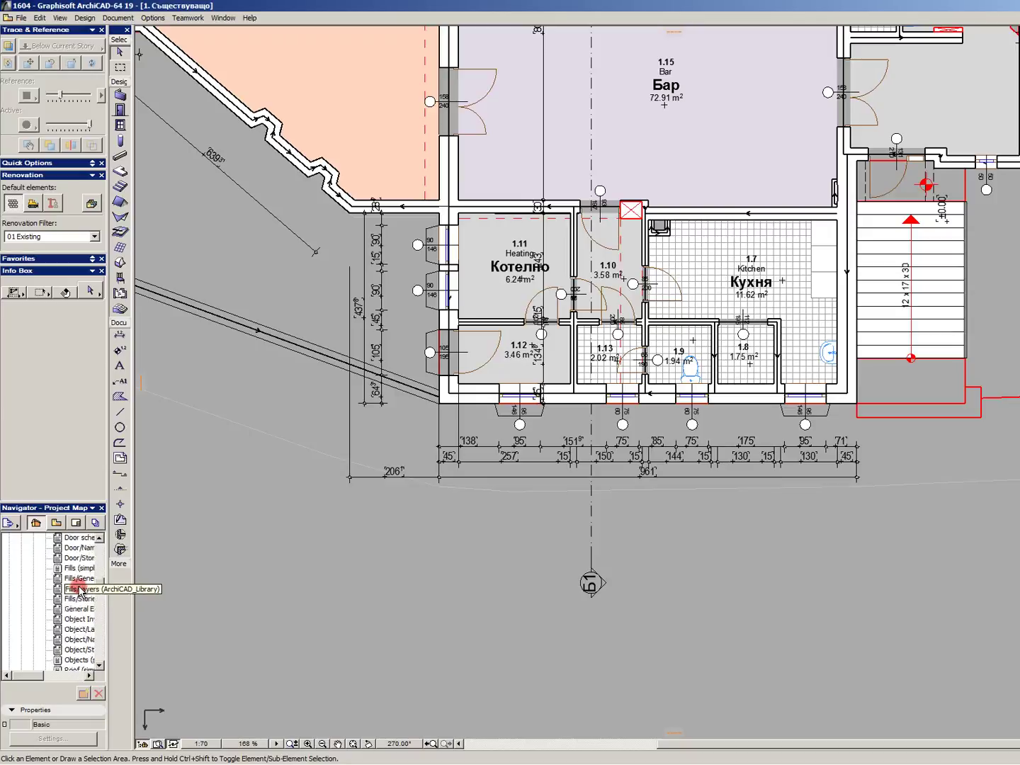
pyautogui.scroll(10, 80, 589)
pyautogui.scroll(-8, 82, 591)
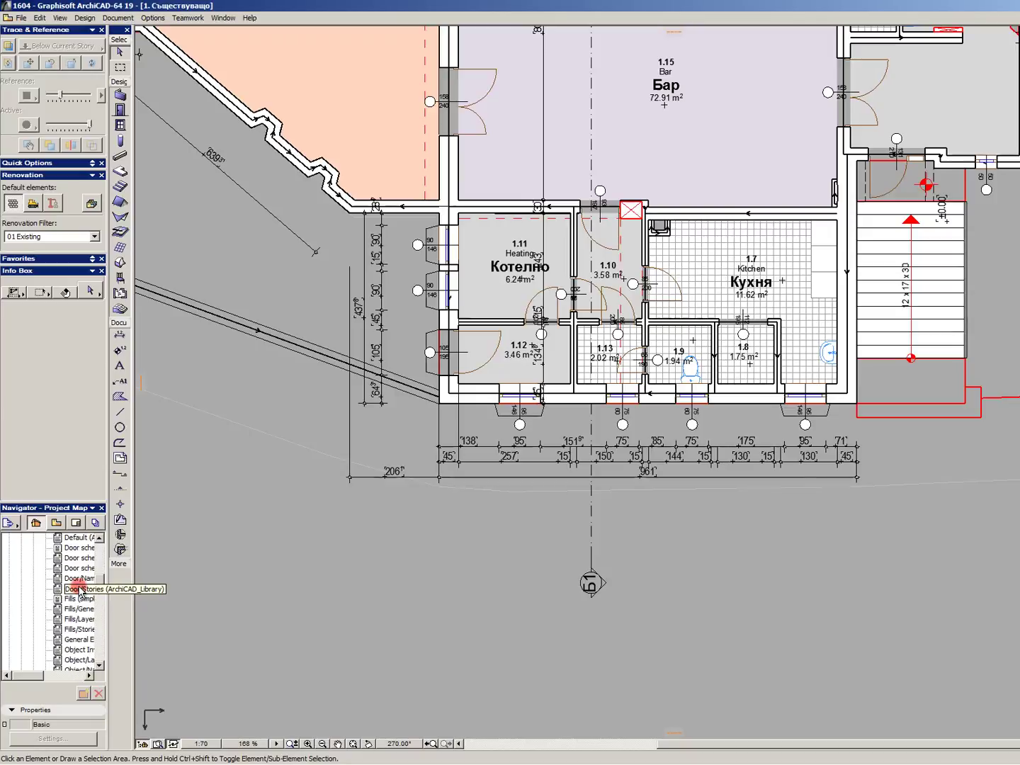
pyautogui.scroll(-10, 79, 591)
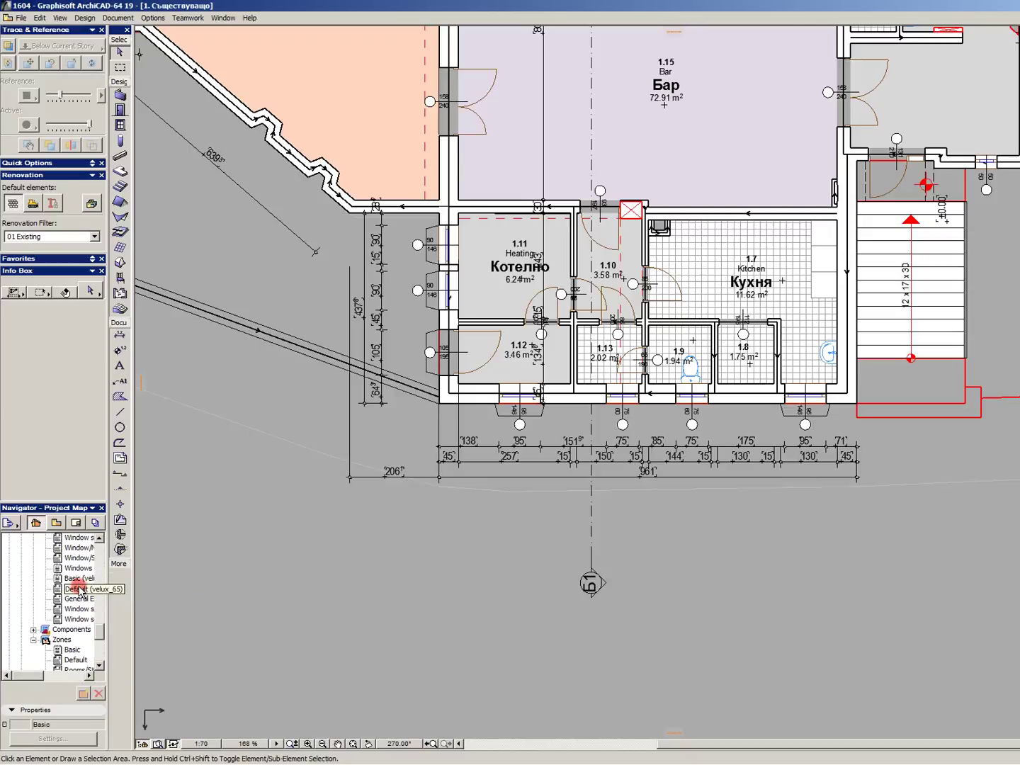
pyautogui.scroll(10, 79, 592)
pyautogui.click(50, 606)
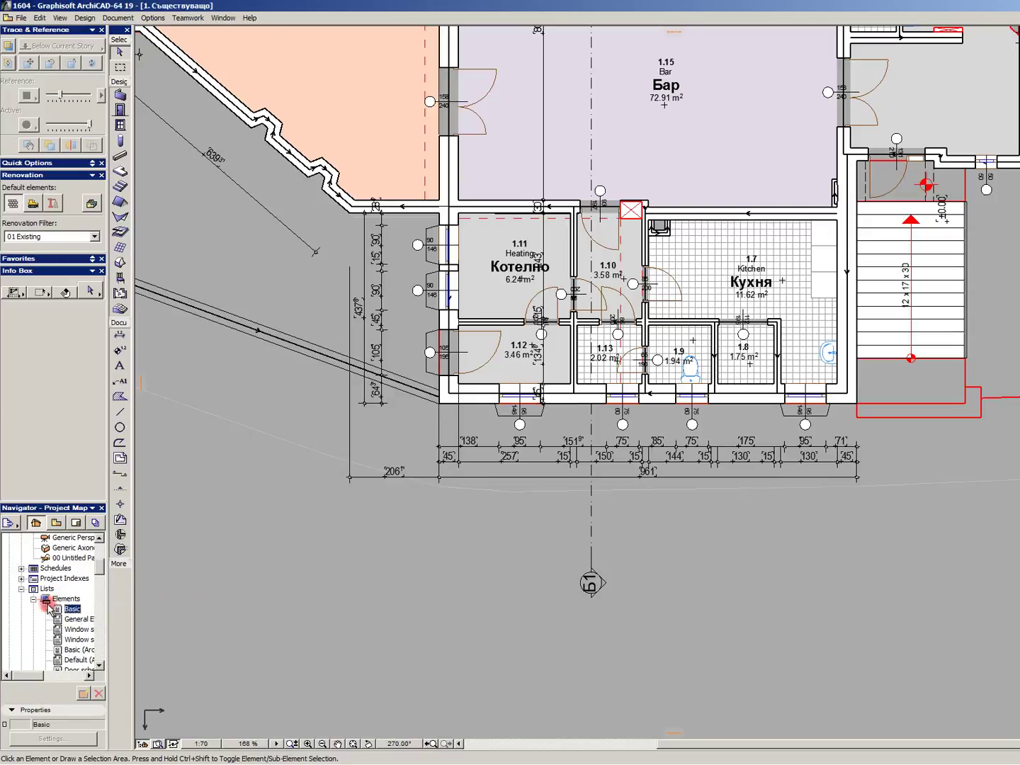
pyautogui.click(34, 599)
# Look at the Component/Keys list under Components, then select the Zones lists category
pyautogui.click(35, 609)
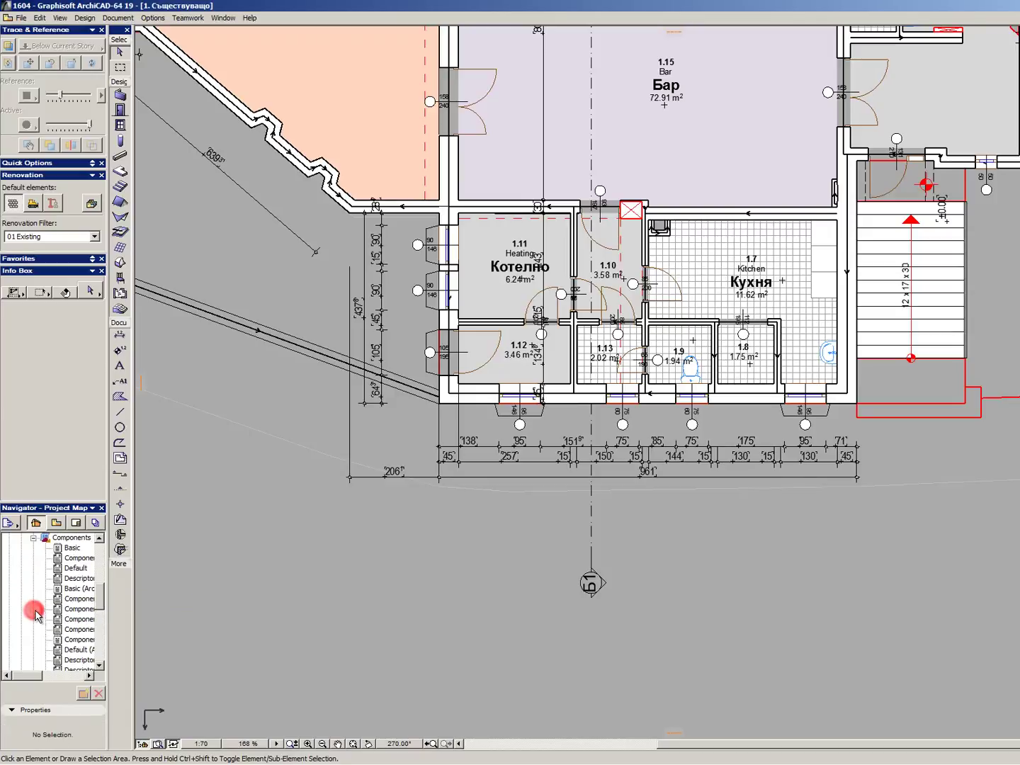
pyautogui.click(66, 559)
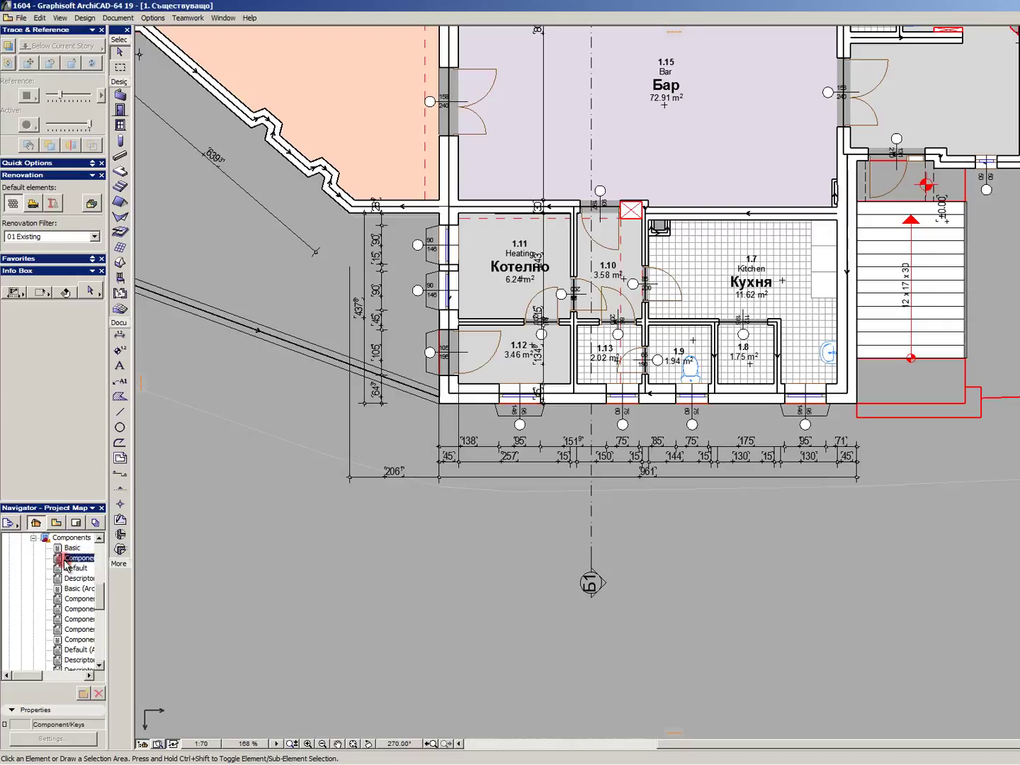
pyautogui.scroll(-1, 51, 569)
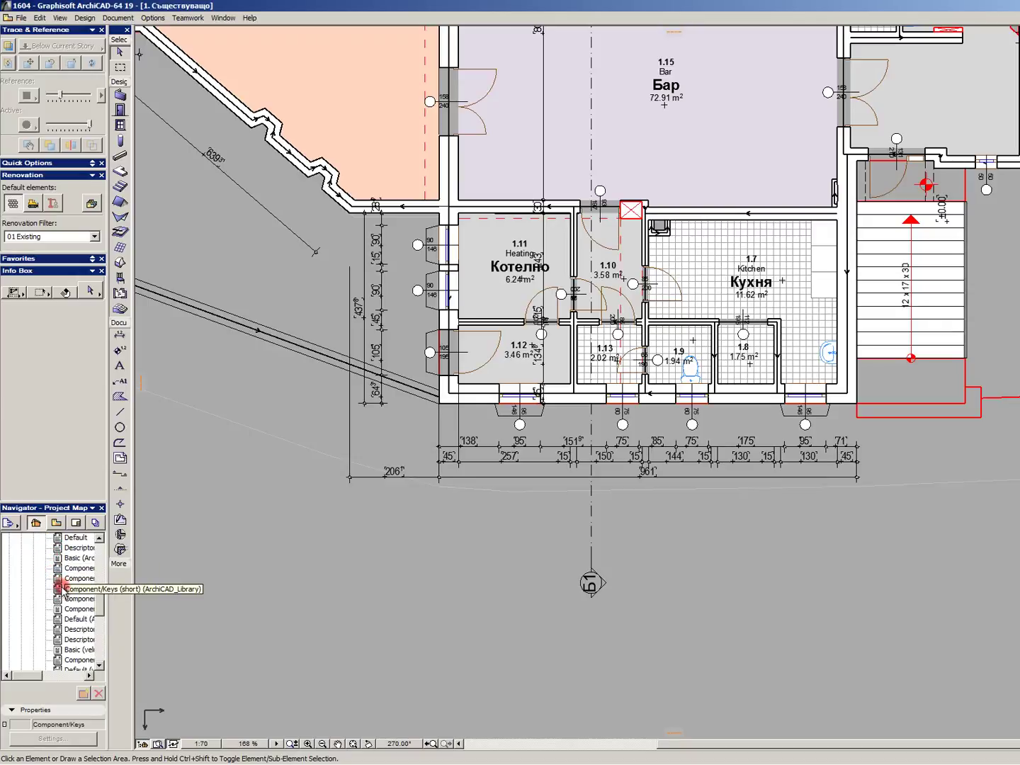
pyautogui.scroll(2, 63, 591)
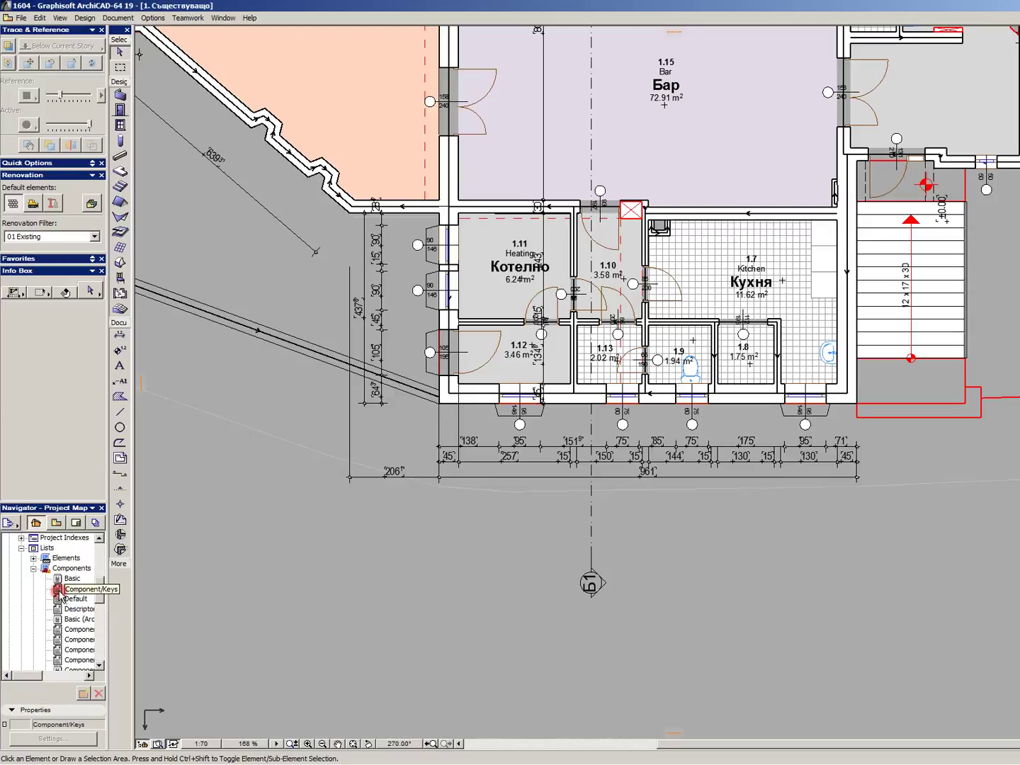
pyautogui.click(33, 570)
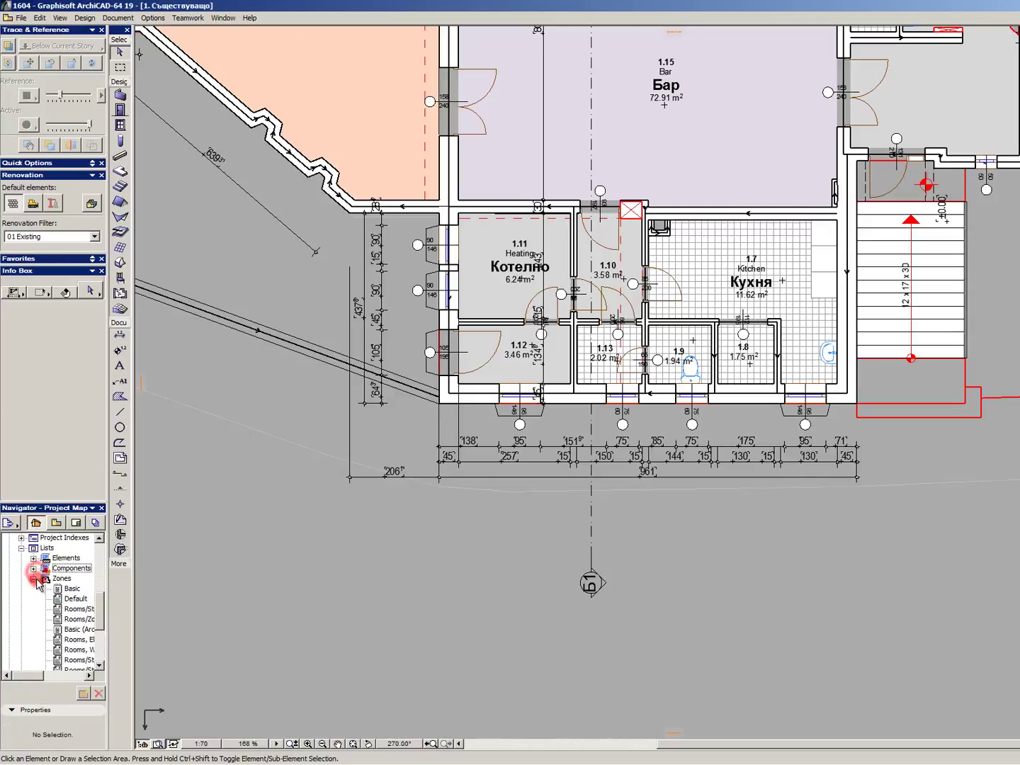
pyautogui.click(61, 579)
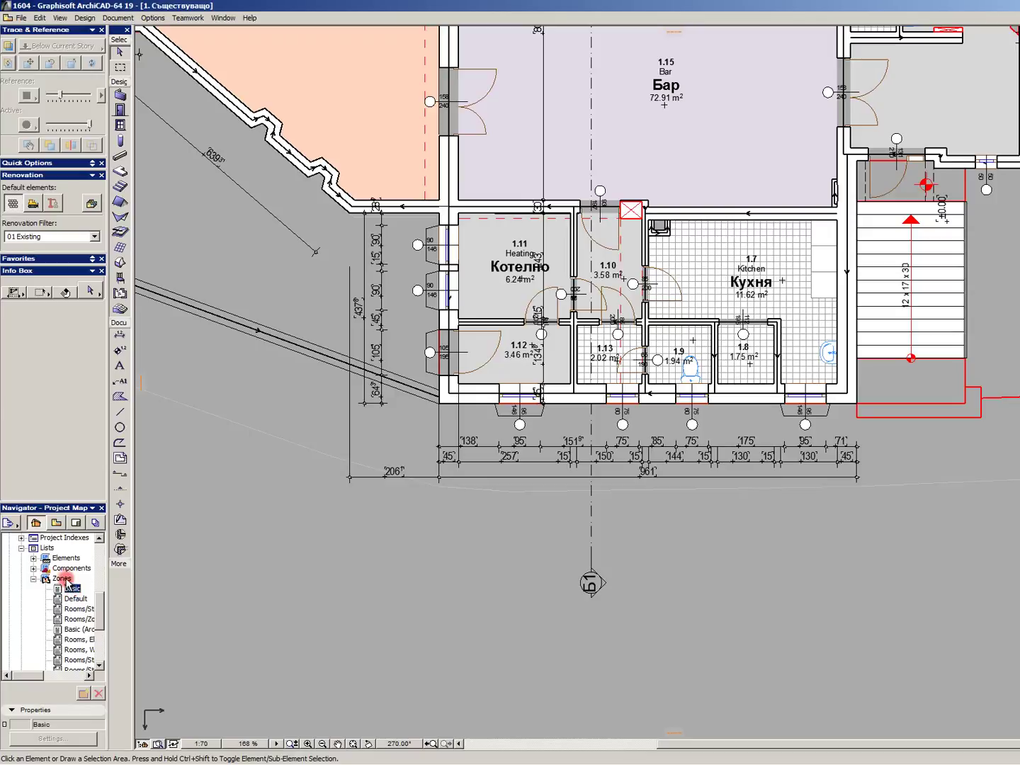
pyautogui.click(62, 579)
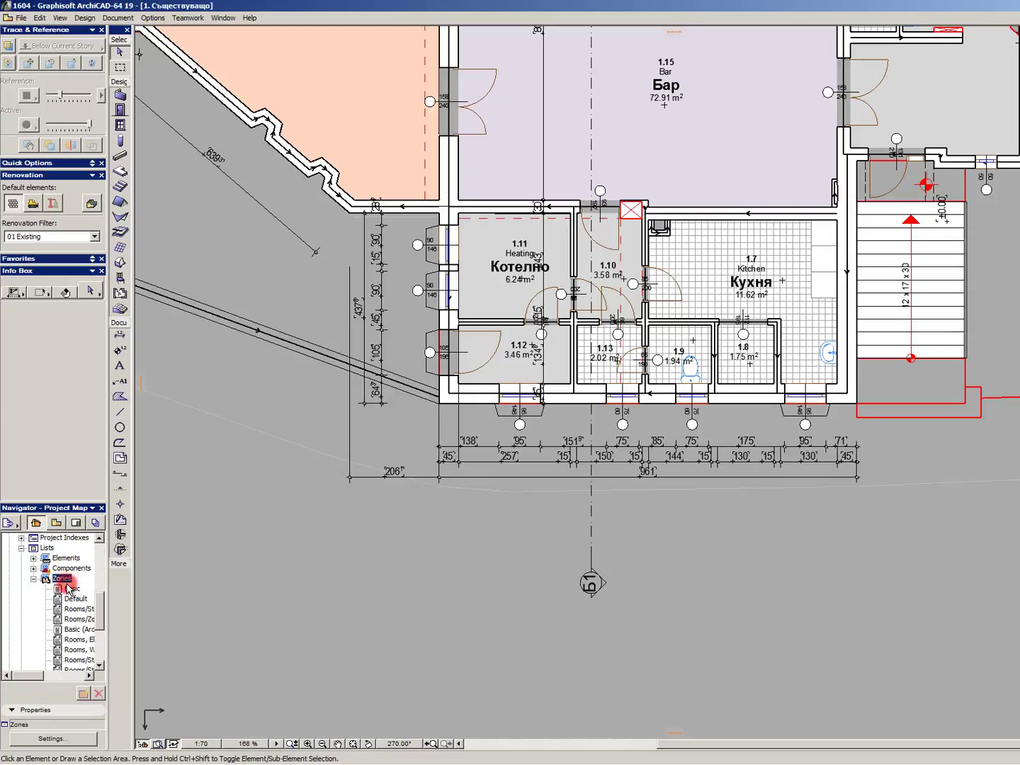
# Open Set Up List Schemes from the Zones category's context menu
pyautogui.rightClick(64, 579)
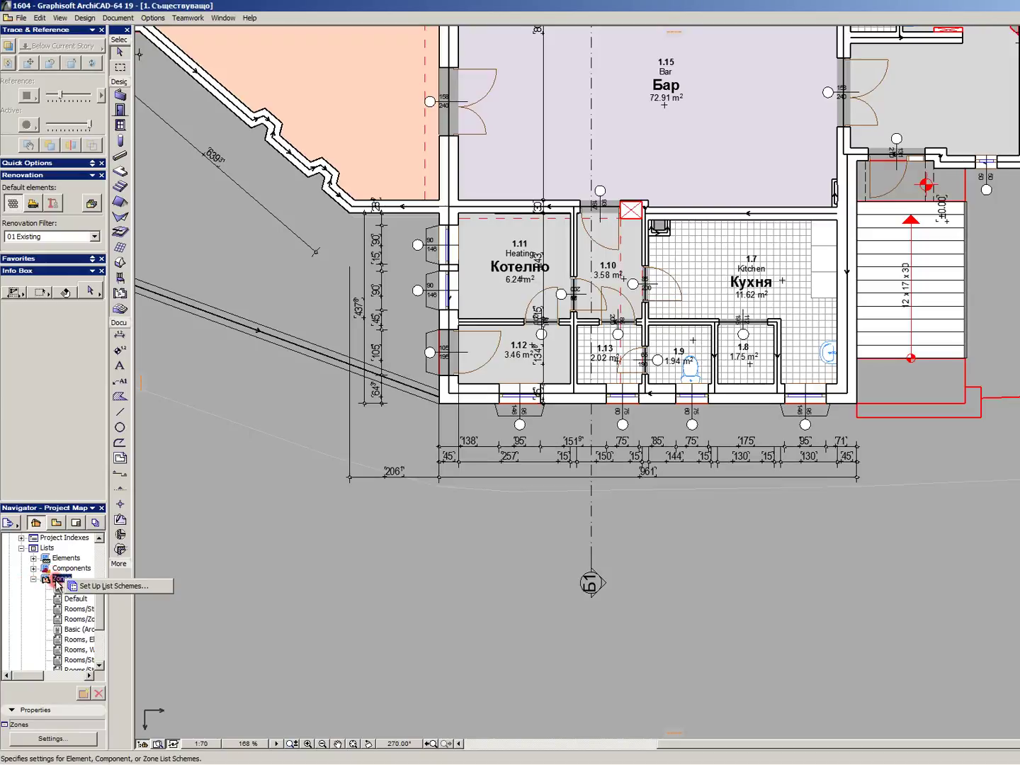
pyautogui.click(103, 587)
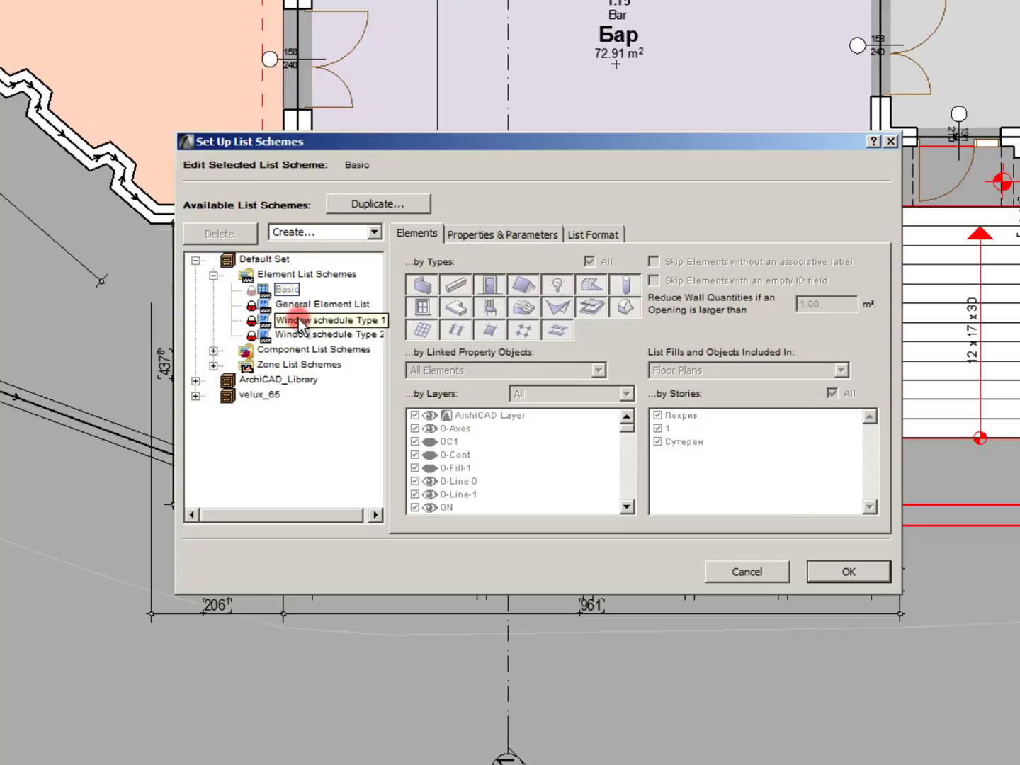
# Expand the ArchiCAD_Library and velux_65 scheme sets and select each in turn
pyautogui.click(195, 381)
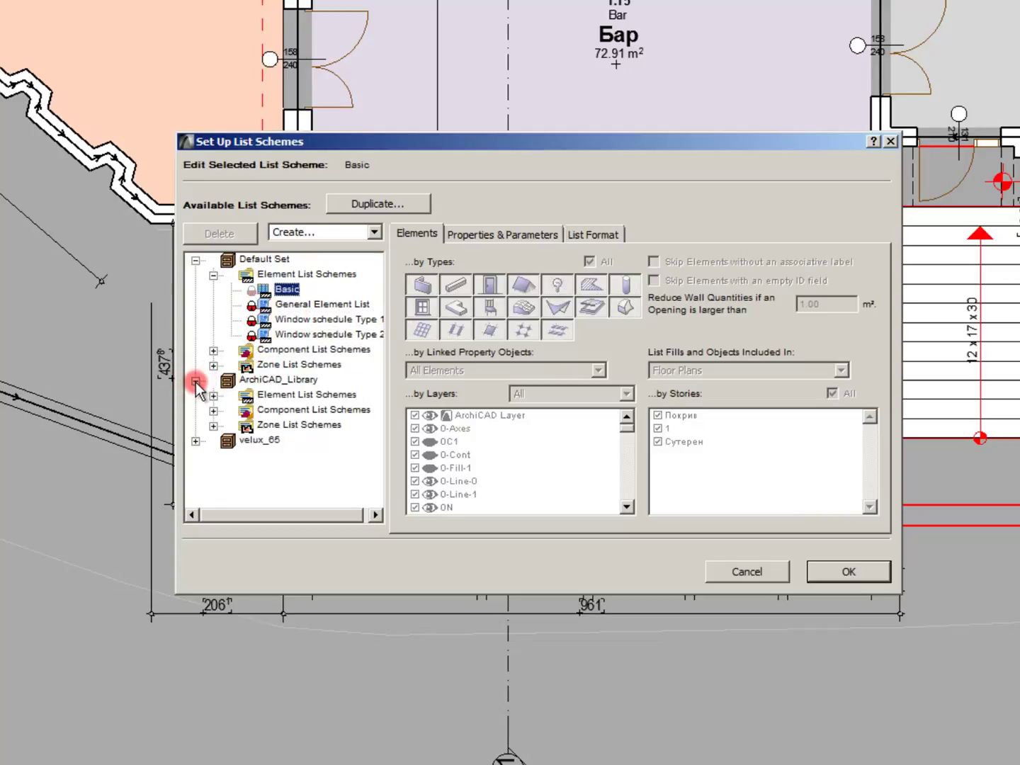
pyautogui.click(196, 441)
pyautogui.click(253, 440)
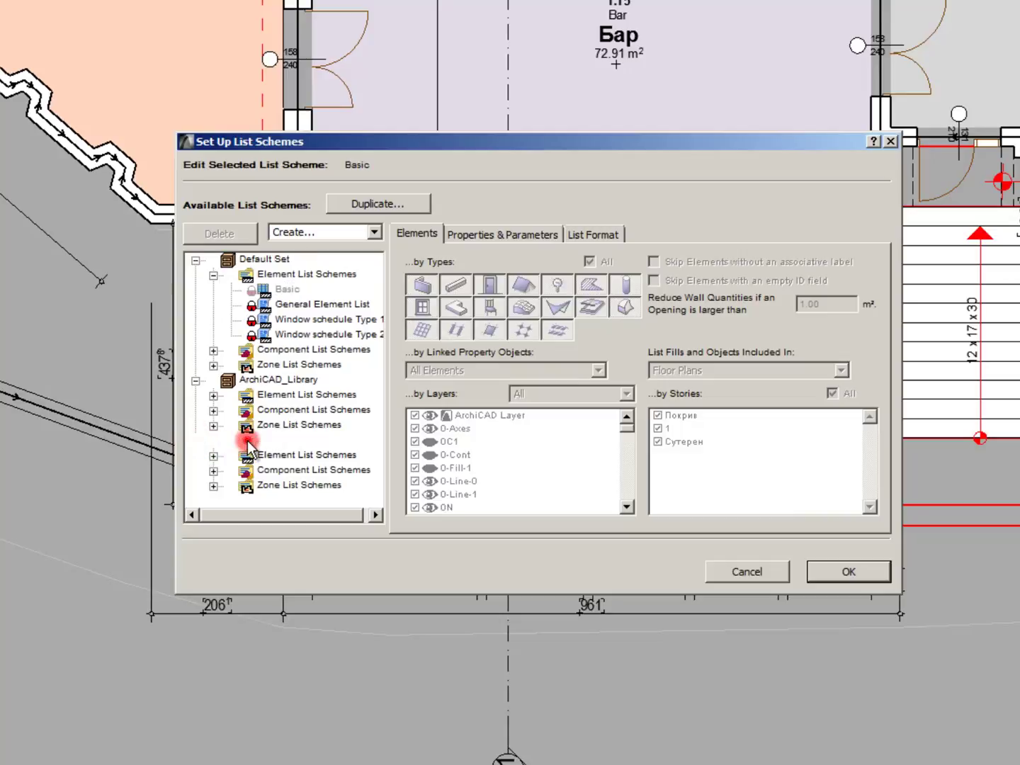
pyautogui.click(243, 383)
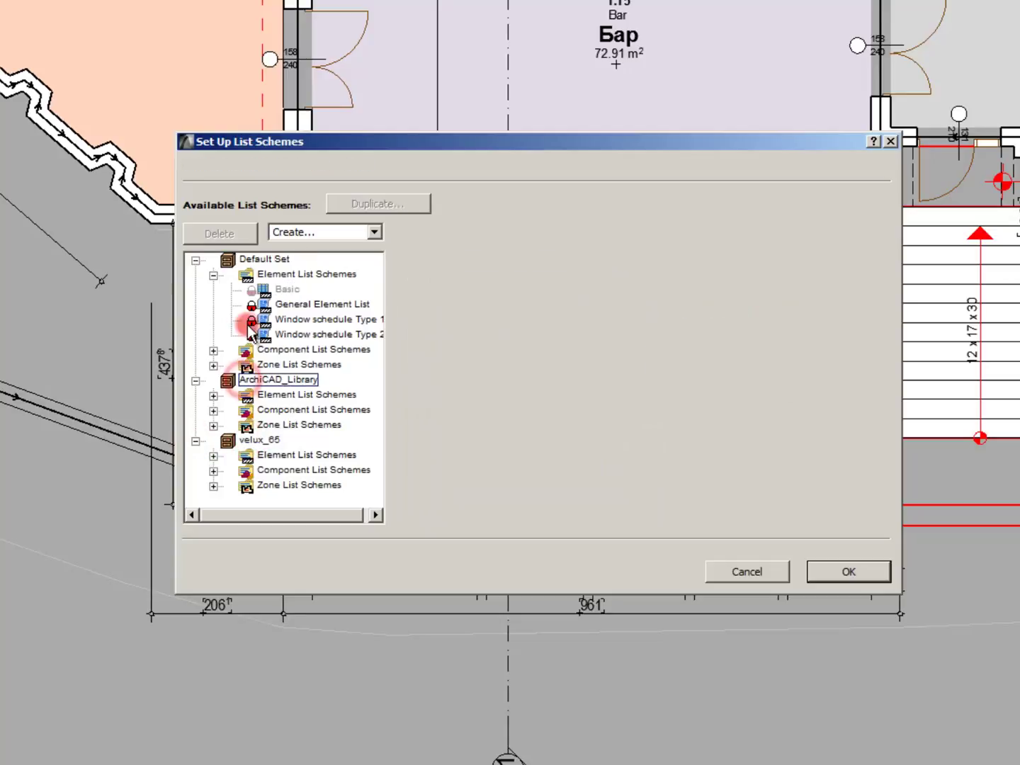
pyautogui.click(245, 258)
pyautogui.click(247, 379)
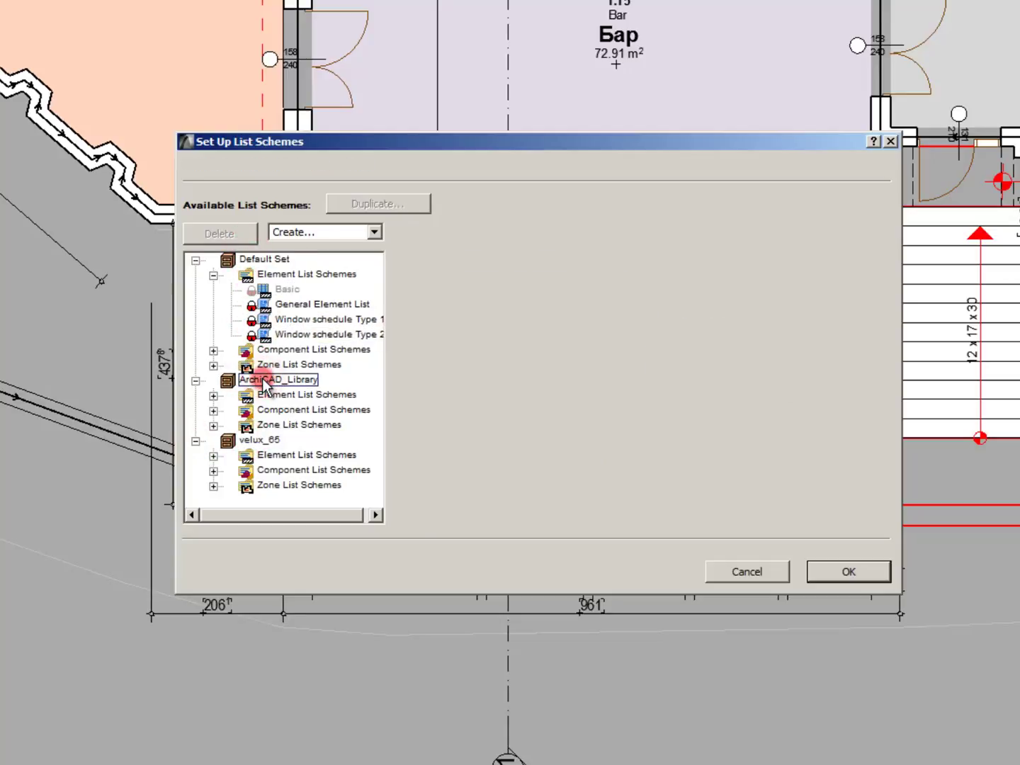
pyautogui.click(255, 440)
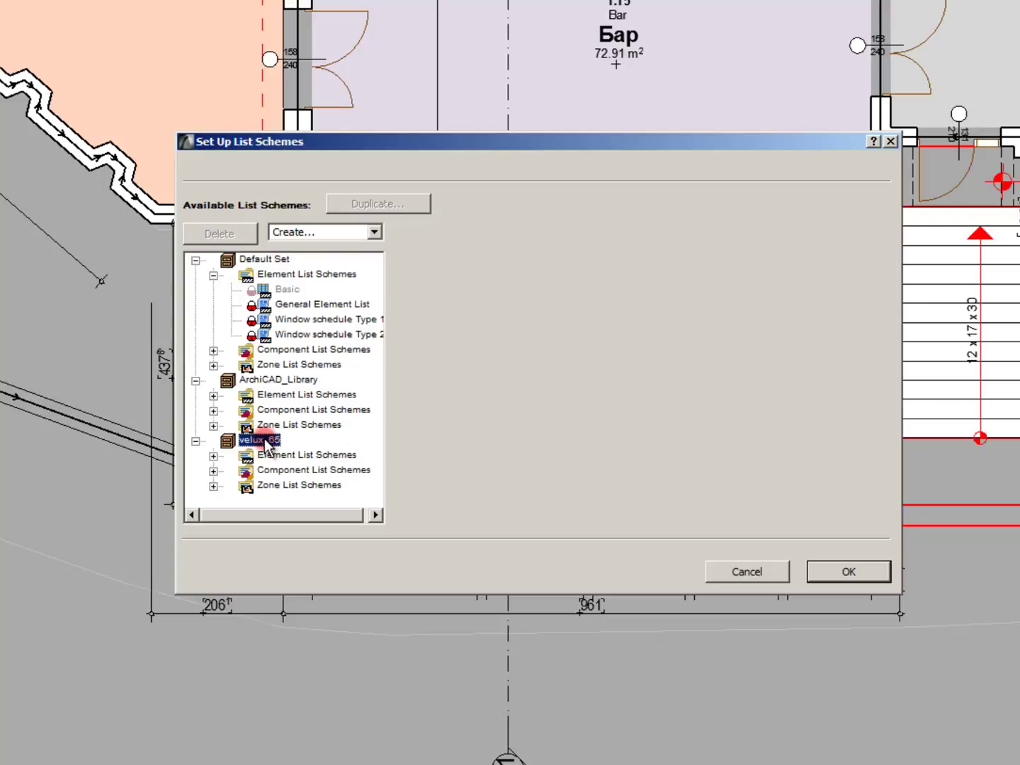
# Collapse velux_65 and expand ArchiCAD_Library's Element List Schemes to browse them
pyautogui.click(289, 455)
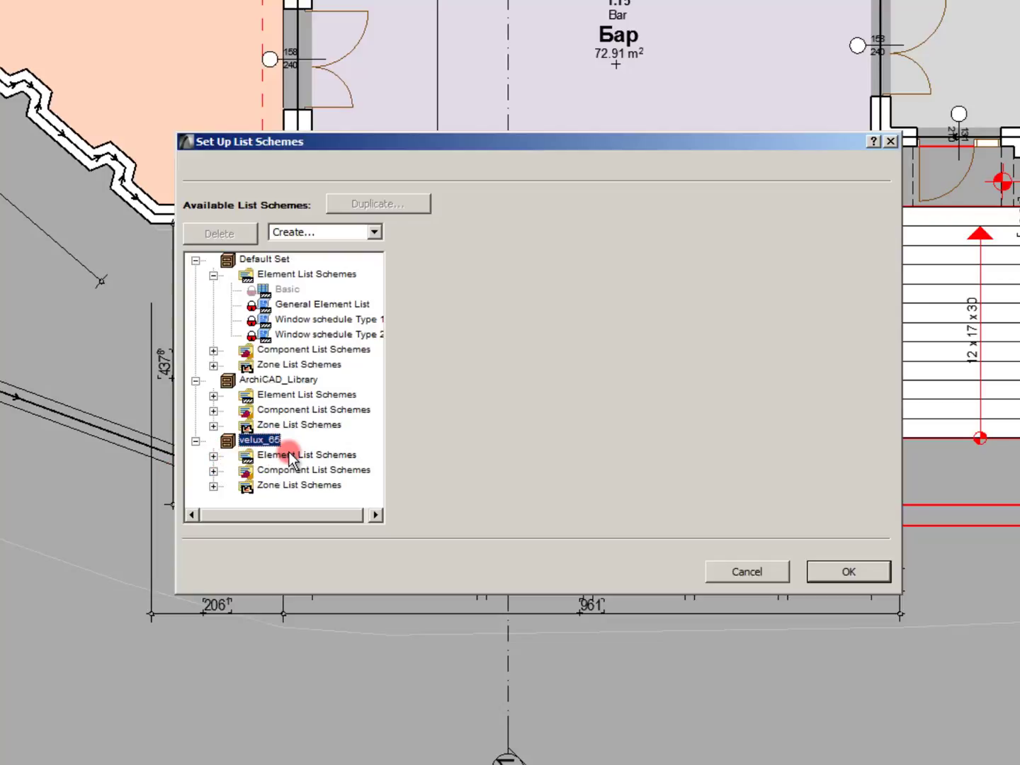
pyautogui.click(214, 455)
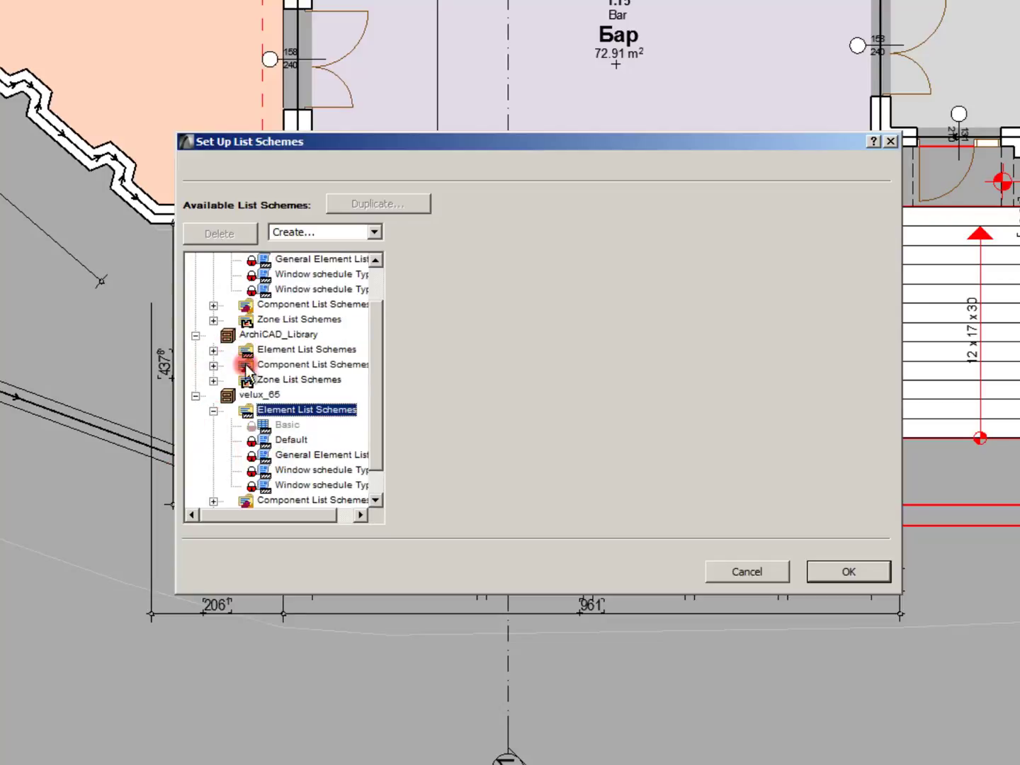
pyautogui.click(213, 411)
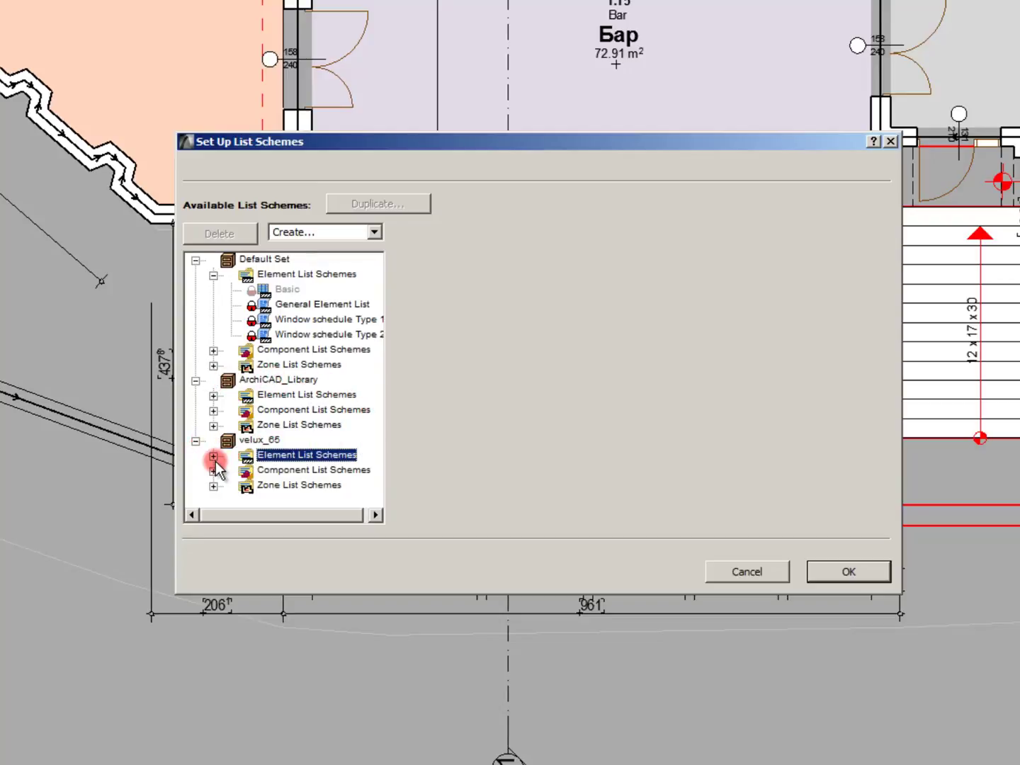
pyautogui.click(195, 441)
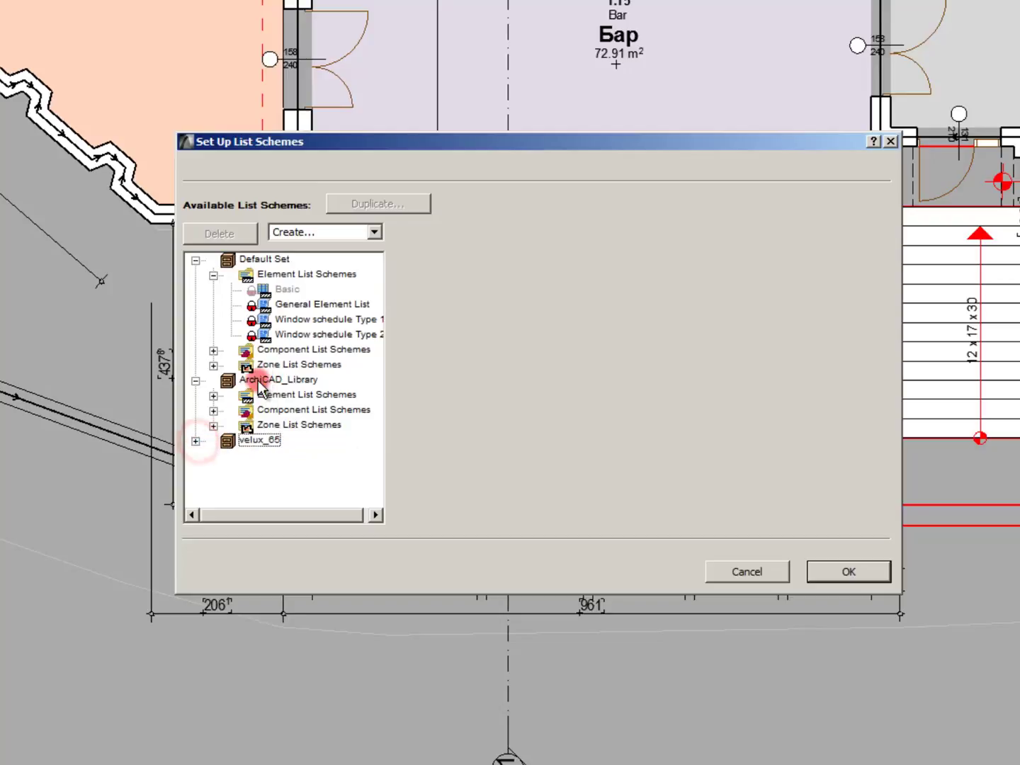
pyautogui.click(225, 397)
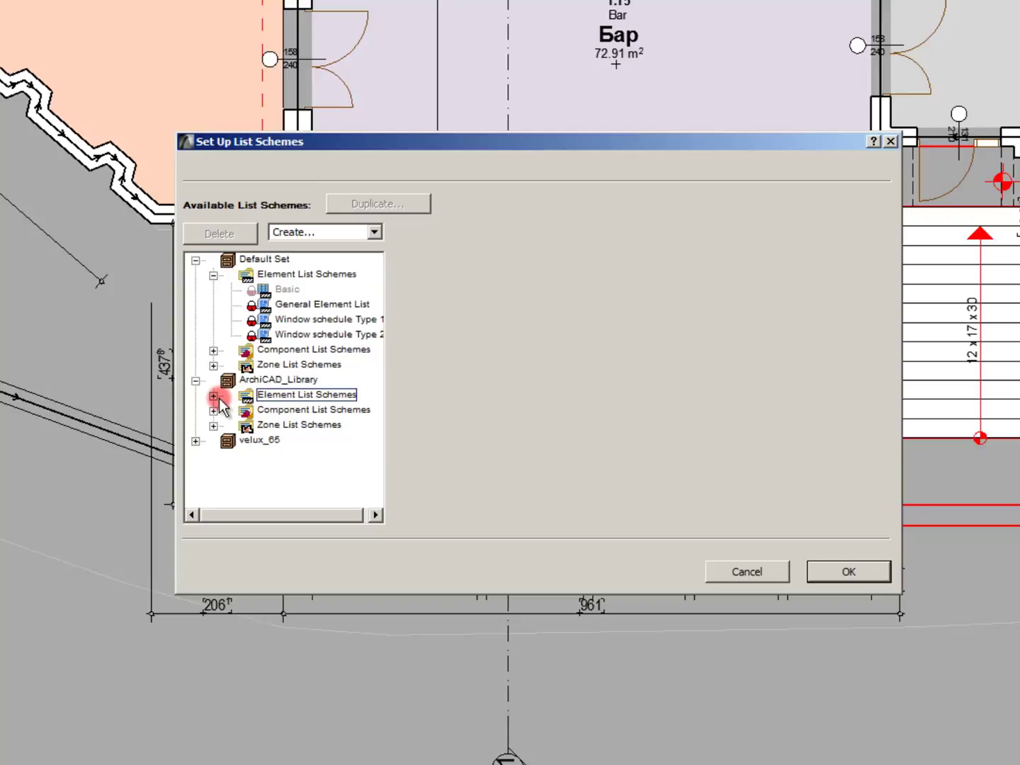
pyautogui.click(214, 396)
pyautogui.click(297, 260)
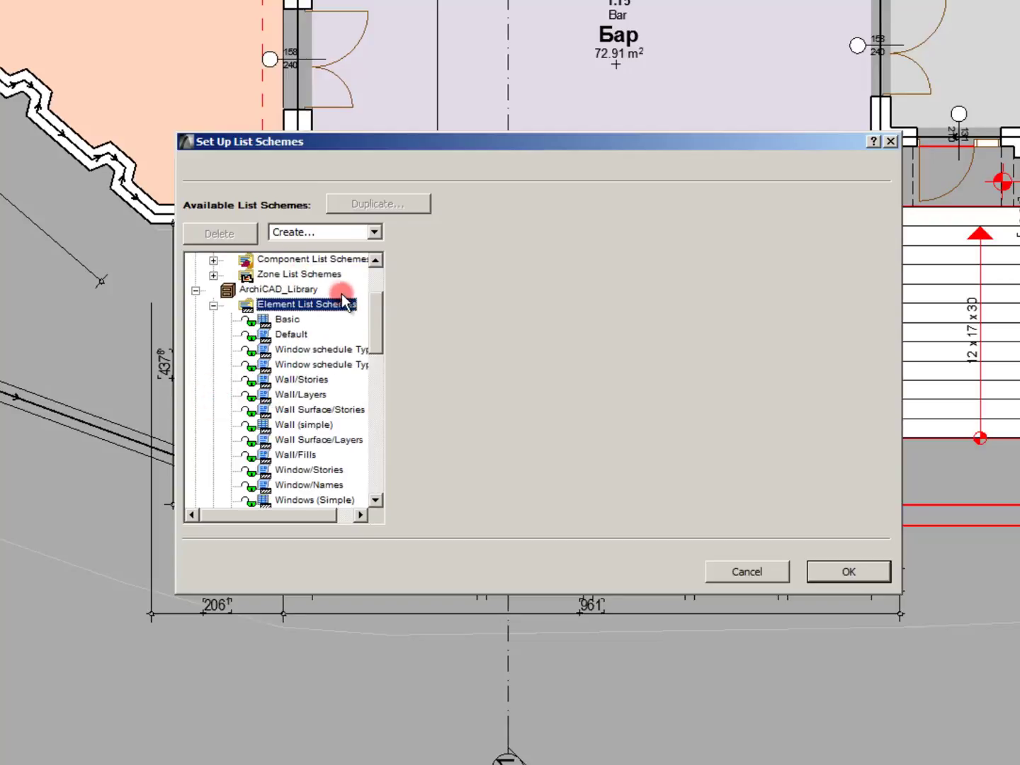
pyautogui.scroll(-6, 326, 304)
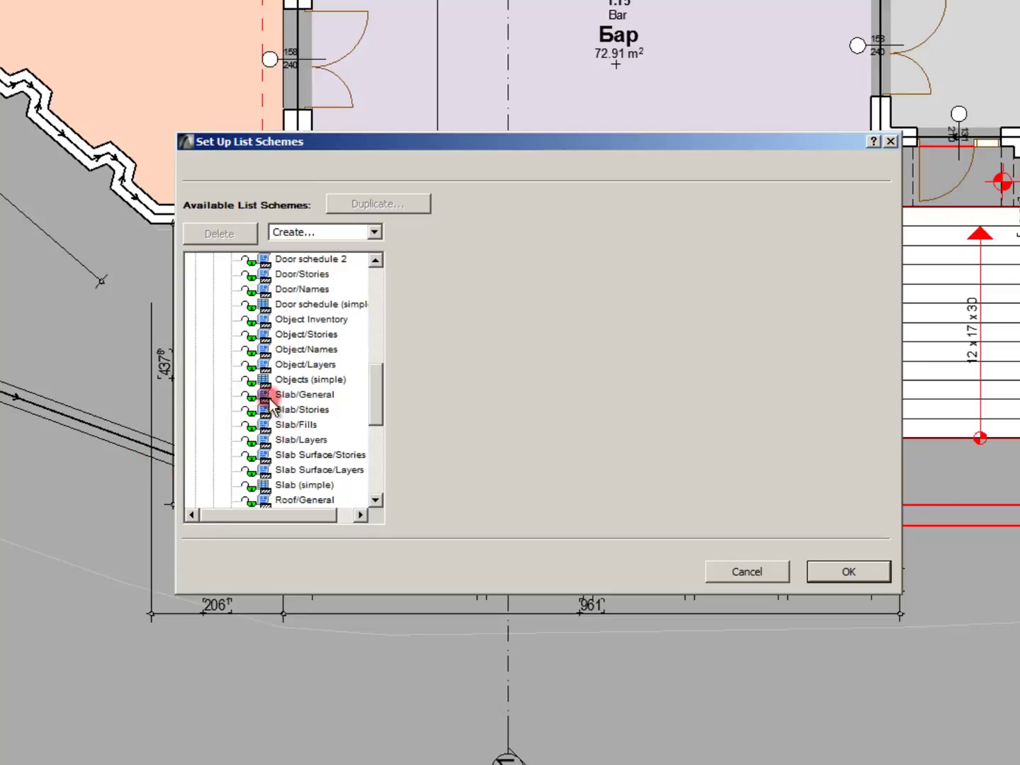
# Select the Objects (simple) scheme and toggle its lock on and off
pyautogui.click(284, 381)
pyautogui.click(290, 404)
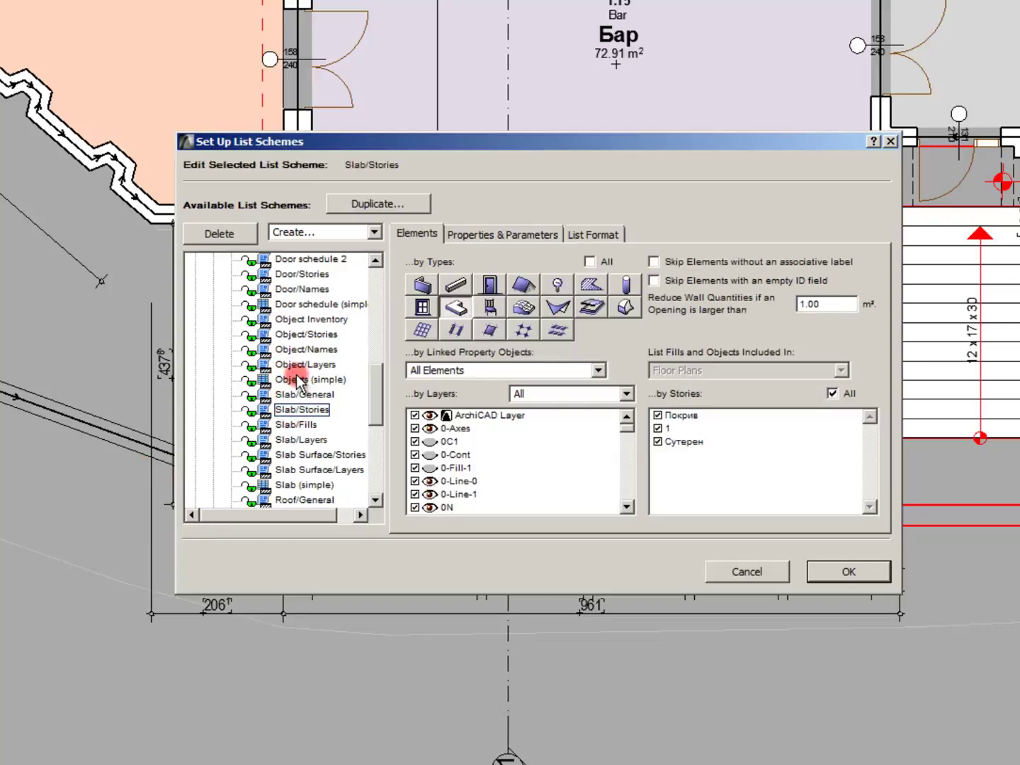
pyautogui.click(292, 382)
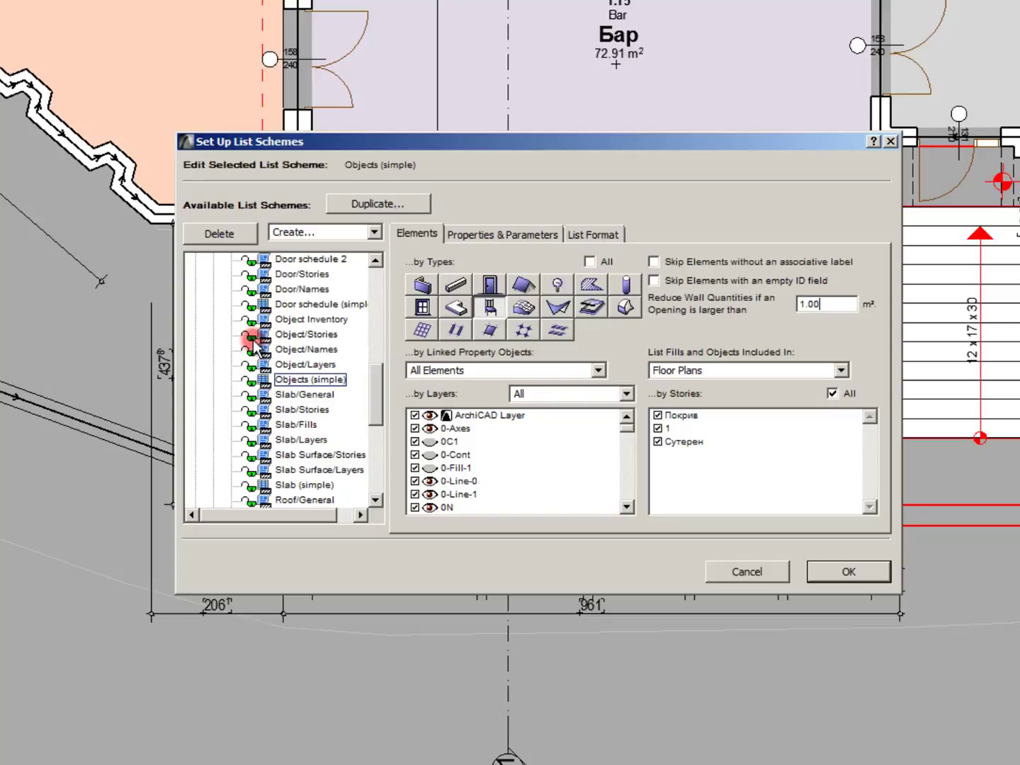
pyautogui.click(248, 382)
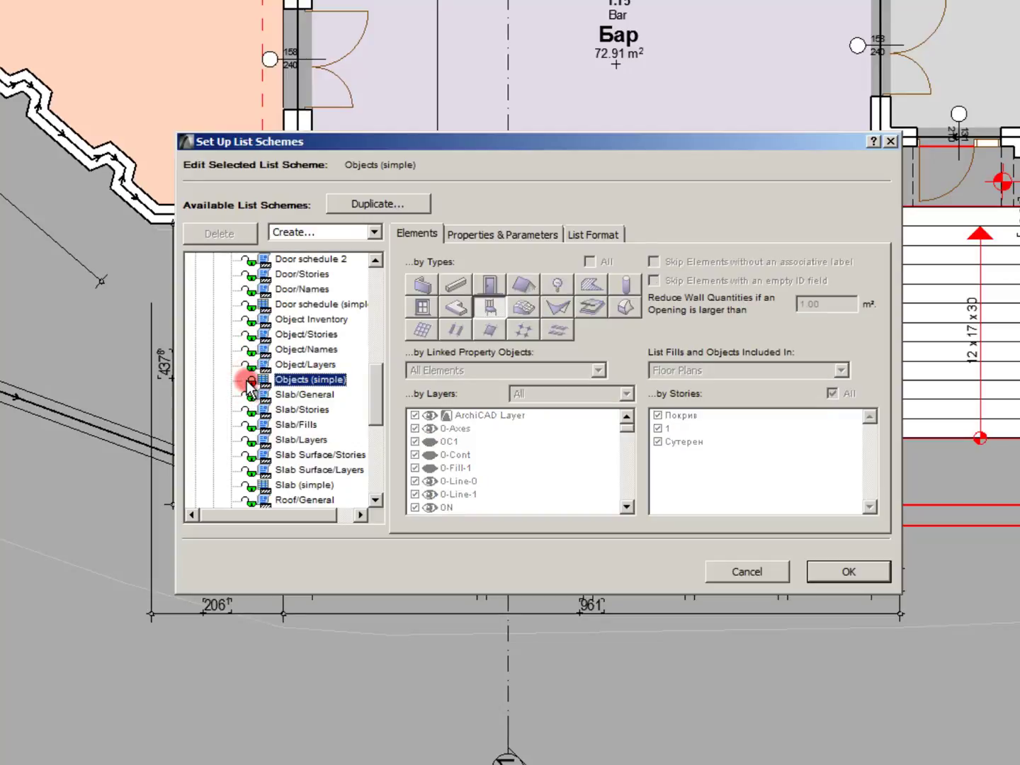
pyautogui.click(252, 381)
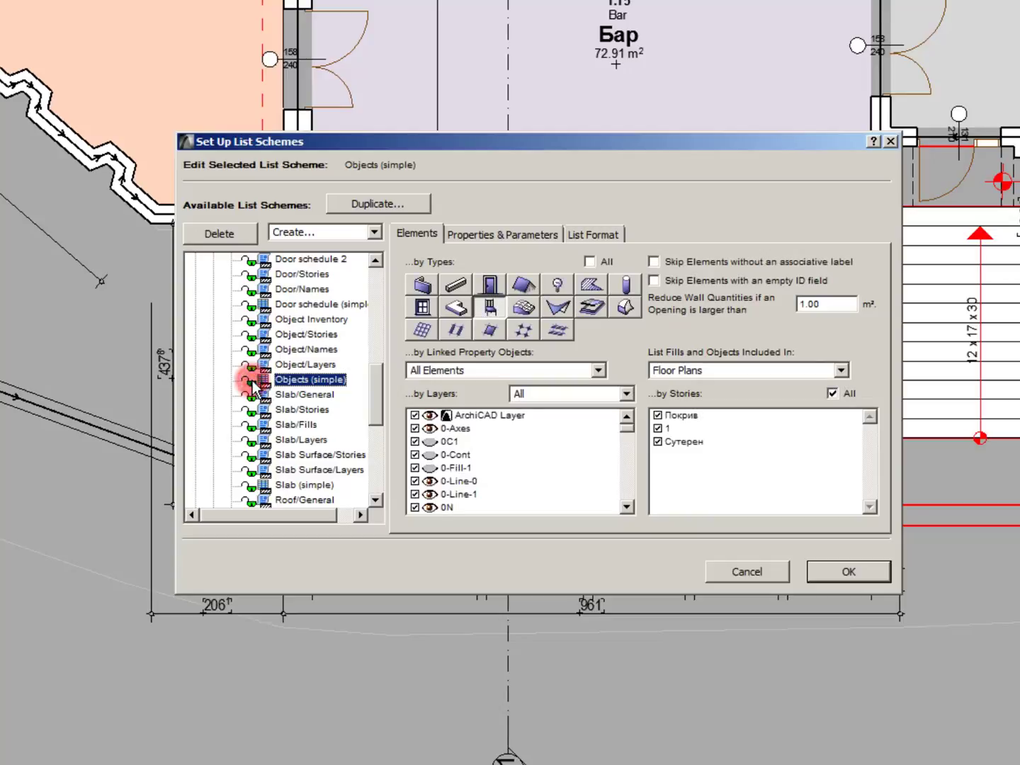
# Open the Object/Names element scheme's settings
pyautogui.scroll(6, 300, 393)
pyautogui.scroll(-4, 303, 394)
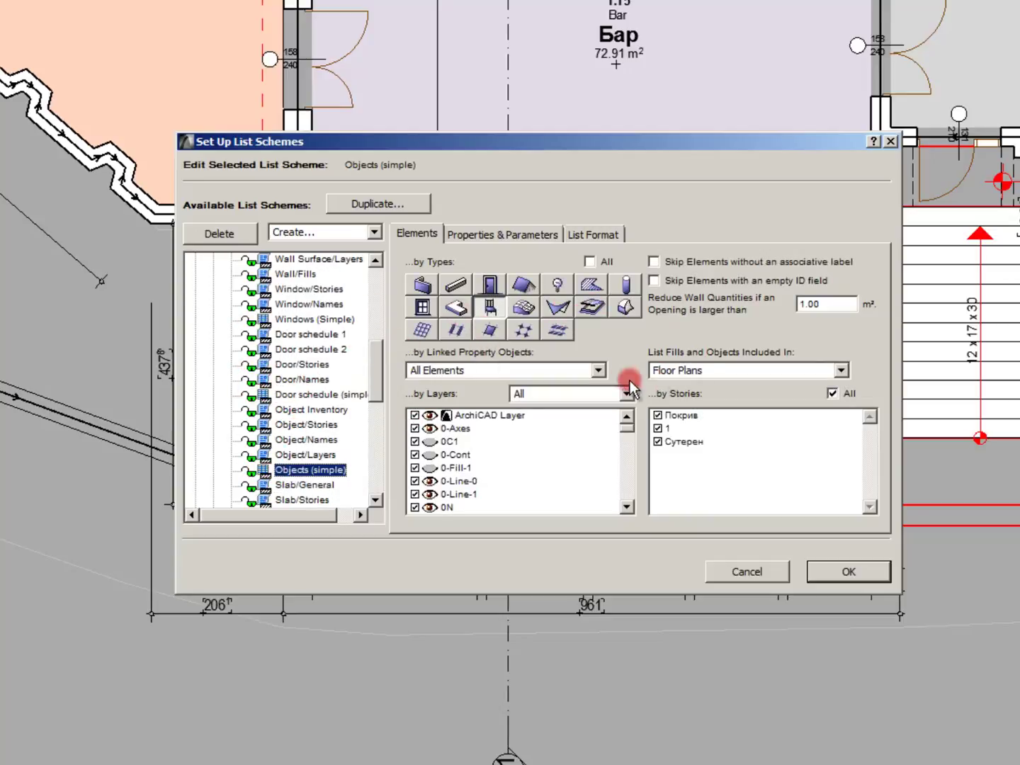
pyautogui.click(315, 441)
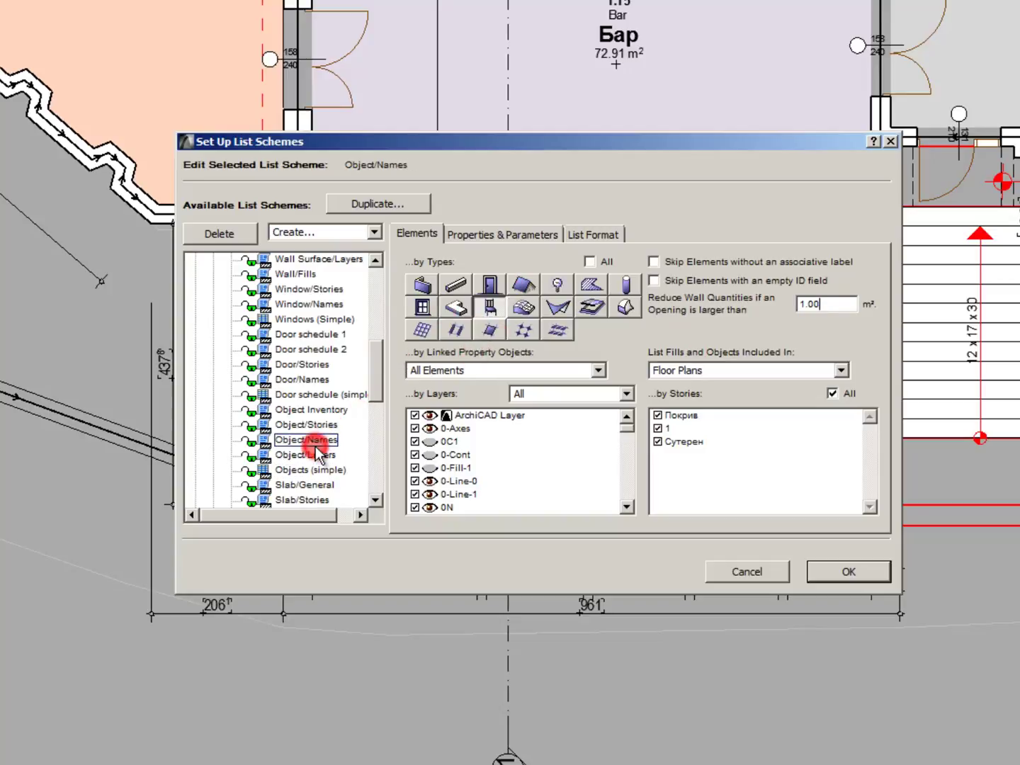
pyautogui.scroll(4, 374, 375)
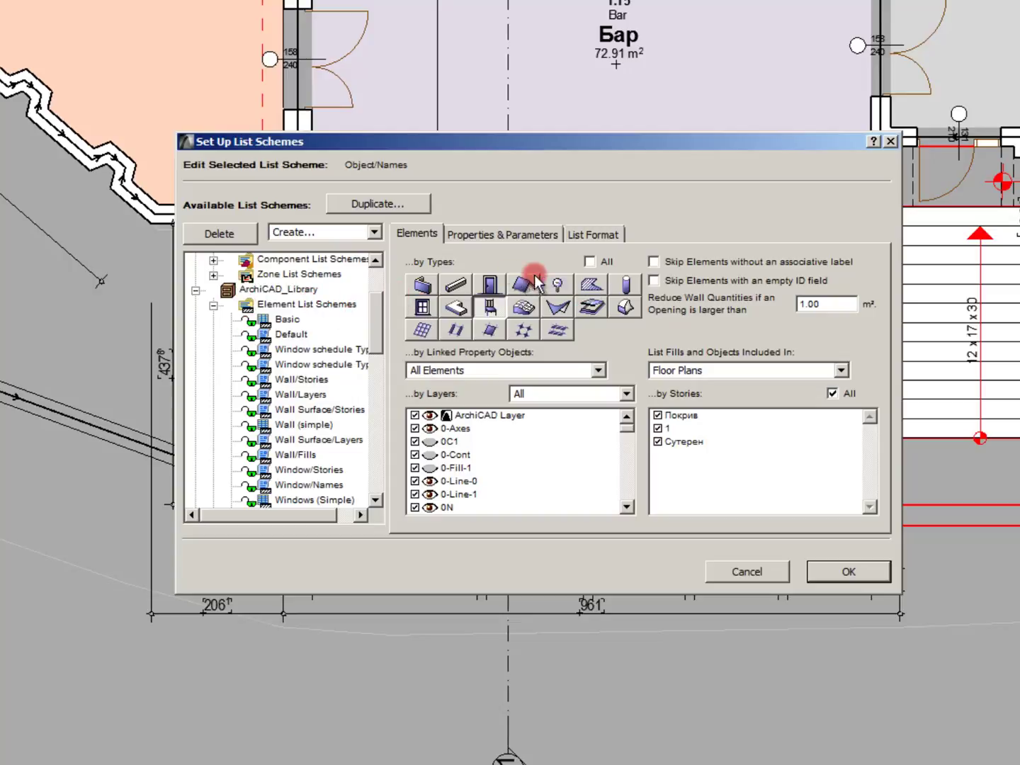
# Collapse Element List Schemes and open Basic under ArchiCAD_Library's Component List Schemes
pyautogui.click(213, 306)
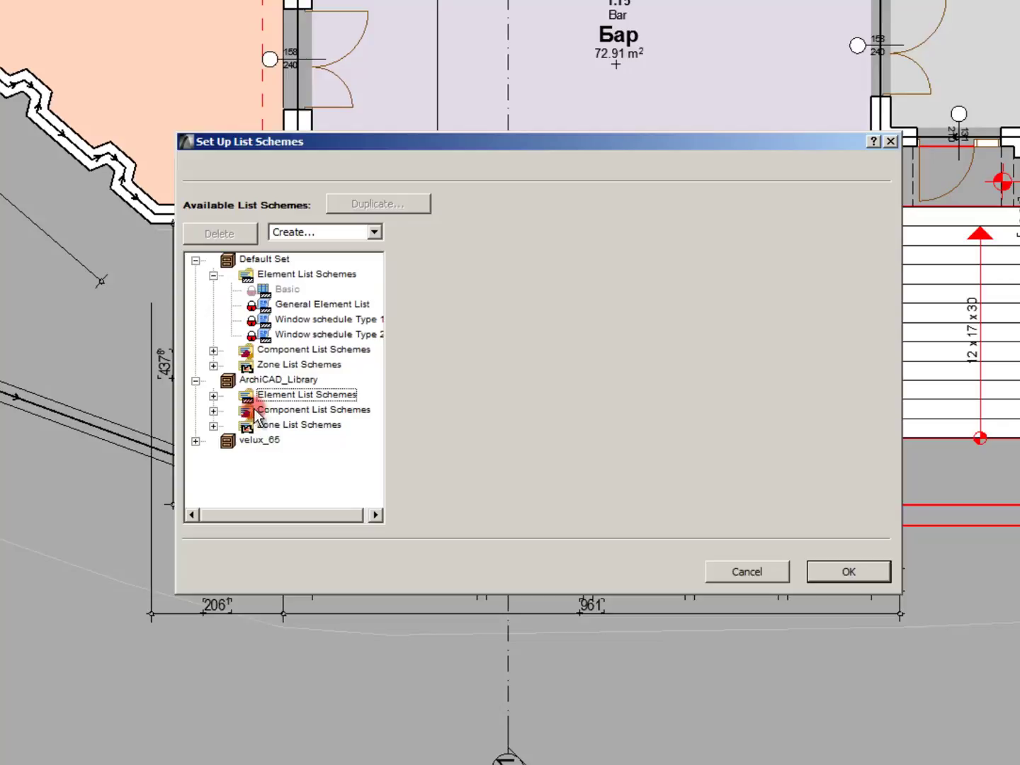
pyautogui.click(213, 412)
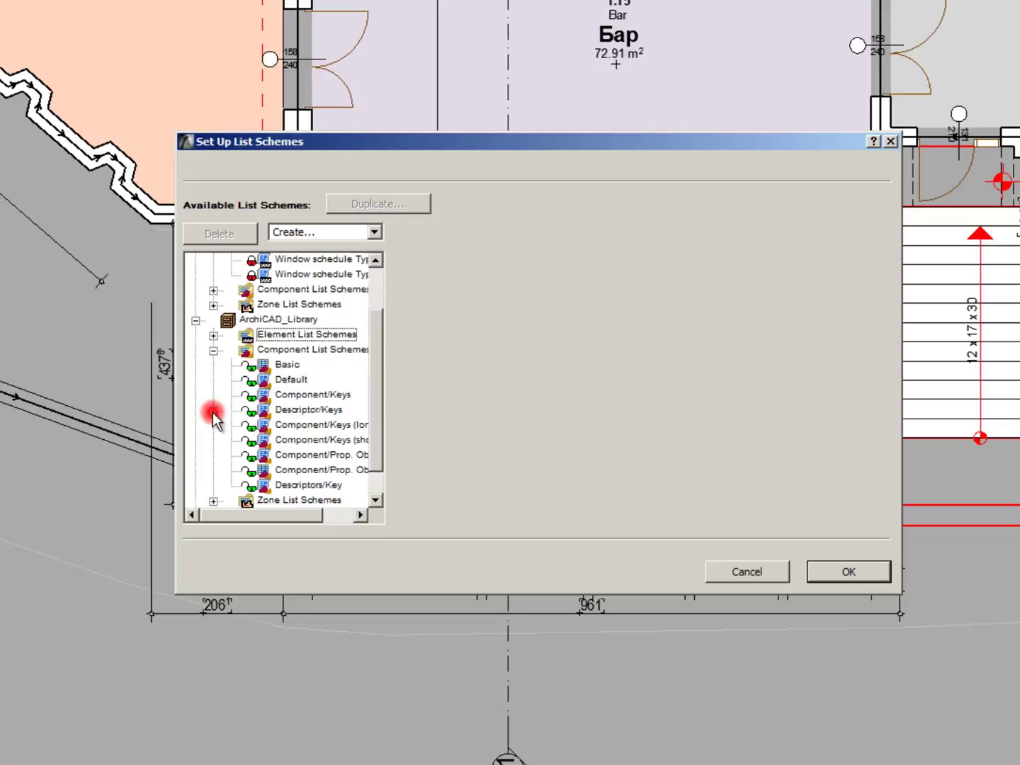
pyautogui.click(275, 367)
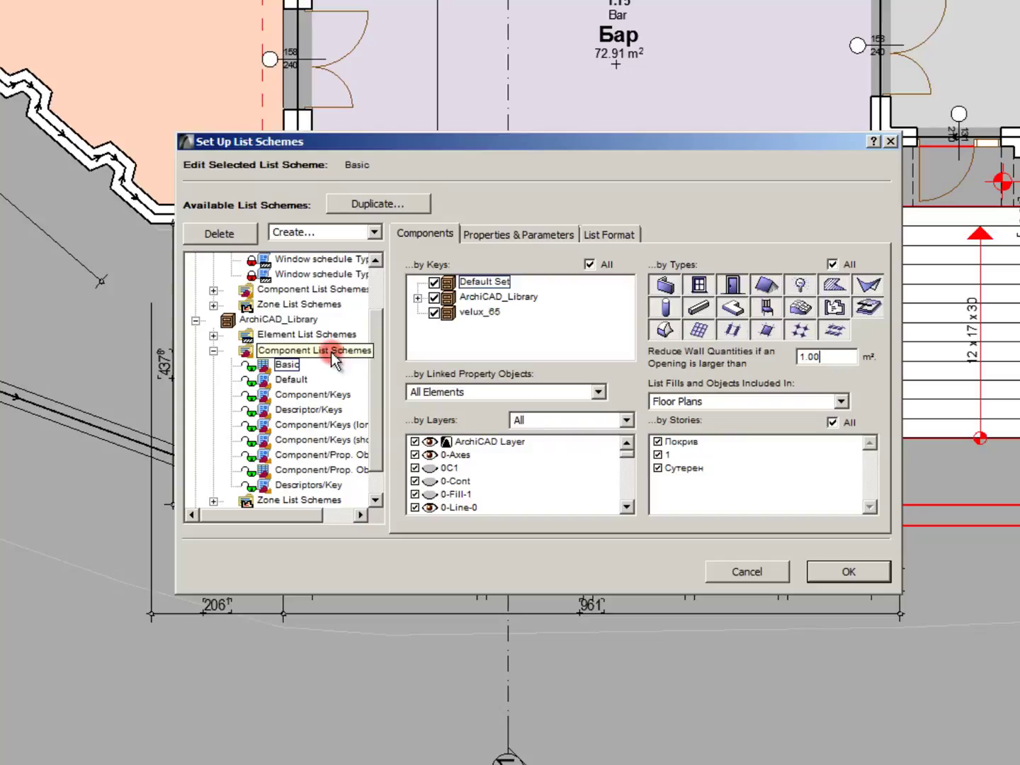
pyautogui.click(357, 409)
pyautogui.scroll(-1, 356, 410)
pyautogui.scroll(1, 308, 492)
pyautogui.scroll(-1, 299, 493)
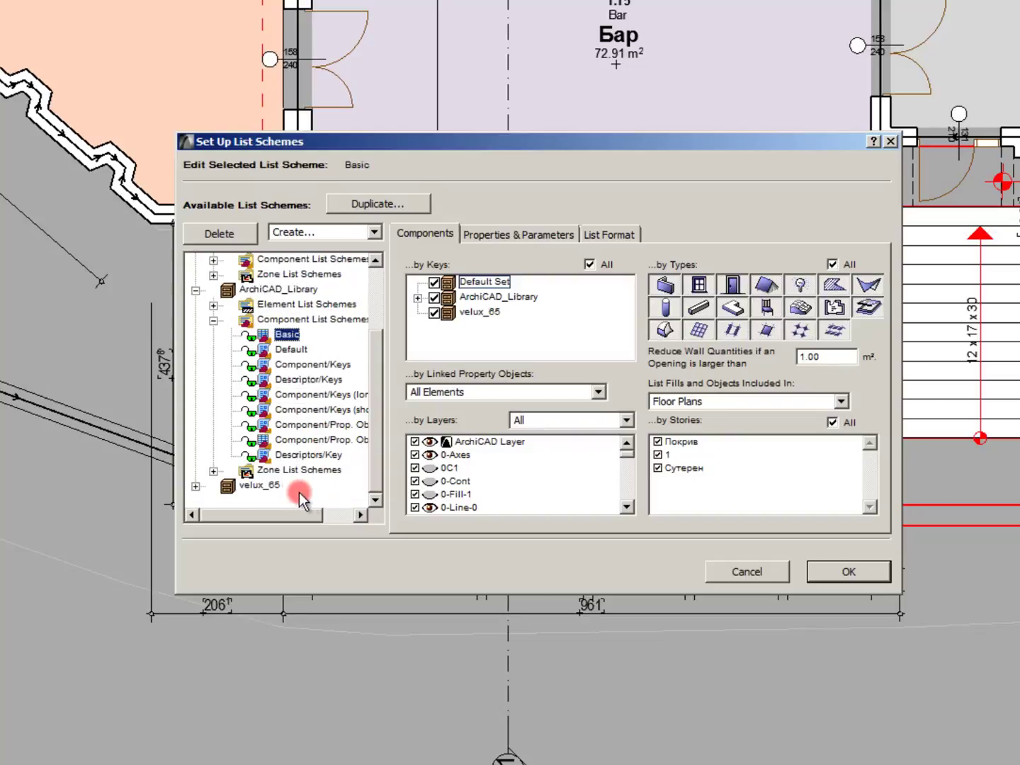
pyautogui.scroll(2, 307, 394)
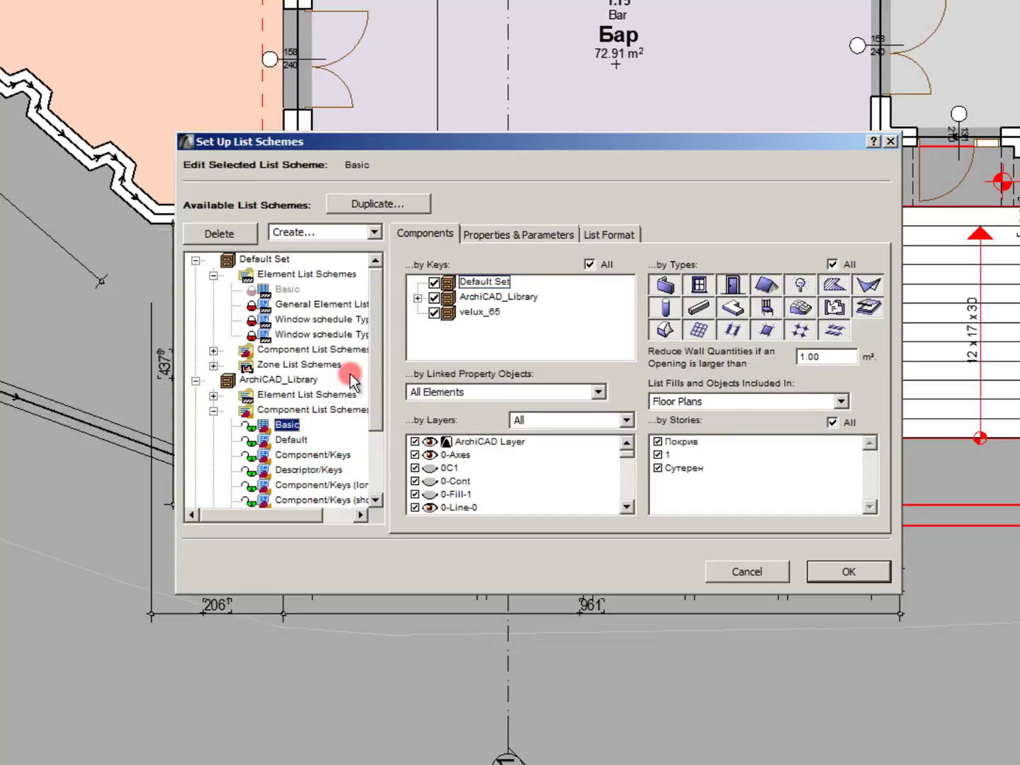
# Duplicate the Basic component scheme under the new name Zone_list_component
pyautogui.click(322, 232)
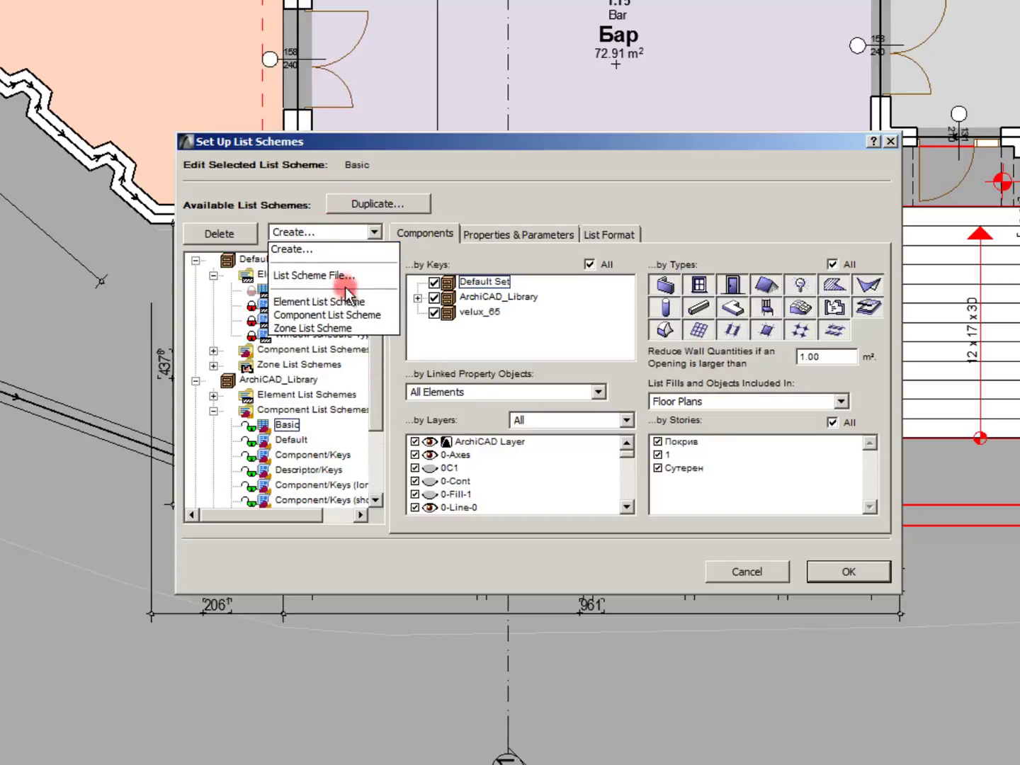
pyautogui.click(335, 230)
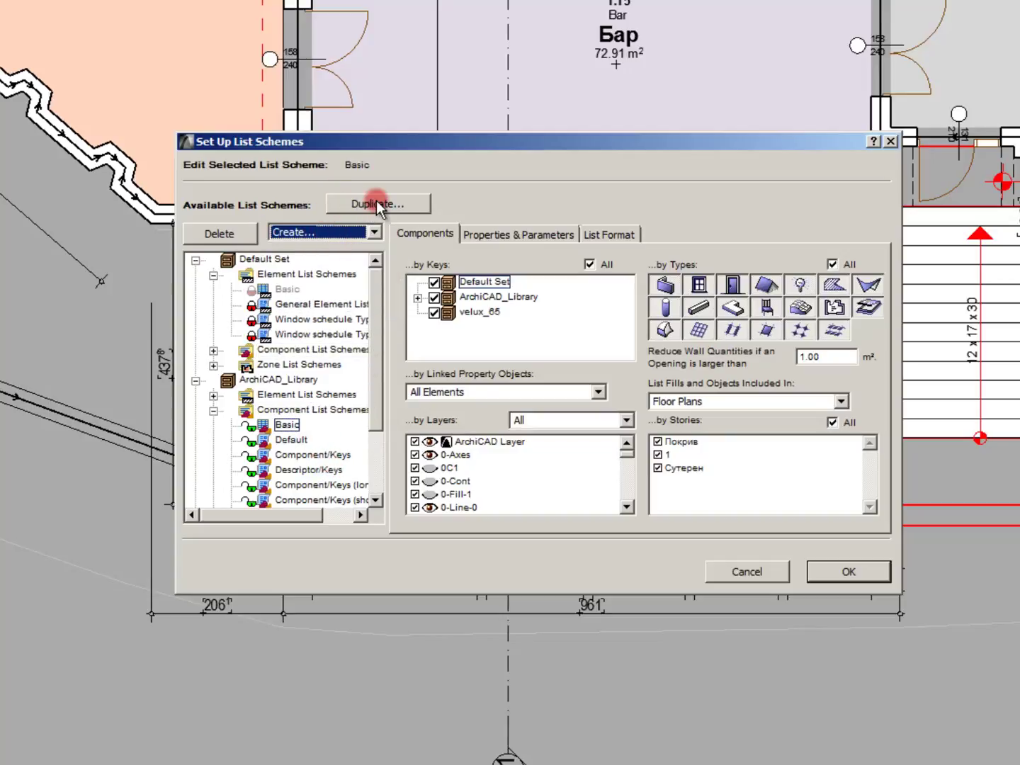
pyautogui.click(296, 427)
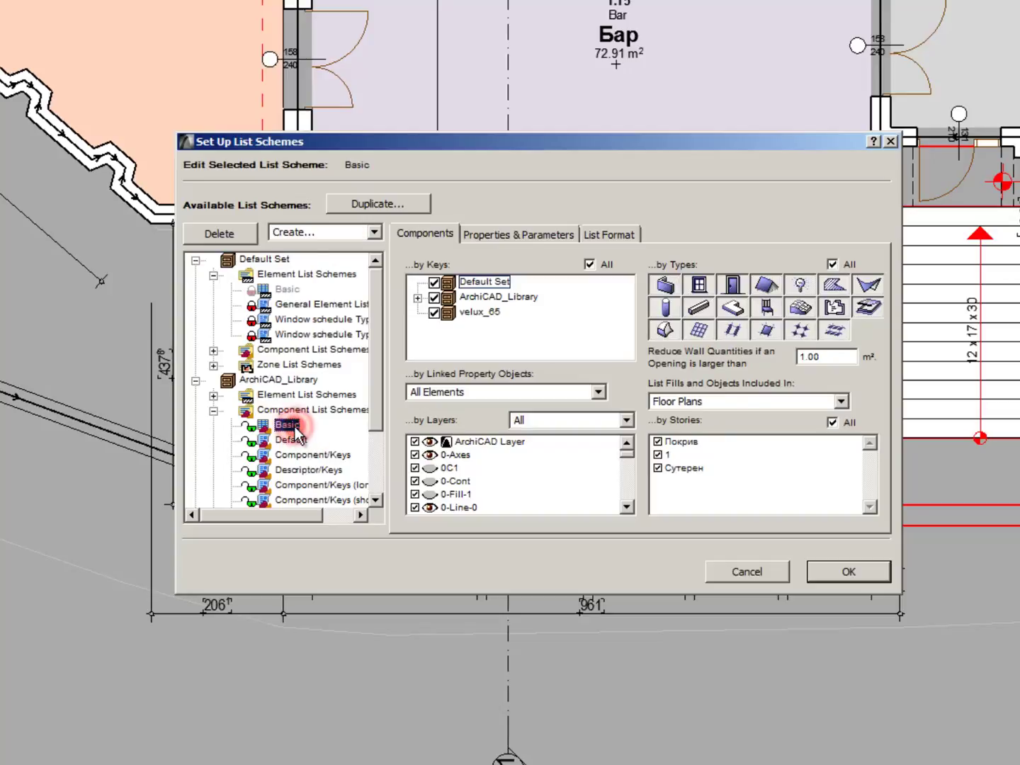
pyautogui.click(365, 197)
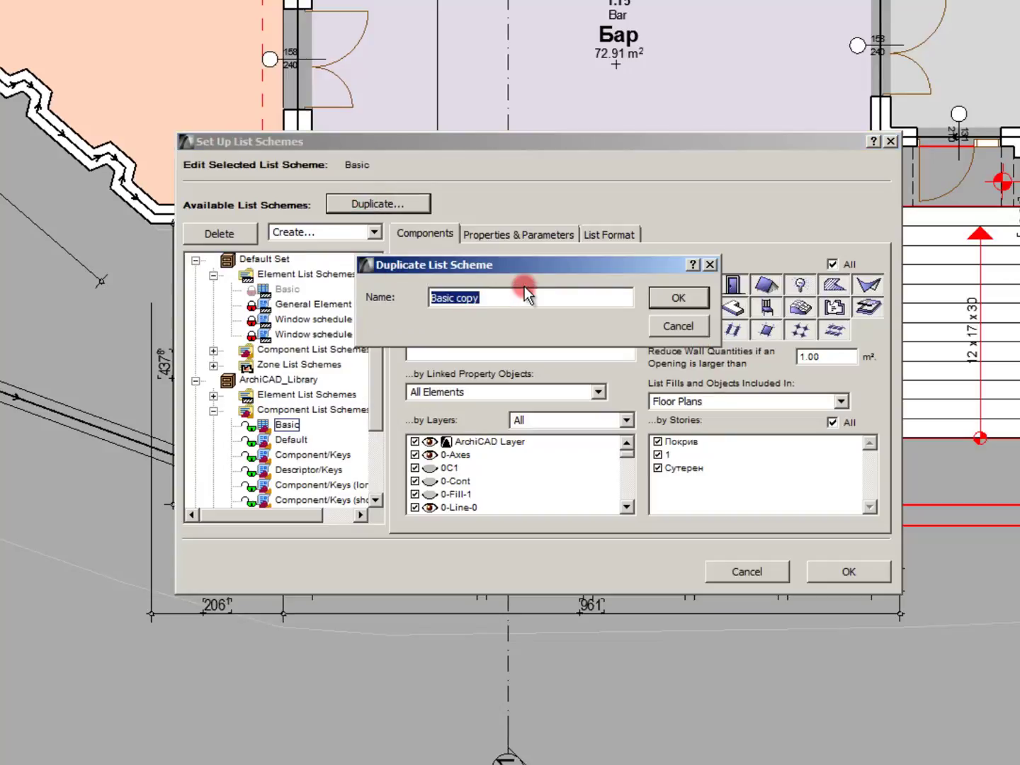
pyautogui.tripleClick(525, 292)
pyautogui.write('Zone_list_compoe')
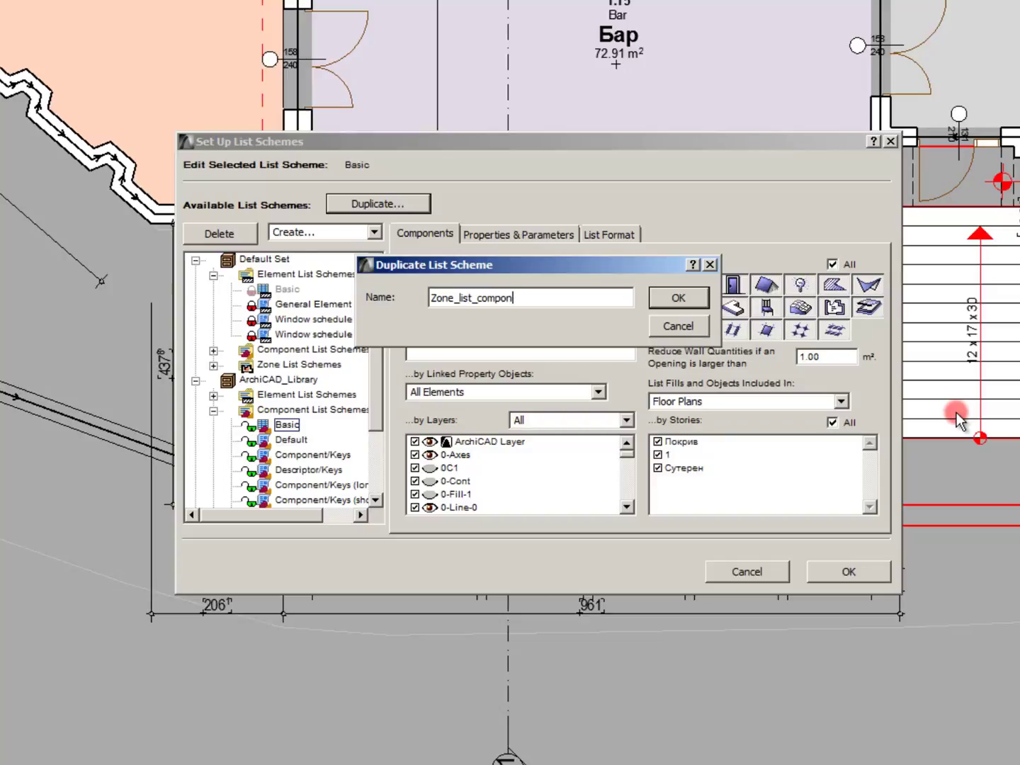
pyautogui.write('ent')
pyautogui.press('Return')
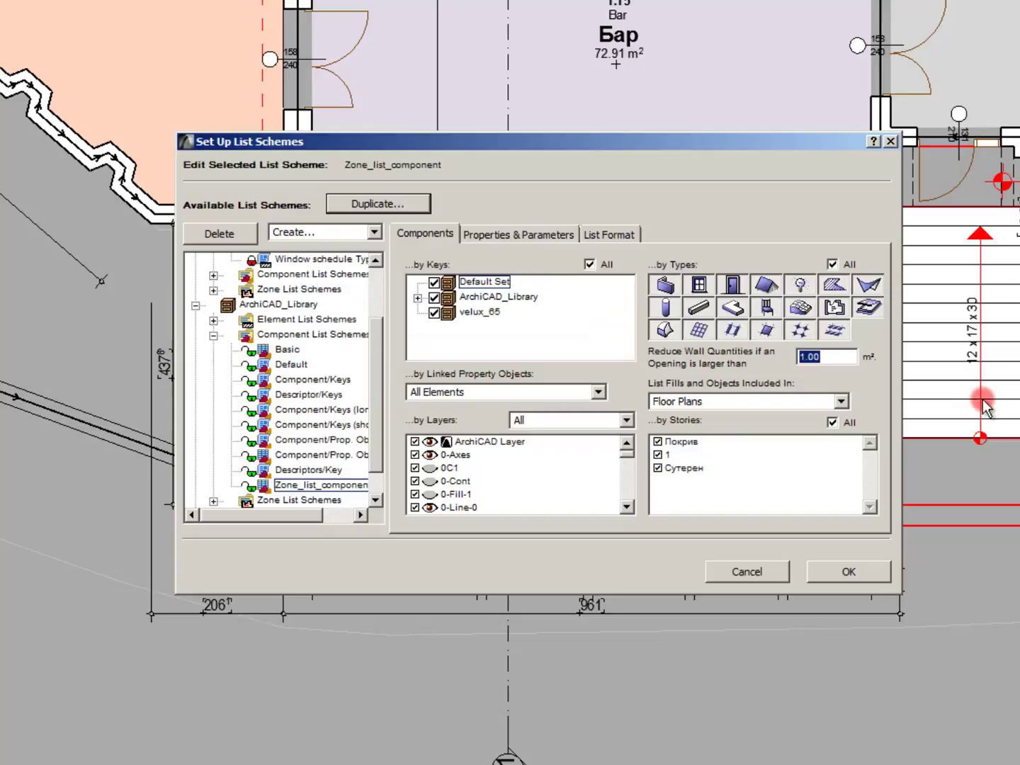
# Turn off 'by Types: All' in Zone_list_component so only the Zone element type is listed
pyautogui.click(325, 484)
pyautogui.click(304, 459)
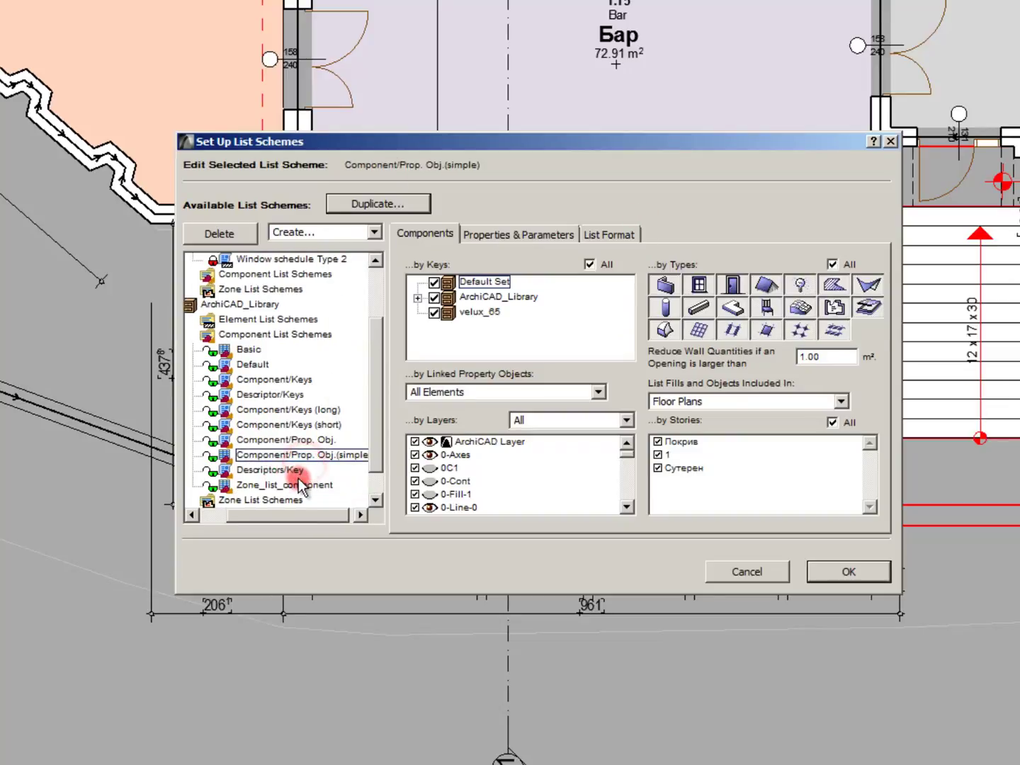
pyautogui.click(298, 482)
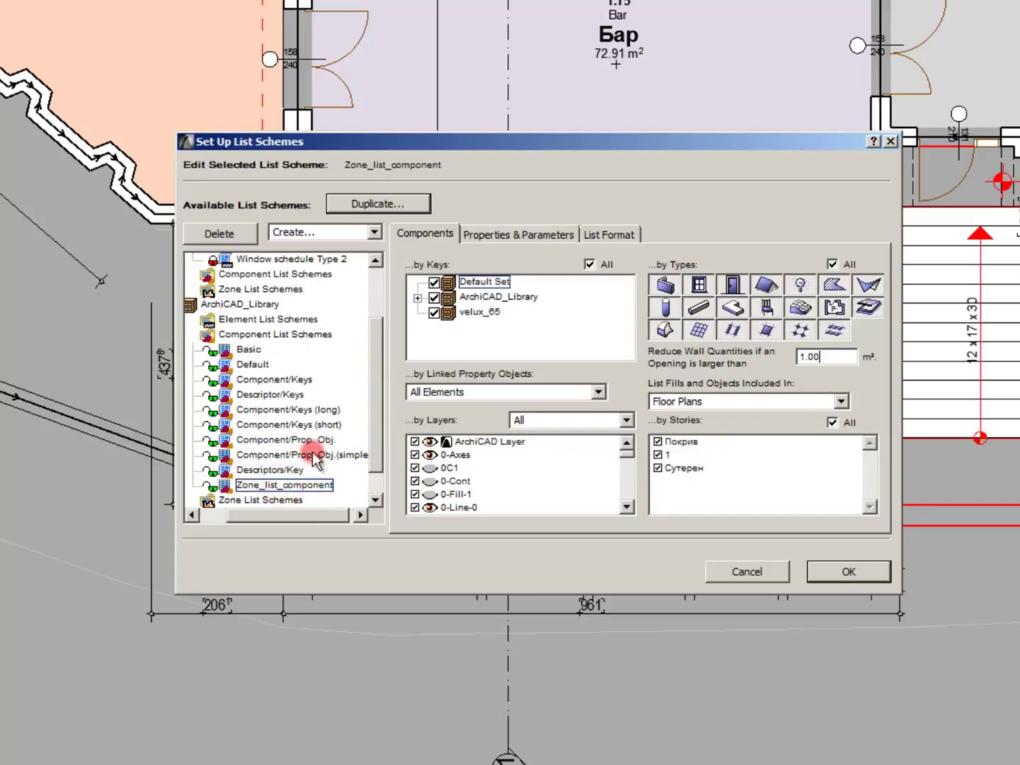
pyautogui.click(209, 394)
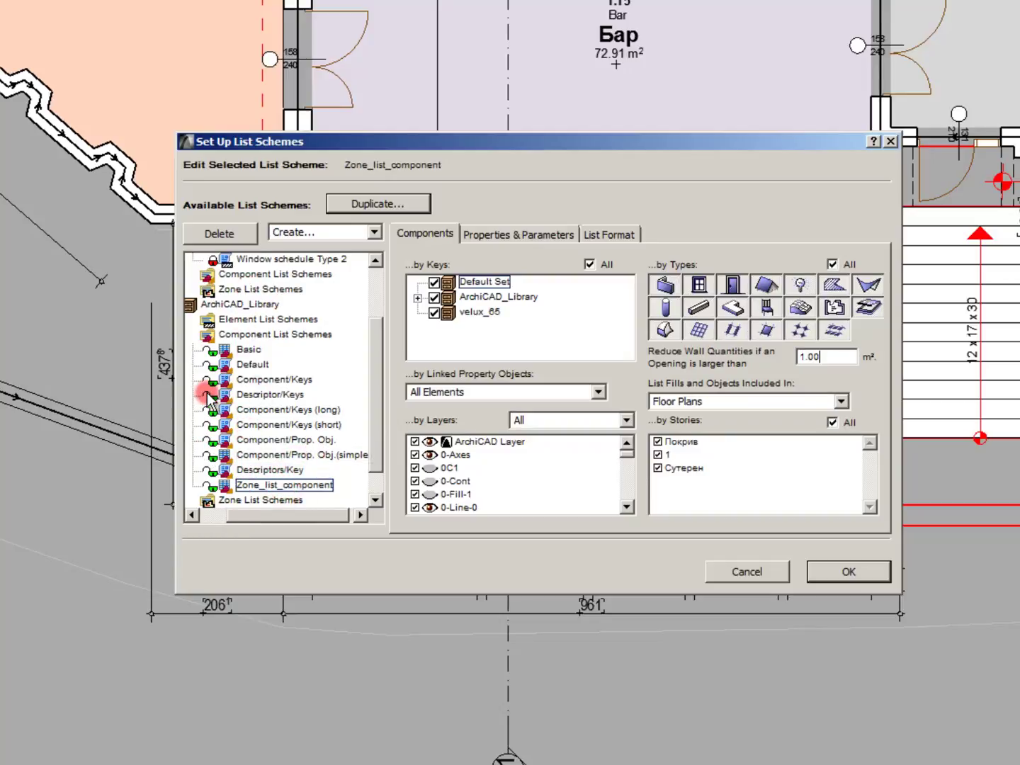
pyautogui.click(514, 374)
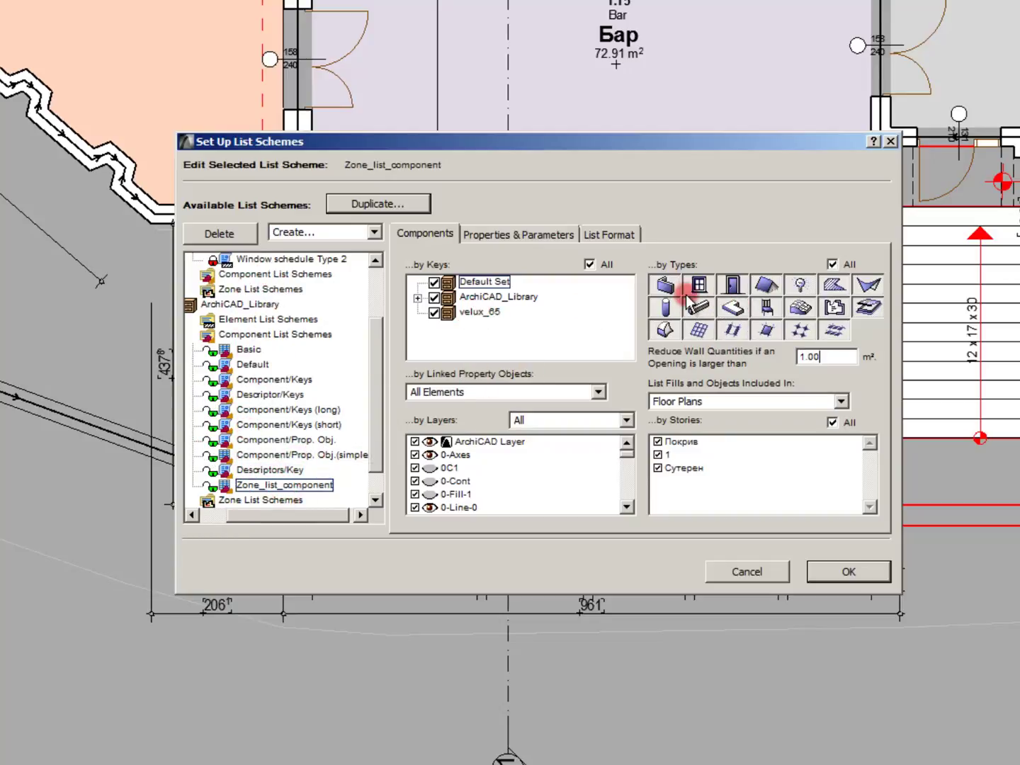
pyautogui.click(826, 270)
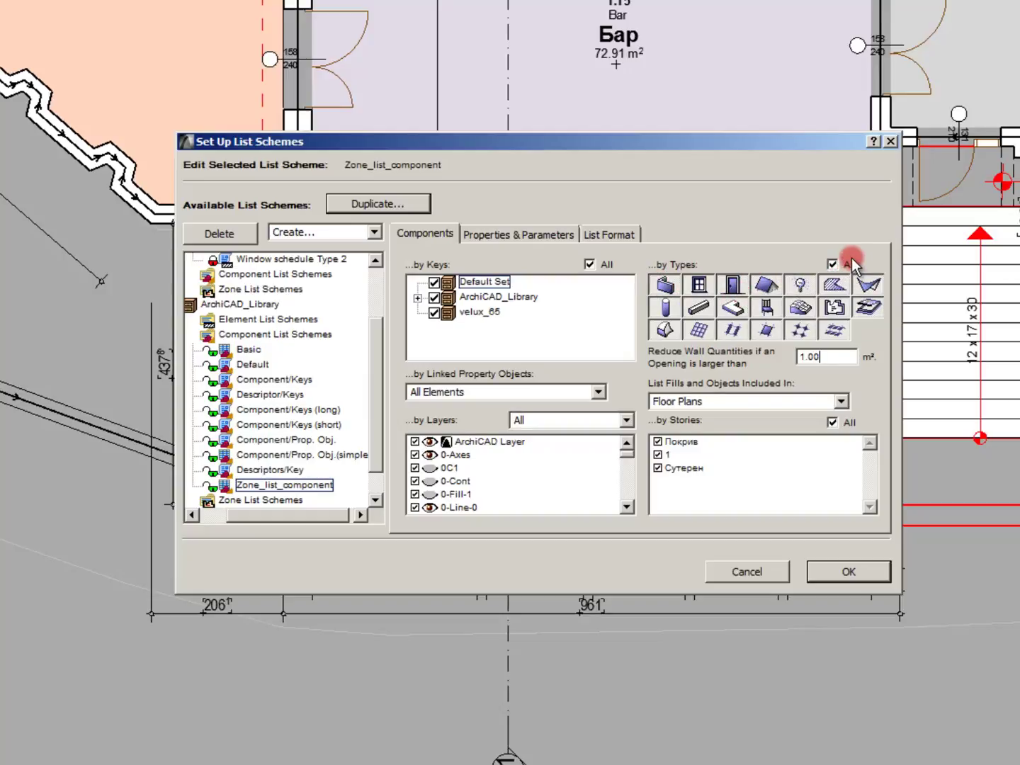
pyautogui.click(832, 265)
pyautogui.click(665, 285)
pyautogui.click(834, 307)
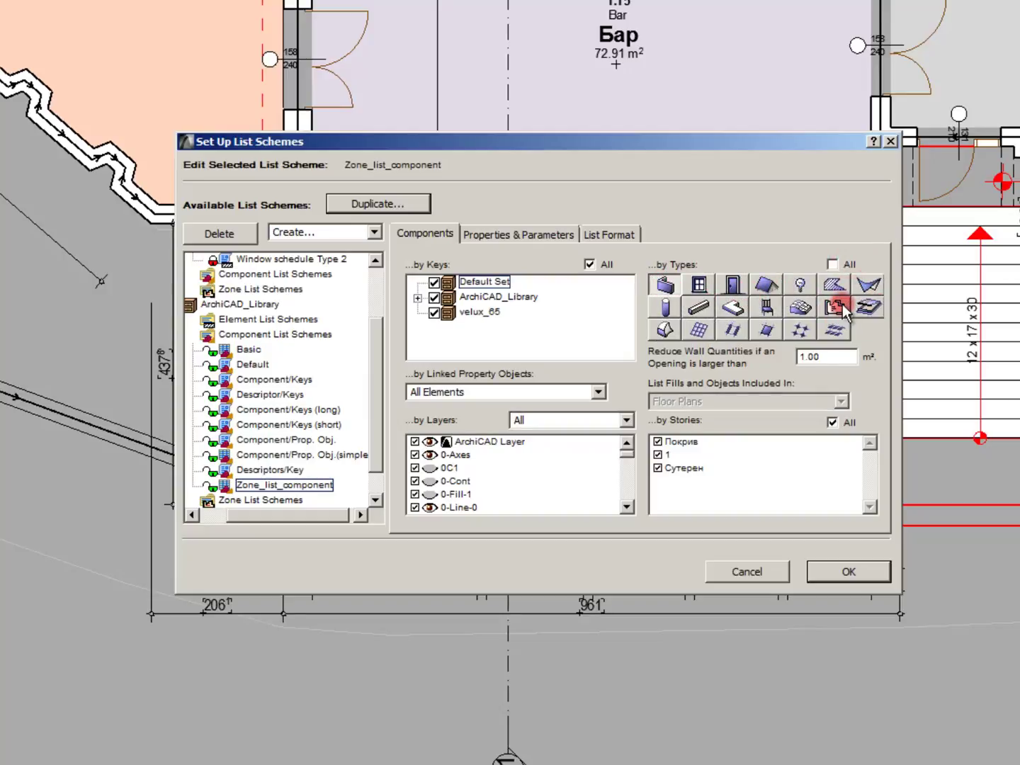
pyautogui.click(669, 297)
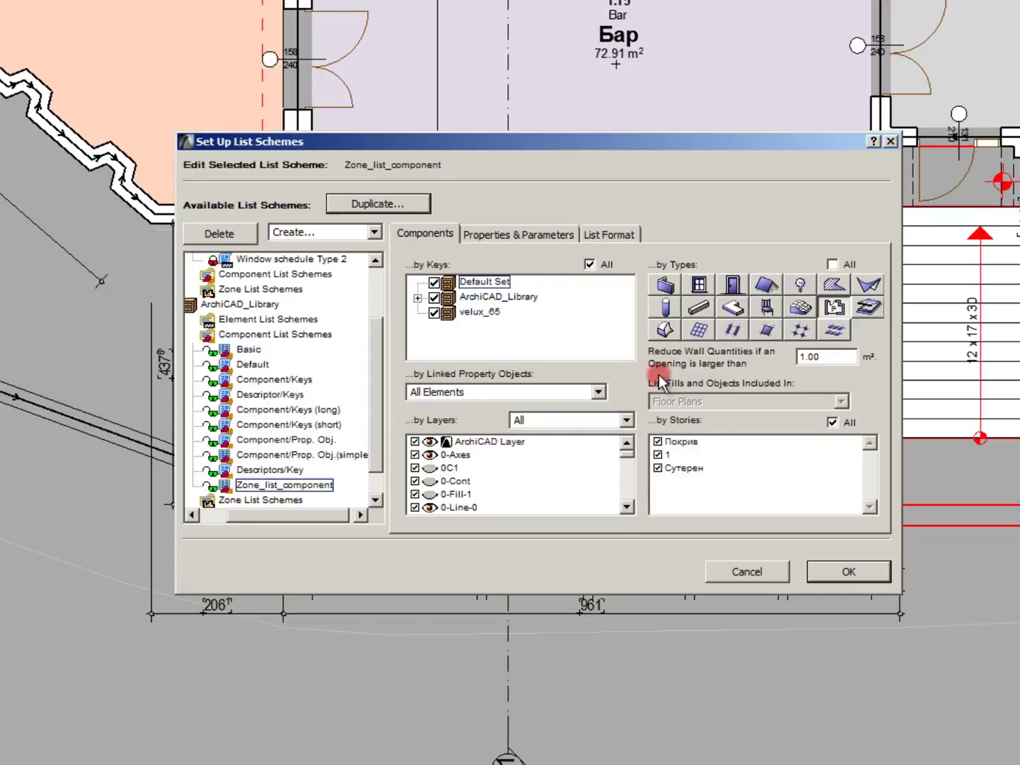
pyautogui.moveTo(829, 357); pyautogui.dragTo(810, 361)
# Set 'Reduce Wall Quantities if an Opening is larger than' to 50.00 m²
pyautogui.click(841, 354)
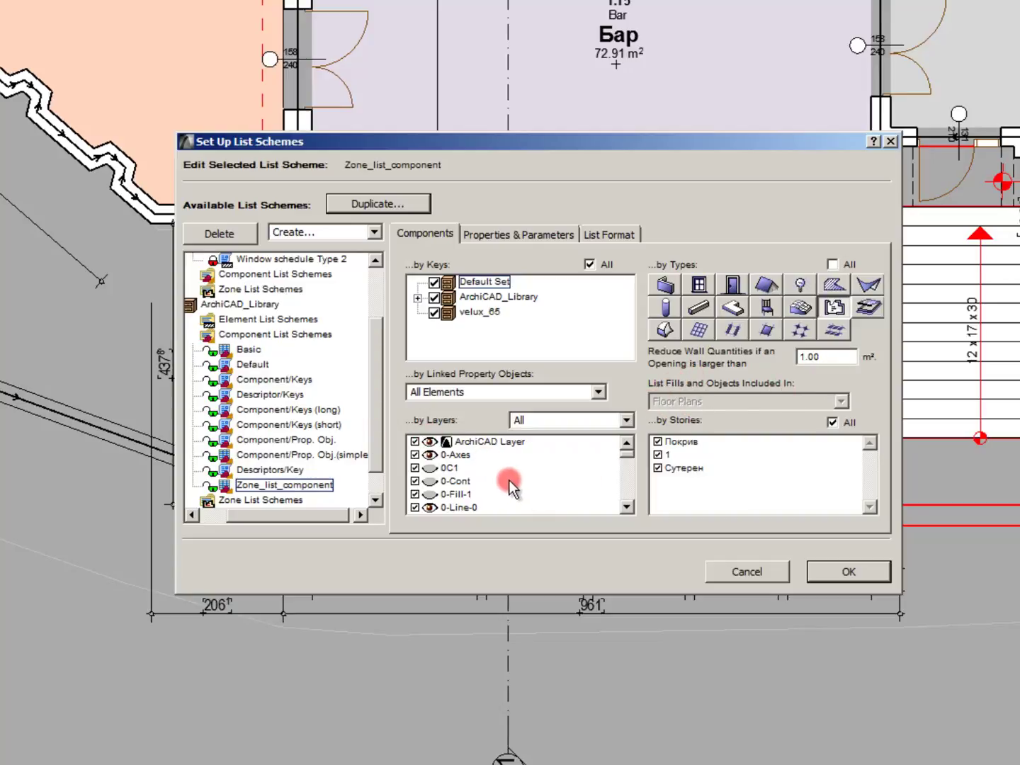
pyautogui.click(483, 457)
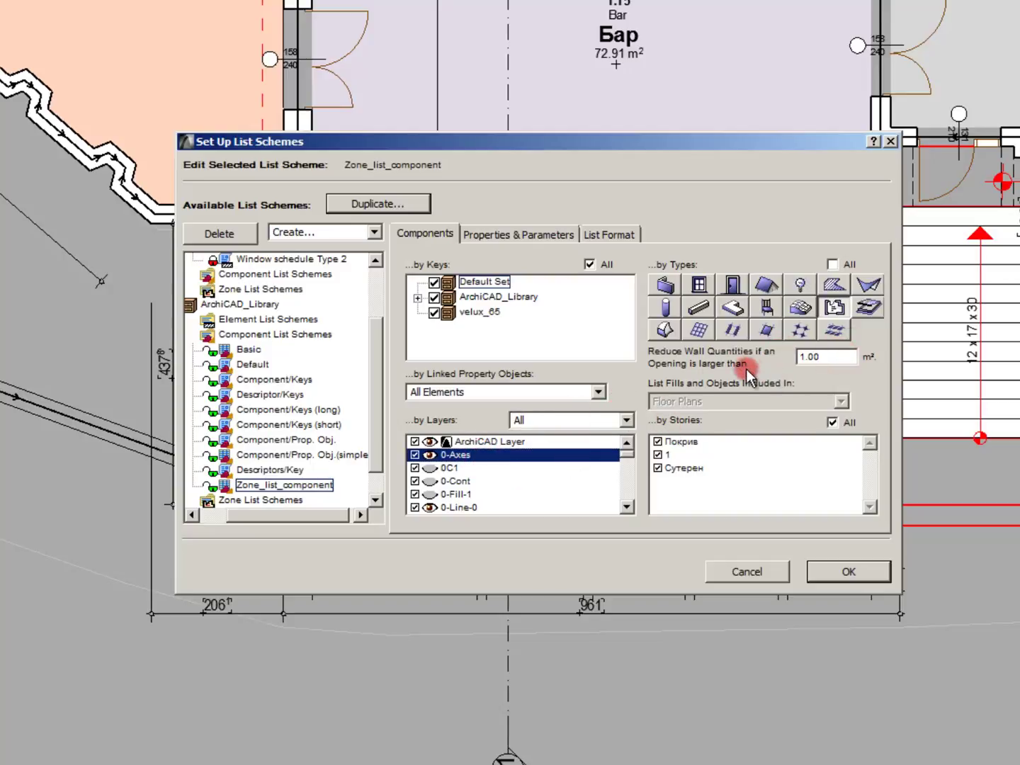
pyautogui.doubleClick(855, 361)
pyautogui.write('050')
pyautogui.click(552, 484)
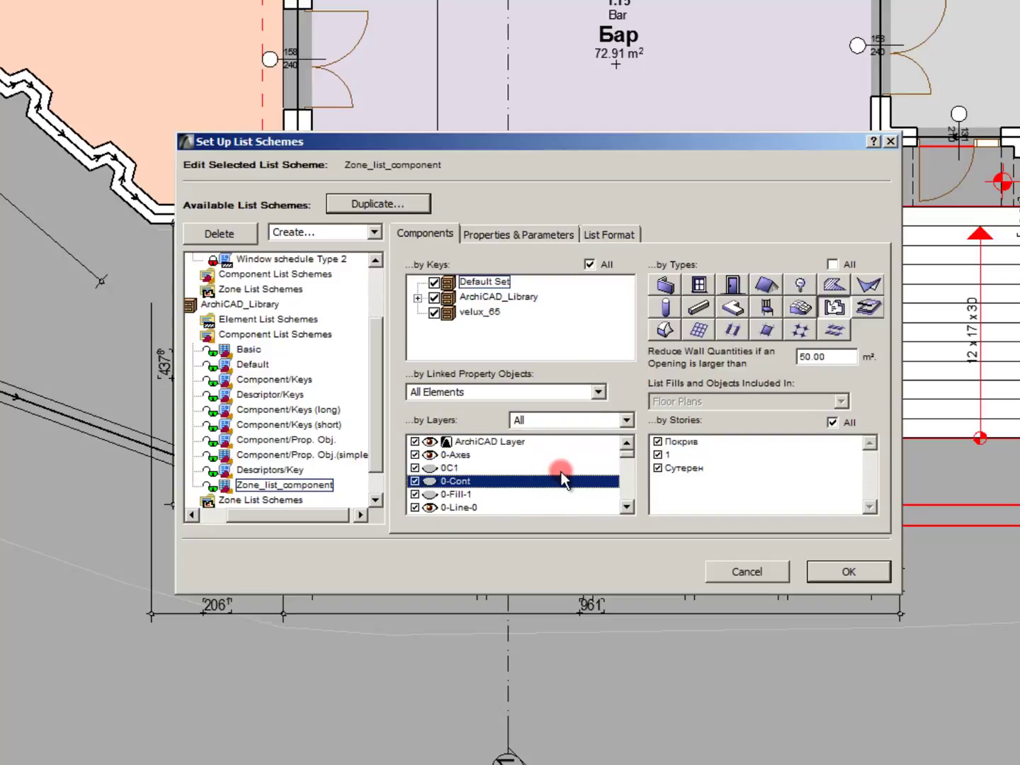
# Set 'by Layers' to Selected and tick the A-Zone and A-Zone-0 layers
pyautogui.scroll(-2, 484, 478)
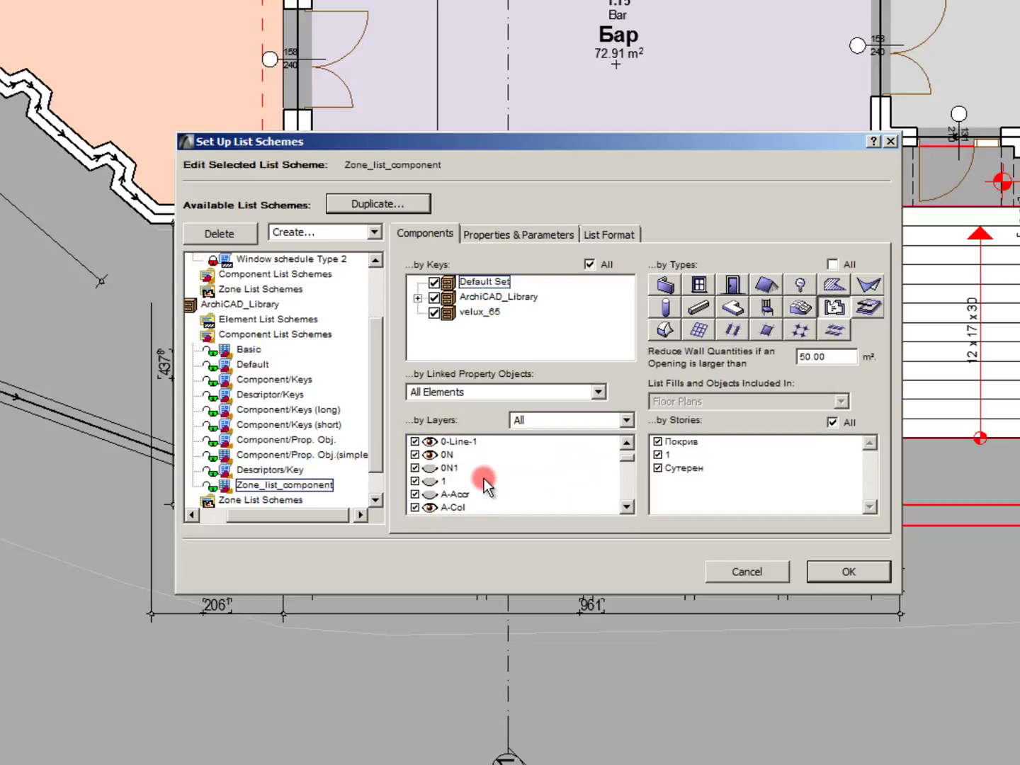
pyautogui.scroll(2, 484, 479)
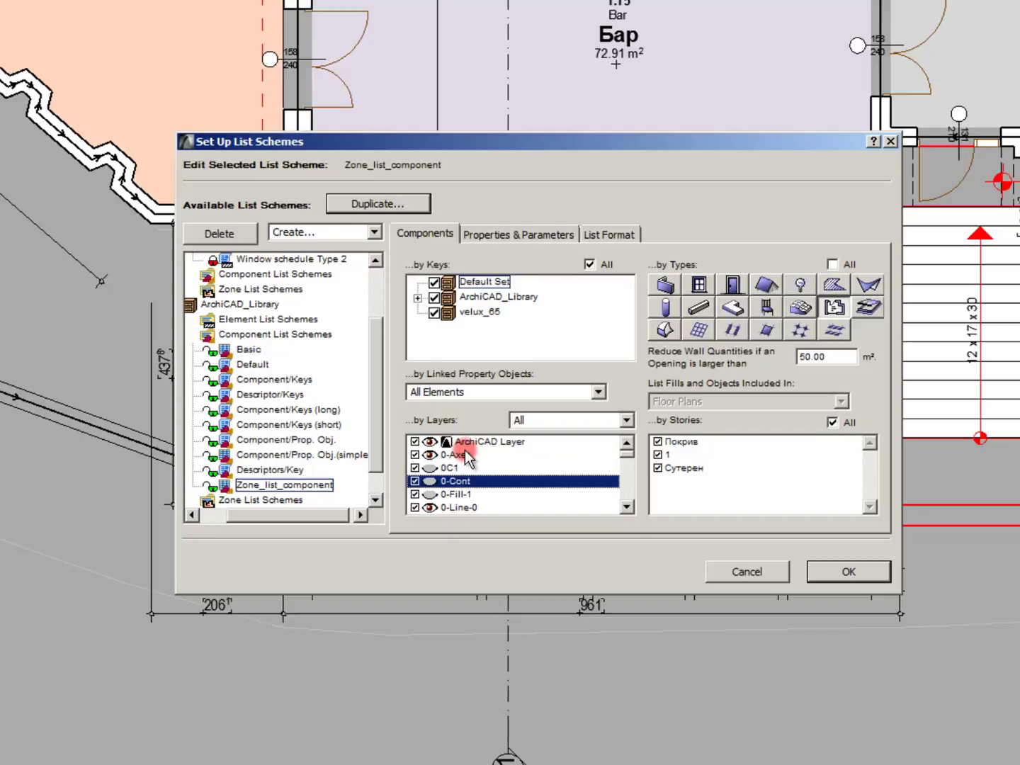
pyautogui.click(544, 411)
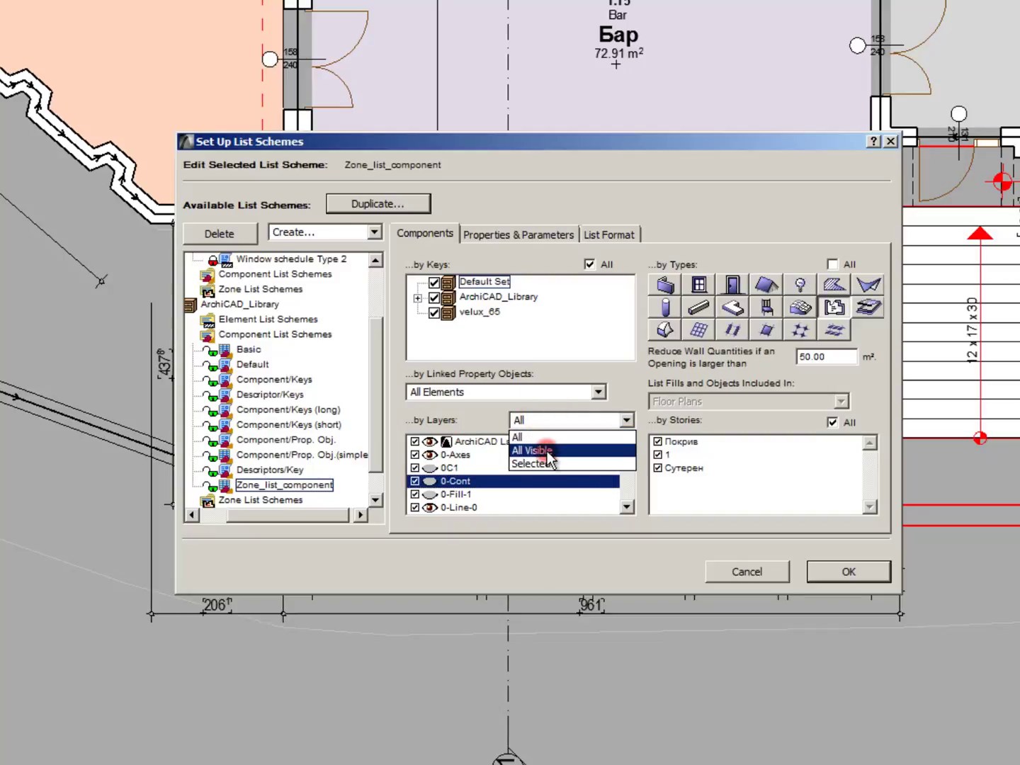
pyautogui.click(551, 462)
pyautogui.click(456, 455)
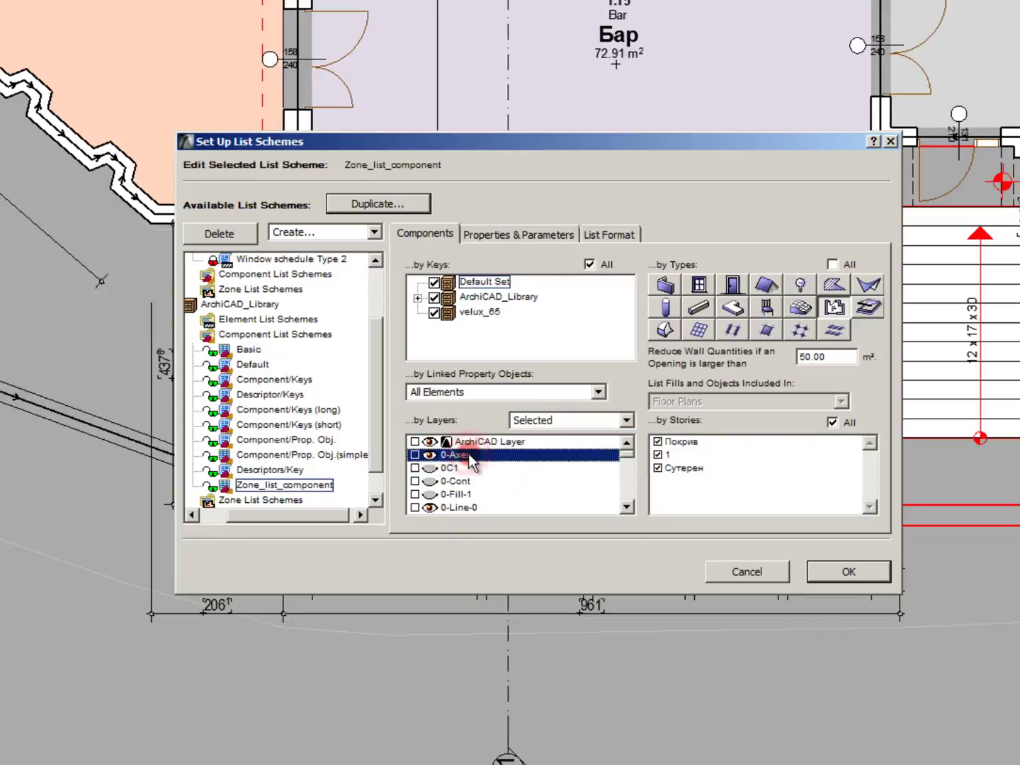
pyautogui.scroll(-3, 469, 455)
pyautogui.scroll(-5, 468, 455)
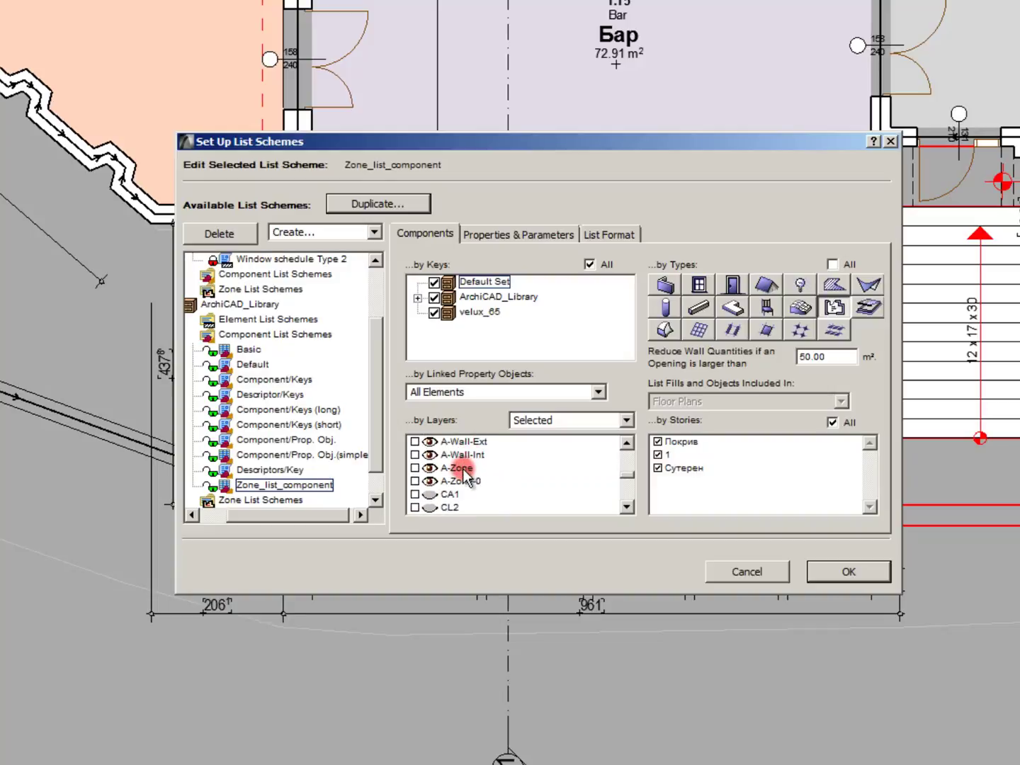
pyautogui.scroll(1, 442, 488)
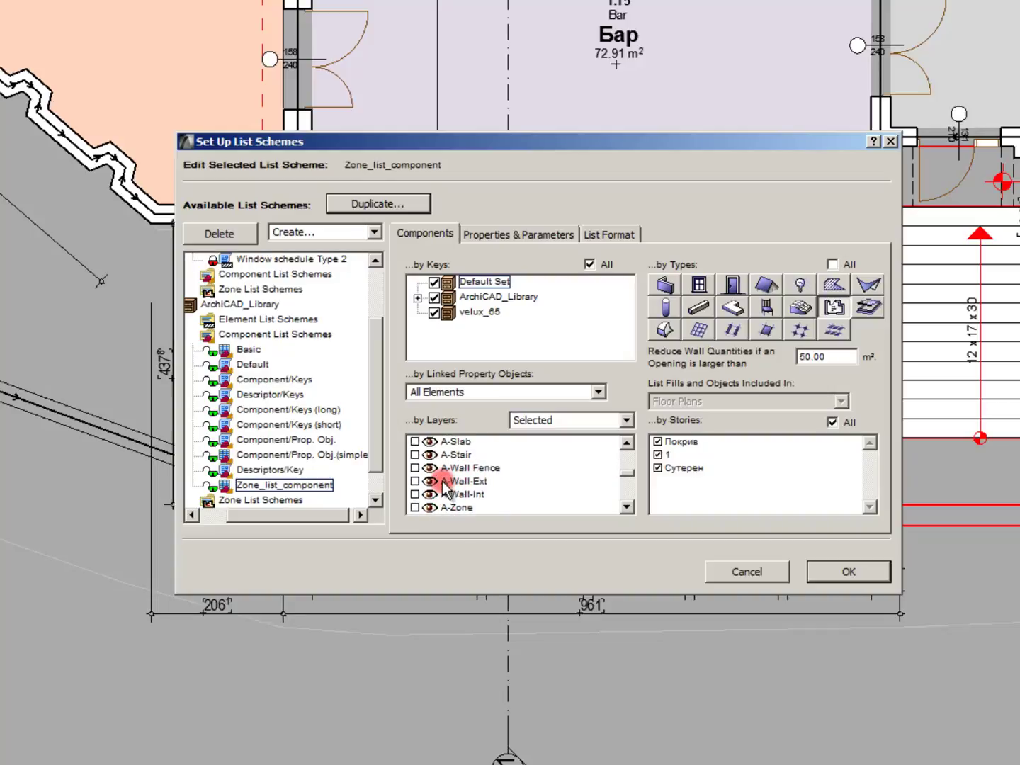
pyautogui.scroll(-3, 444, 479)
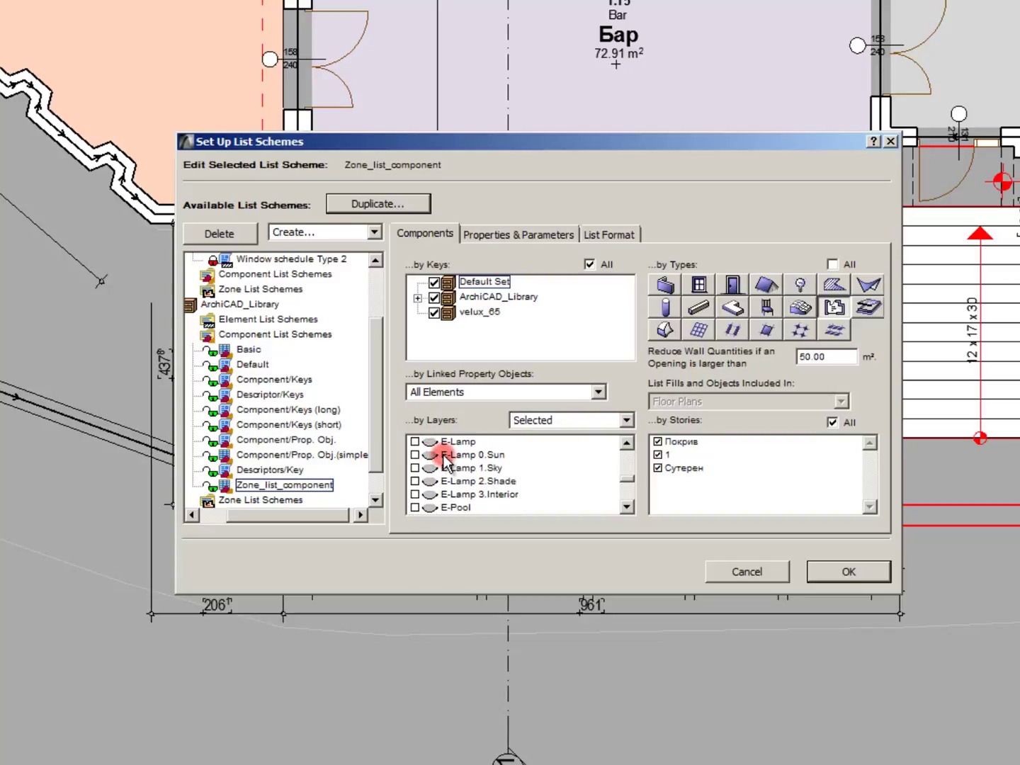
pyautogui.scroll(2, 446, 462)
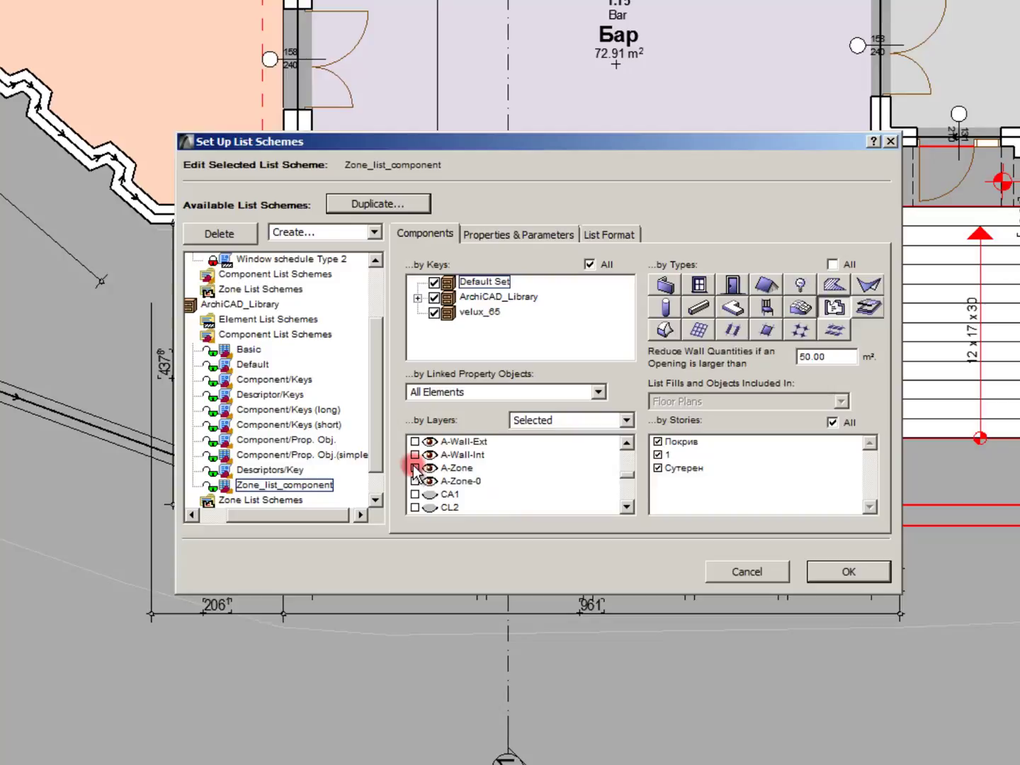
pyautogui.click(415, 468)
pyautogui.click(415, 482)
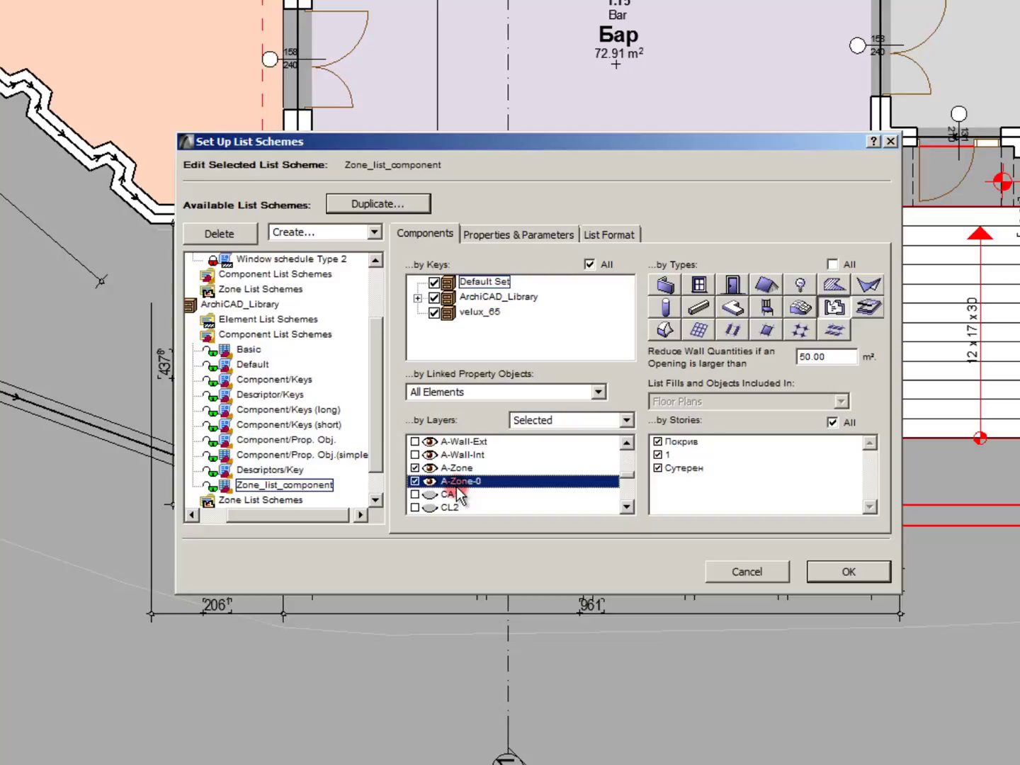
# Untick the Покрив and Сутерен stories so only story 1 is listed
pyautogui.click(479, 466)
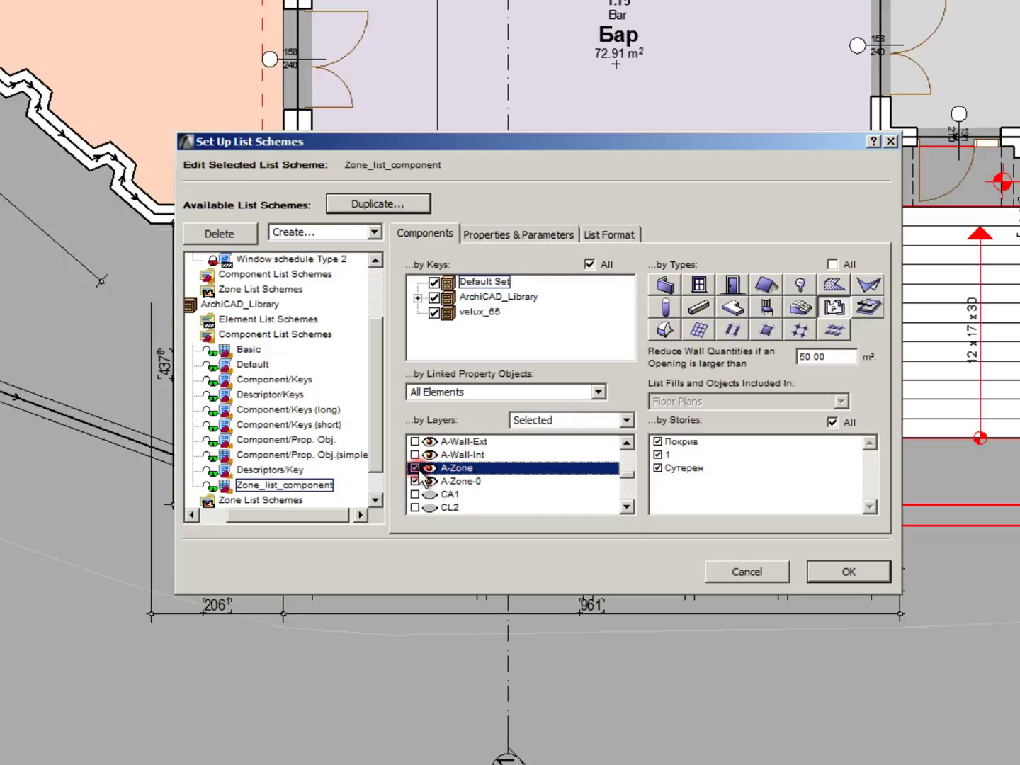
pyautogui.click(663, 451)
pyautogui.click(648, 456)
pyautogui.click(745, 422)
pyautogui.click(675, 427)
pyautogui.click(659, 441)
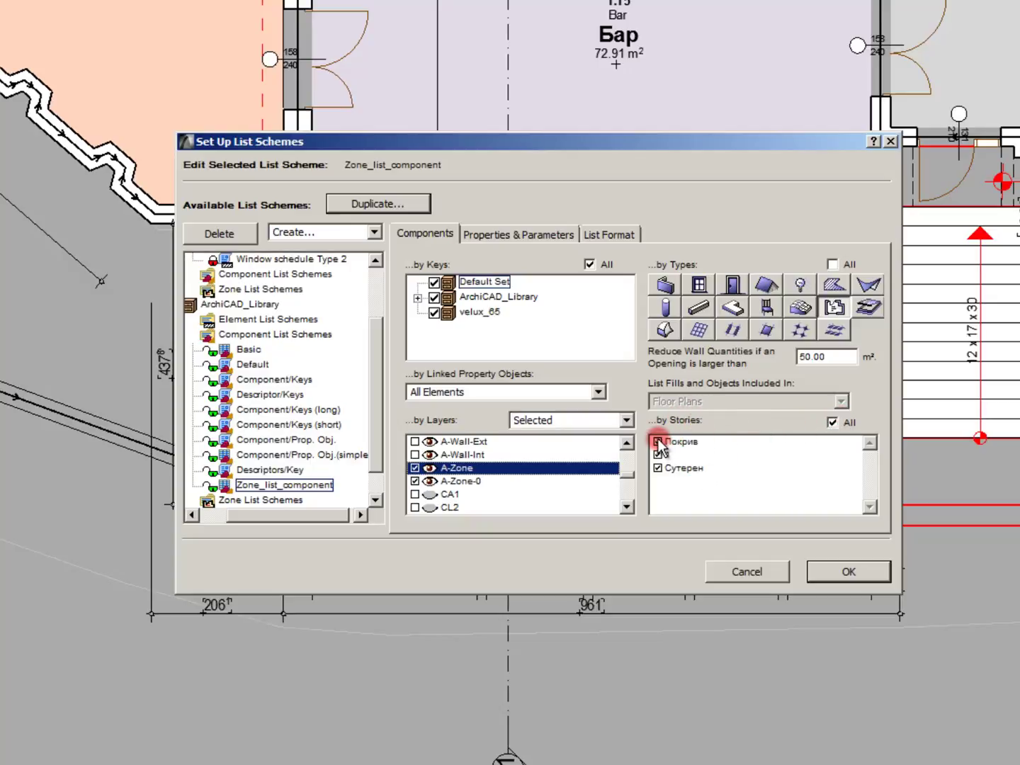
pyautogui.click(658, 467)
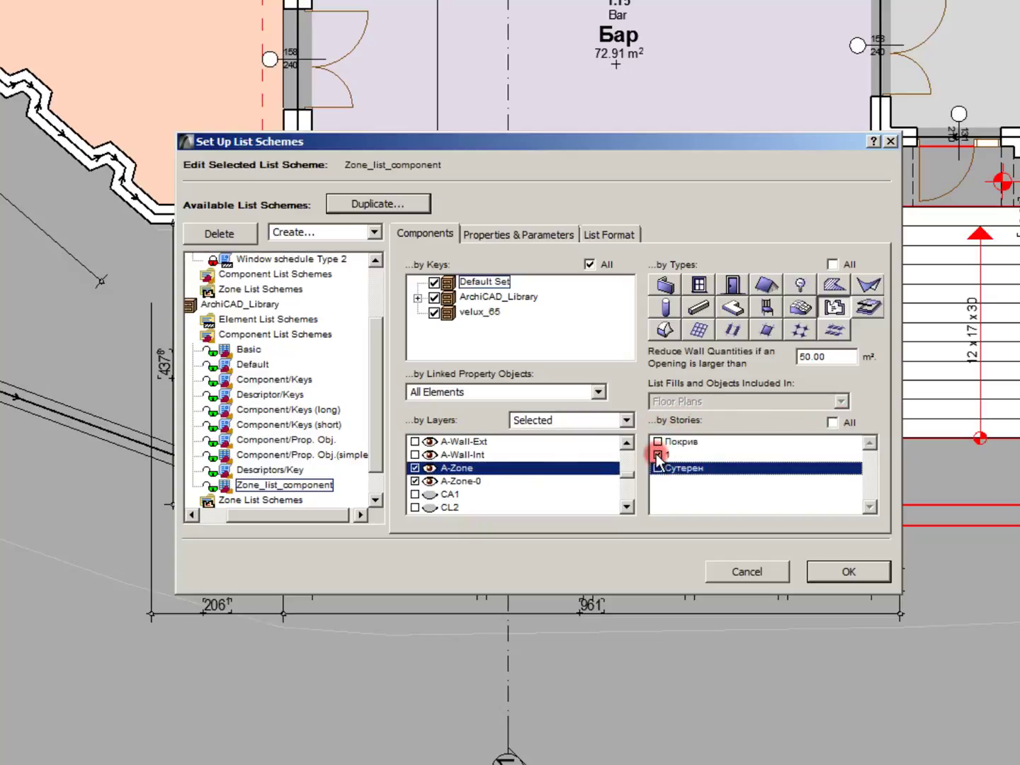
pyautogui.click(685, 454)
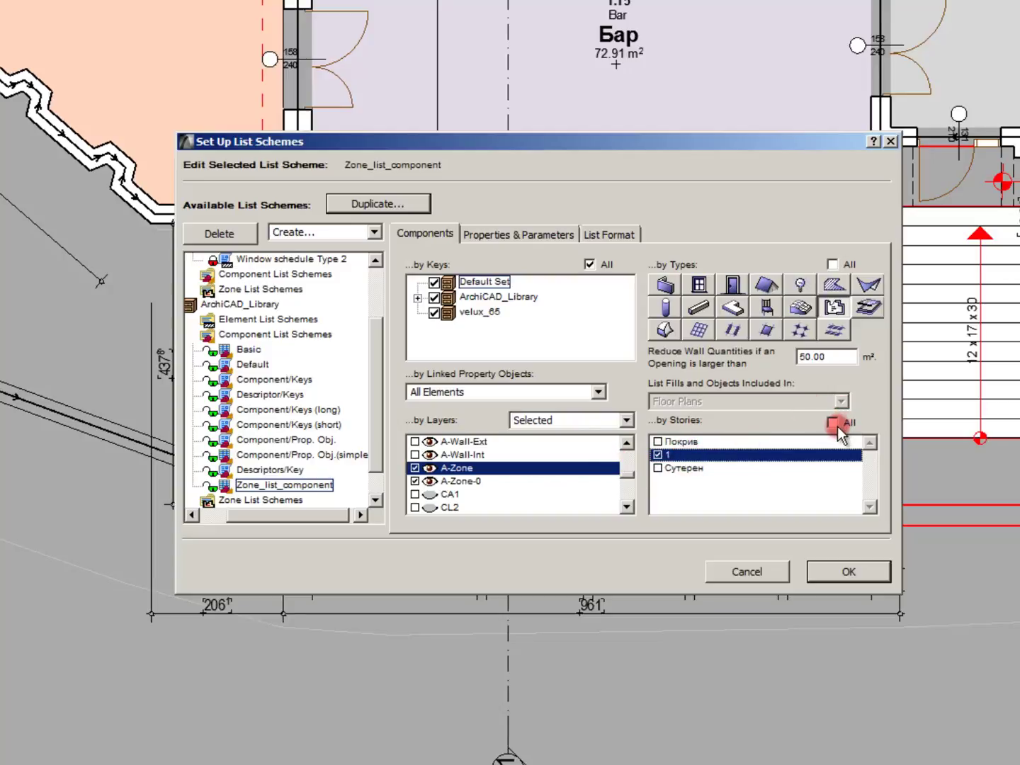
# On the Properties & Parameters tab, check the descriptor and component filter options
pyautogui.click(492, 237)
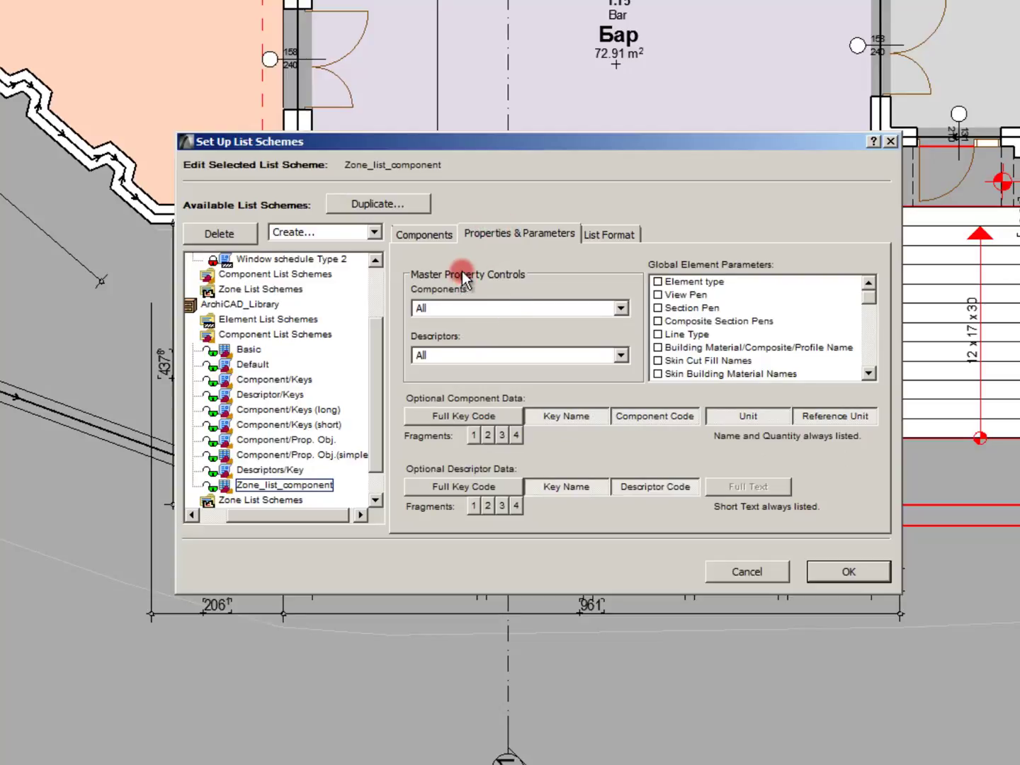
pyautogui.click(488, 345)
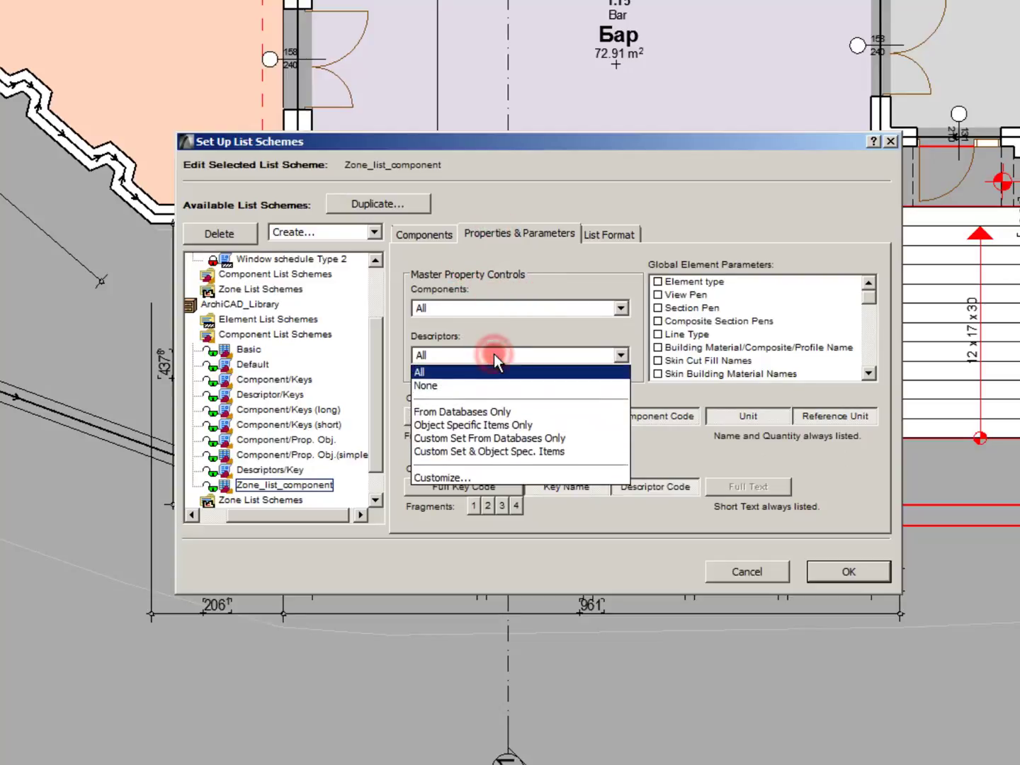
pyautogui.click(494, 363)
pyautogui.click(521, 315)
pyautogui.click(521, 316)
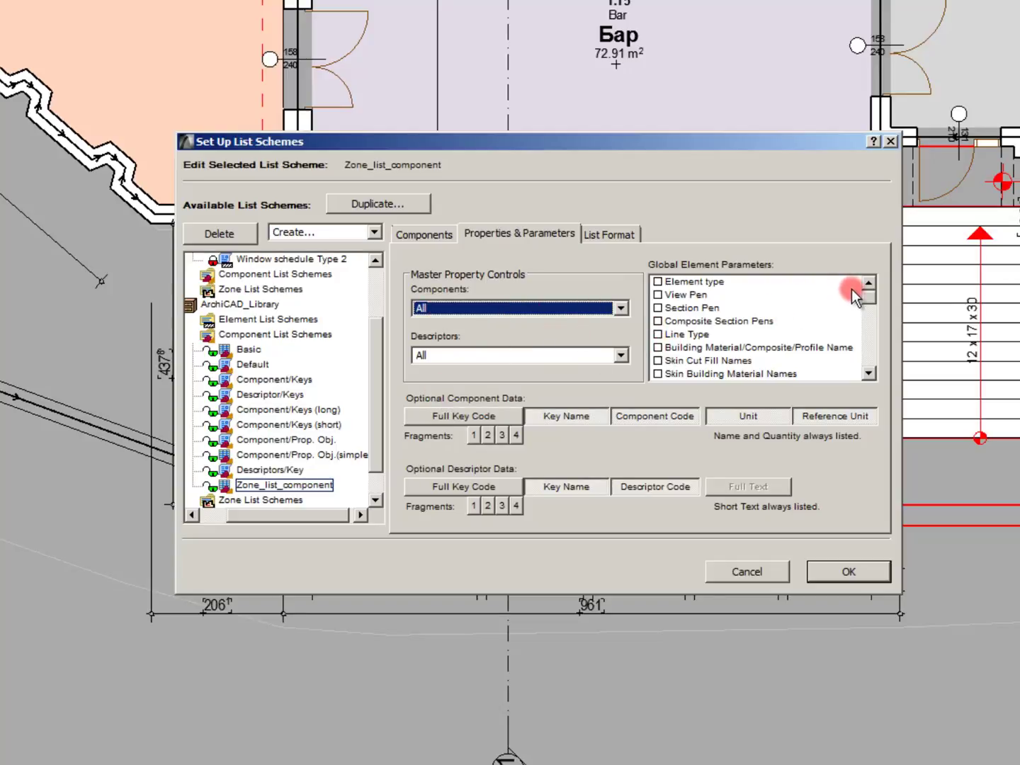
pyautogui.moveTo(869, 296); pyautogui.dragTo(801, 296)
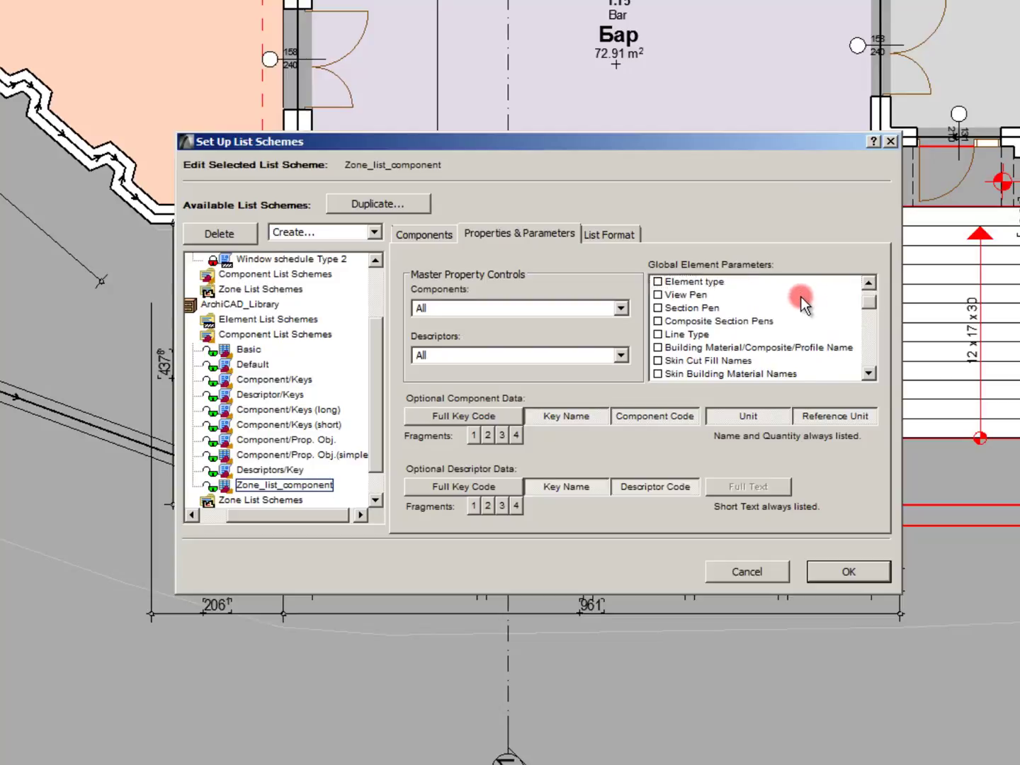
pyautogui.scroll(-8, 798, 302)
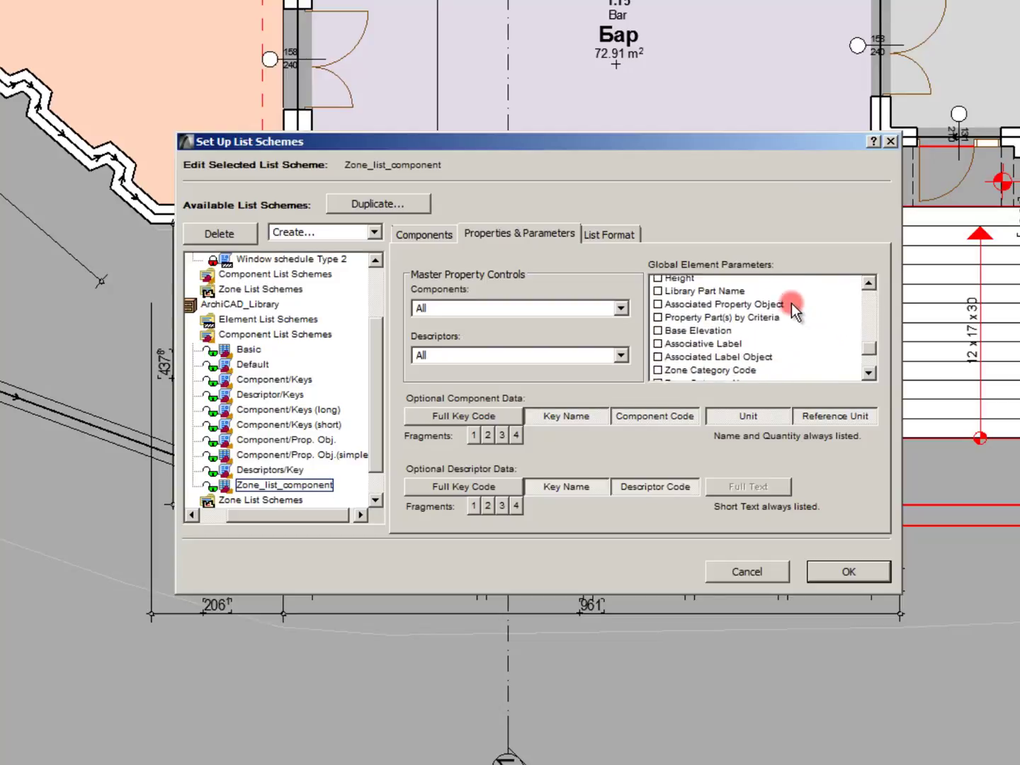
pyautogui.scroll(-3, 792, 303)
pyautogui.scroll(6, 792, 303)
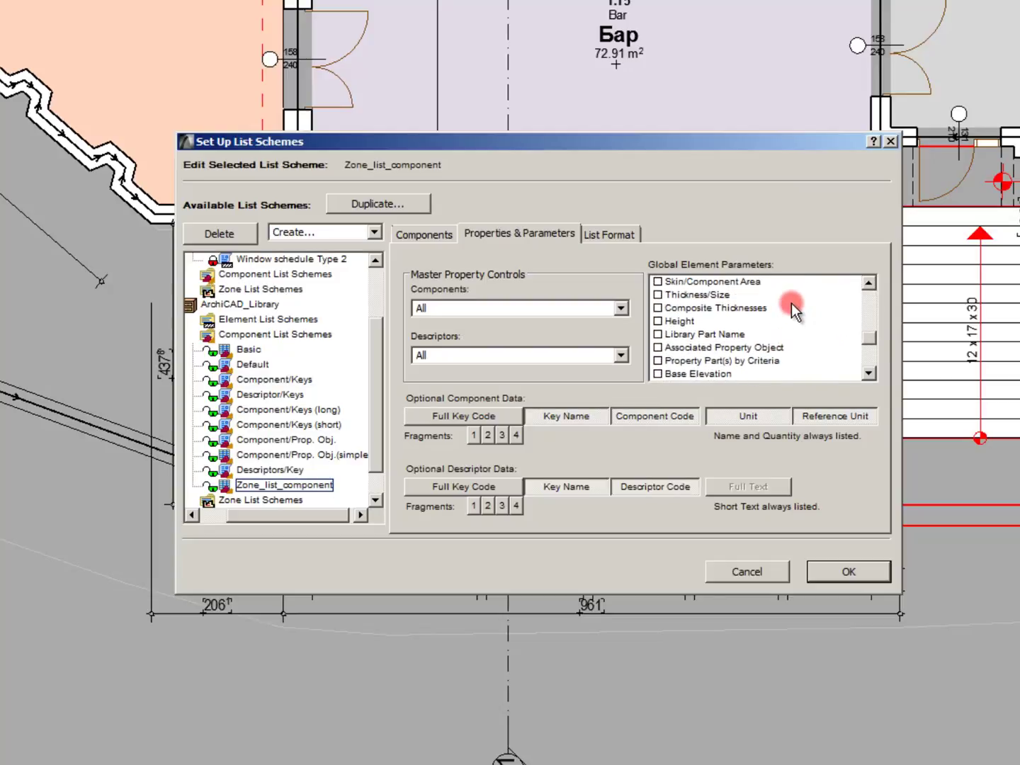
pyautogui.scroll(3, 792, 303)
pyautogui.scroll(3, 791, 303)
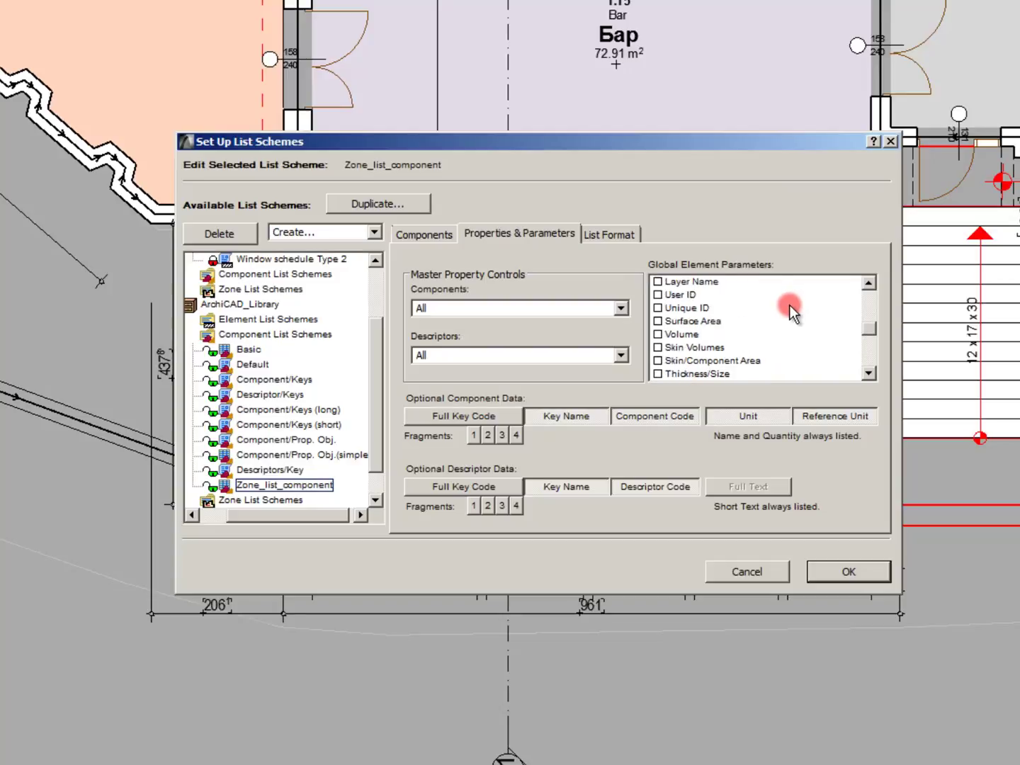
pyautogui.scroll(3, 788, 306)
pyautogui.scroll(3, 788, 307)
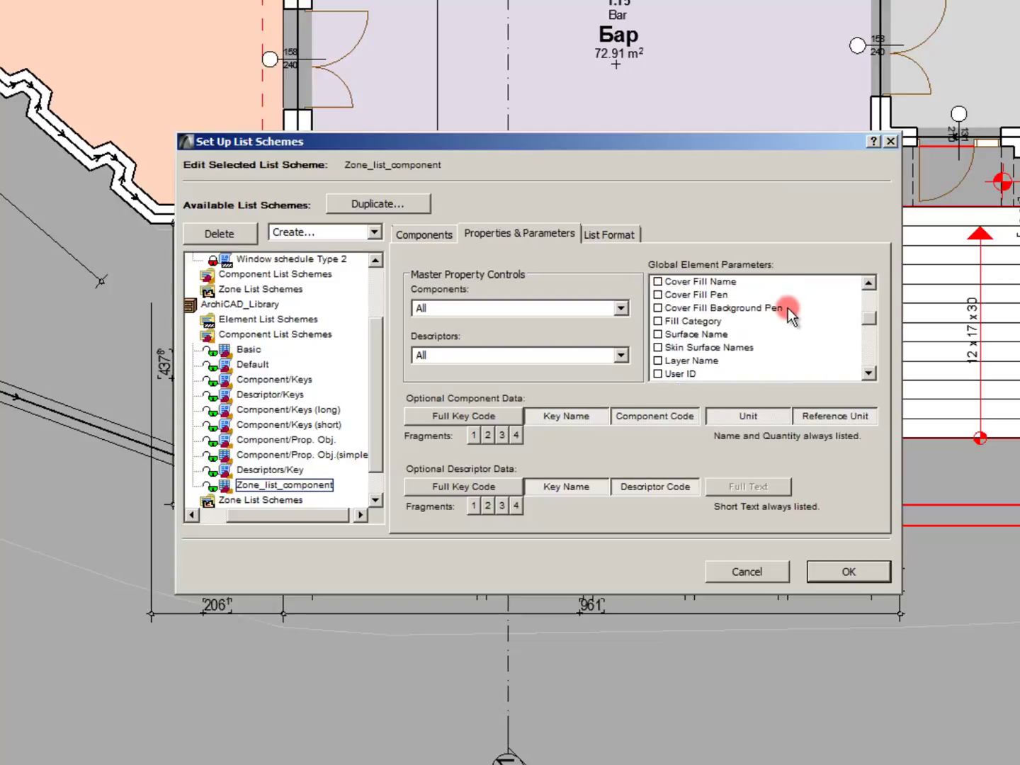
pyautogui.scroll(3, 788, 309)
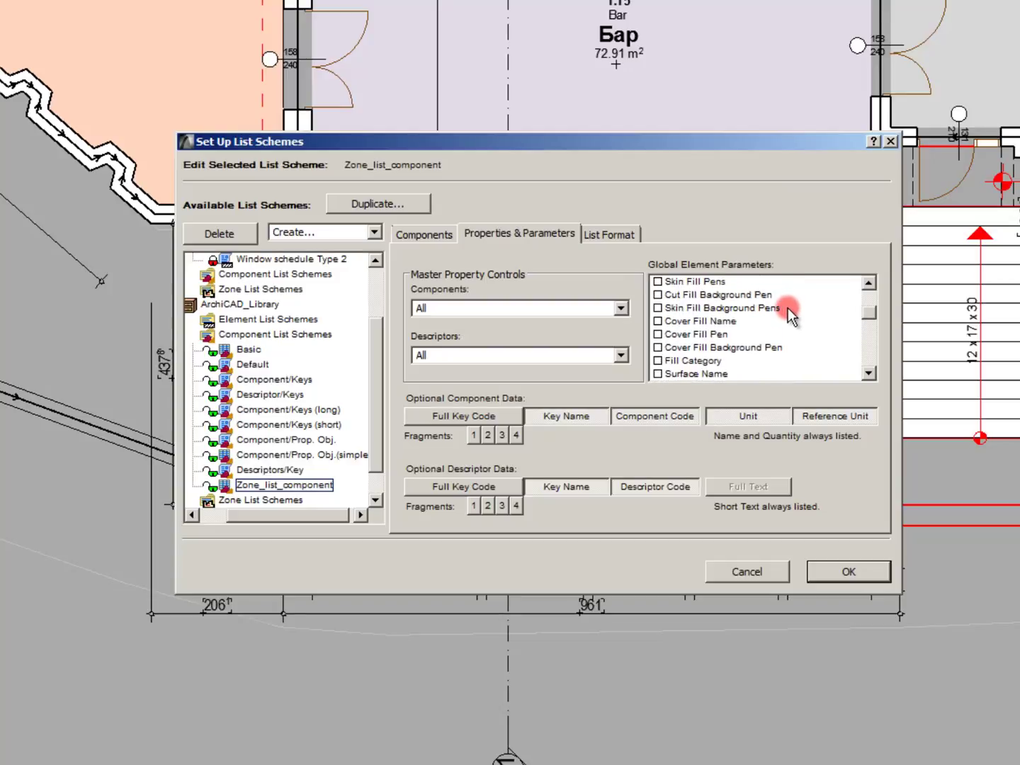
pyautogui.click(667, 349)
pyautogui.scroll(9, 672, 306)
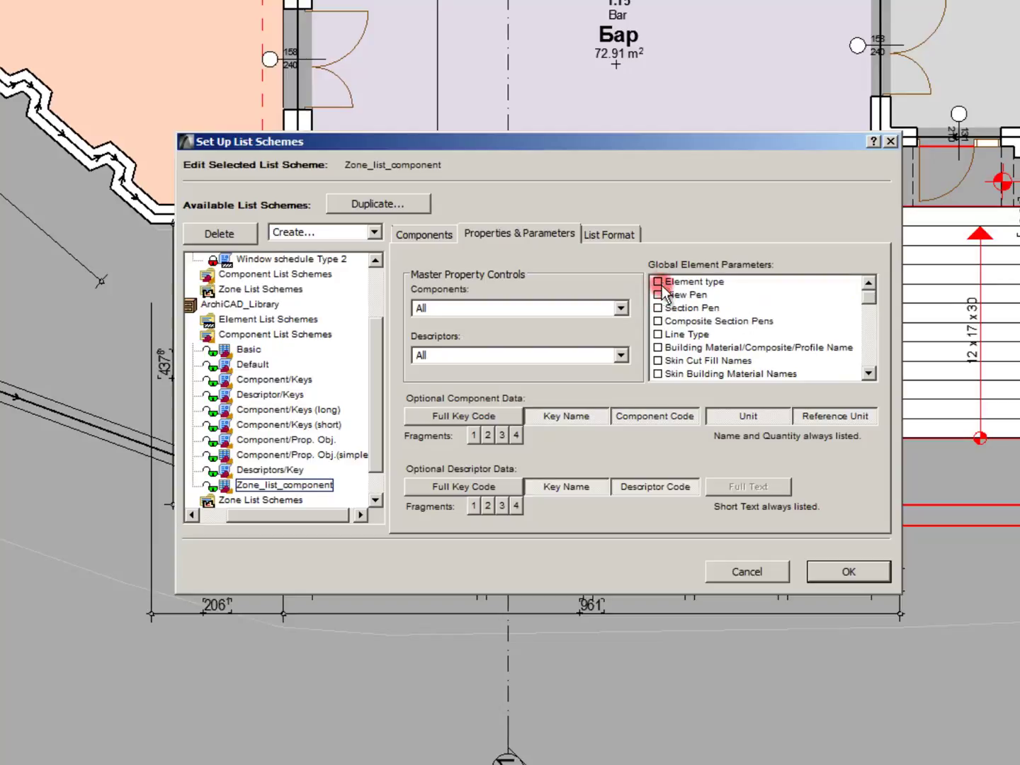
# Add Element type and Zone Category Name to the listed parameters
pyautogui.click(657, 282)
pyautogui.scroll(-1, 698, 326)
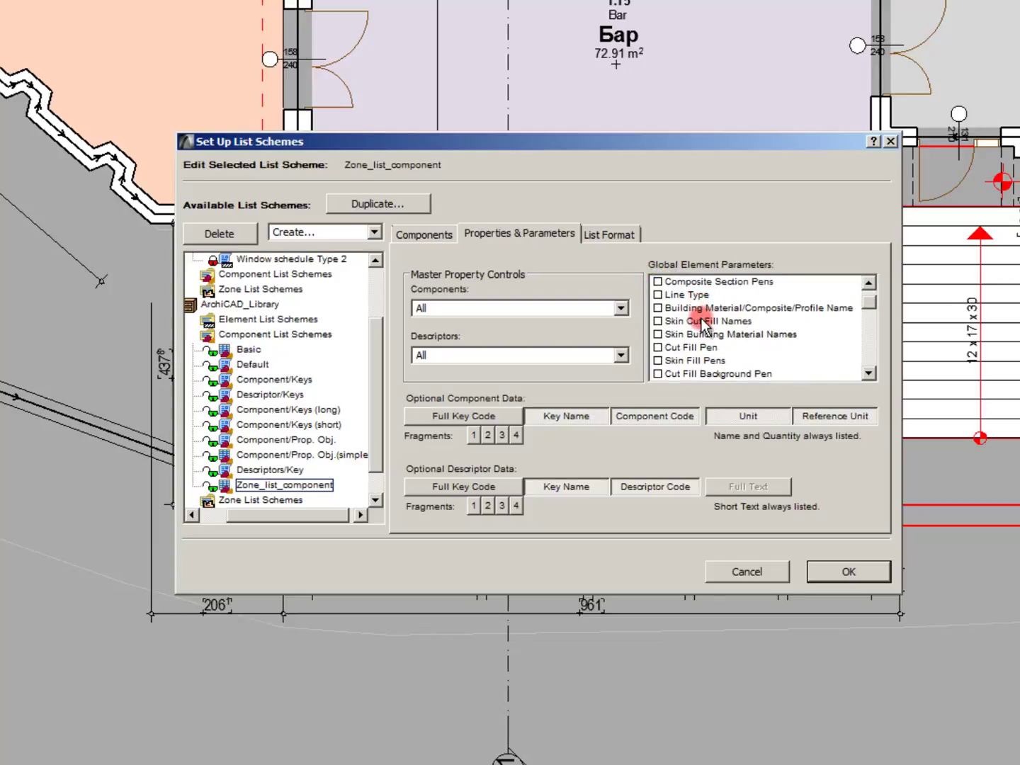
pyautogui.scroll(-1, 701, 327)
pyautogui.scroll(-3, 702, 327)
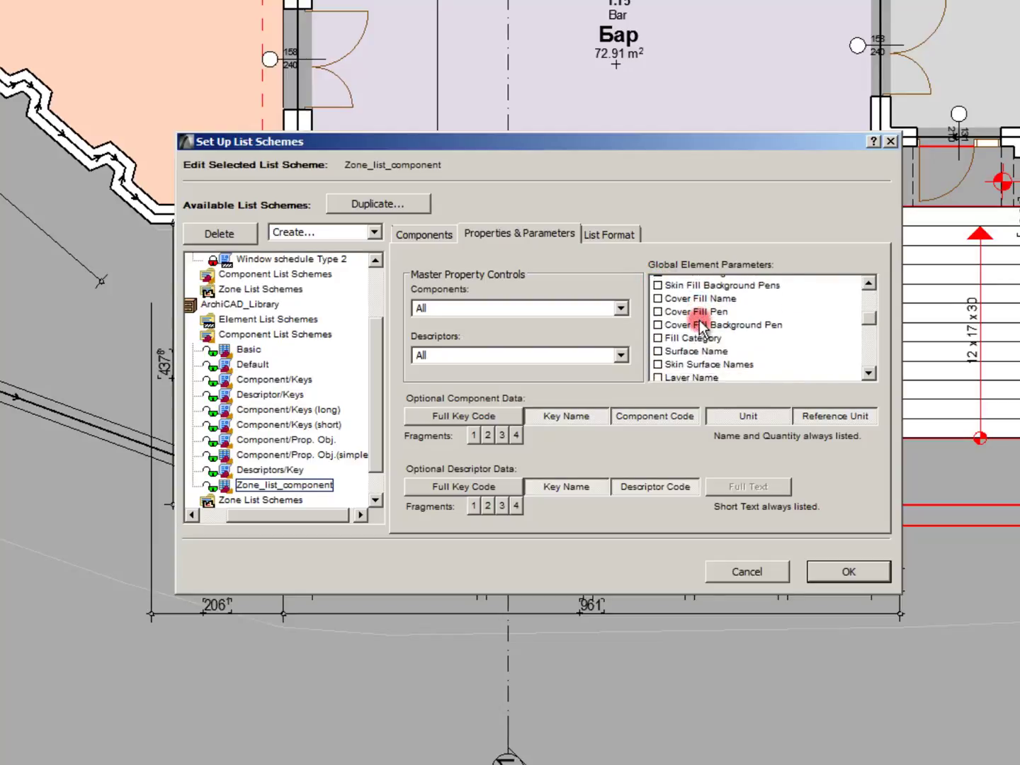
pyautogui.scroll(-3, 700, 330)
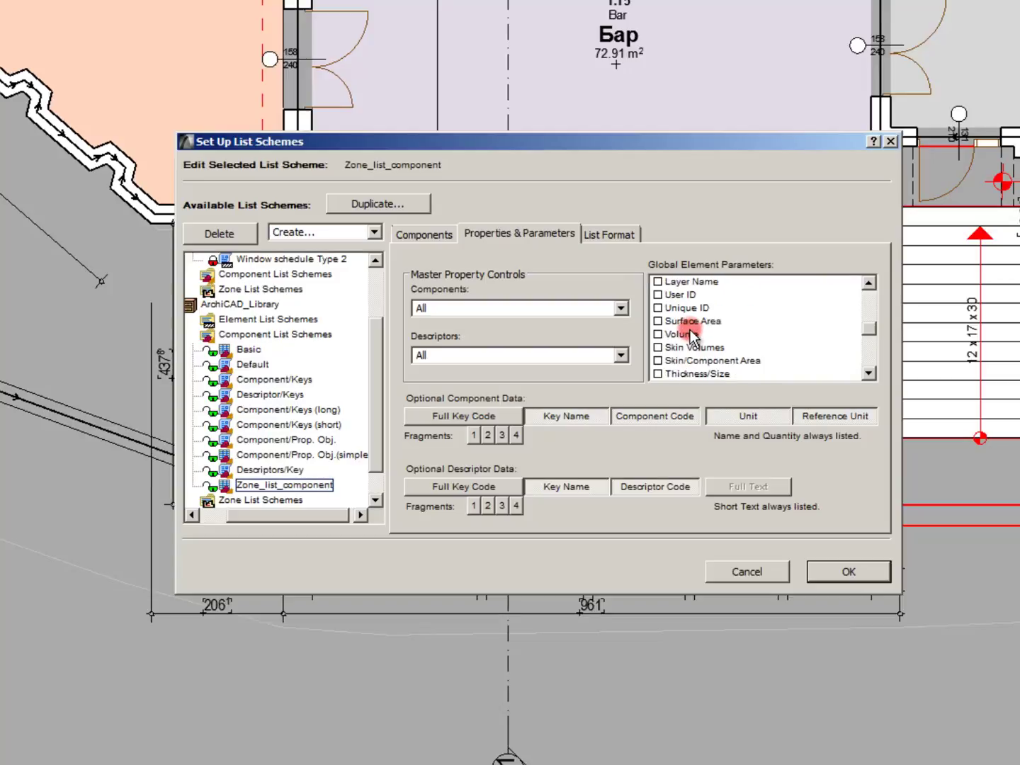
pyautogui.scroll(-1, 691, 336)
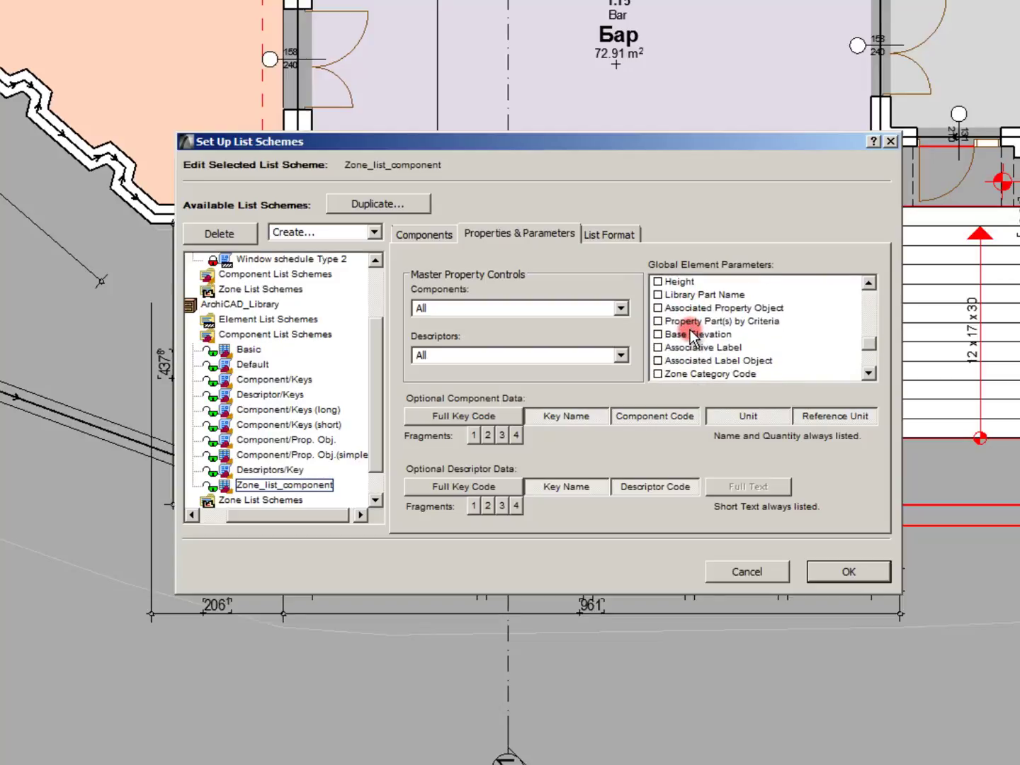
pyautogui.click(657, 374)
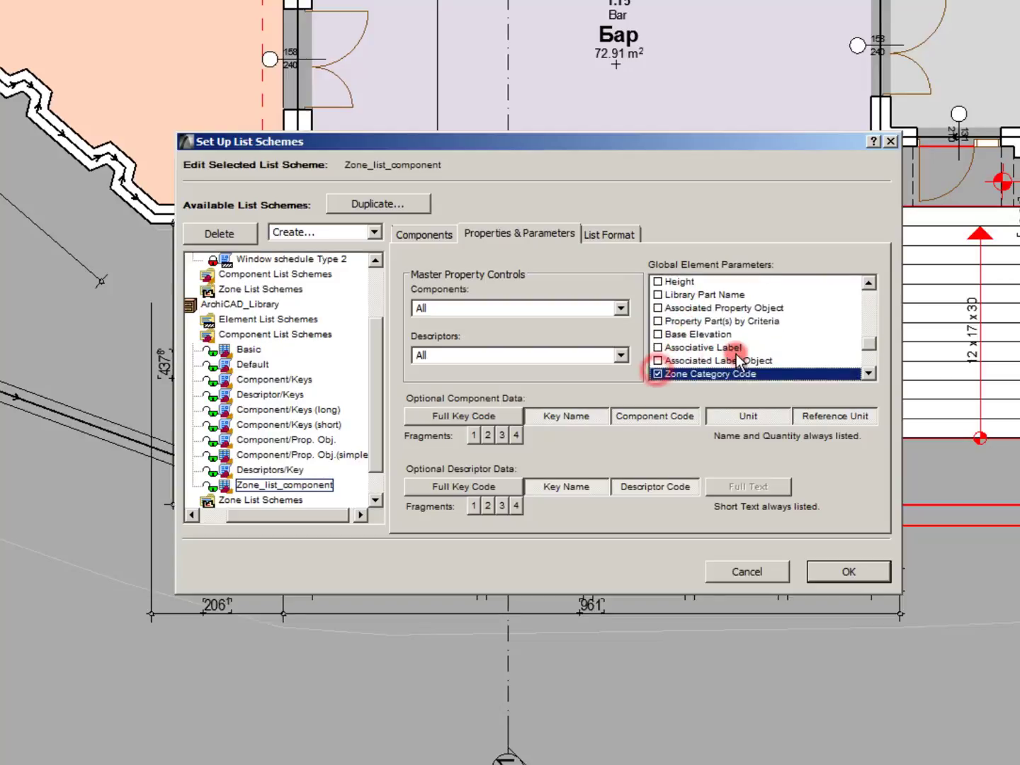
pyautogui.scroll(-1, 737, 353)
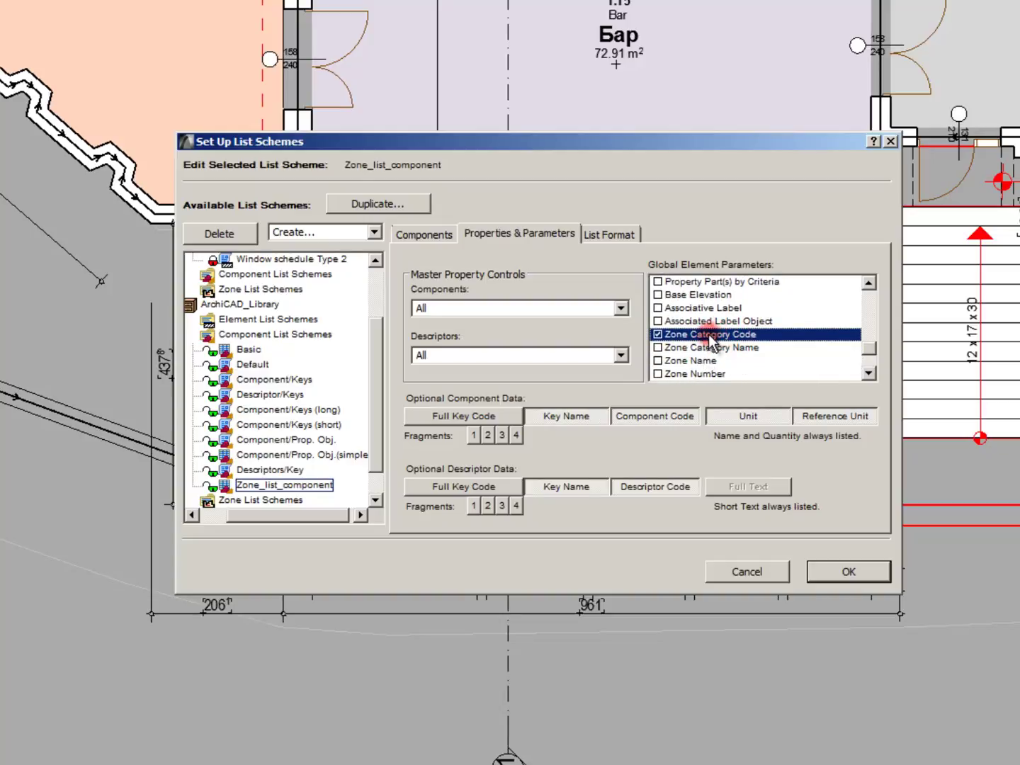
pyautogui.click(659, 335)
pyautogui.click(658, 347)
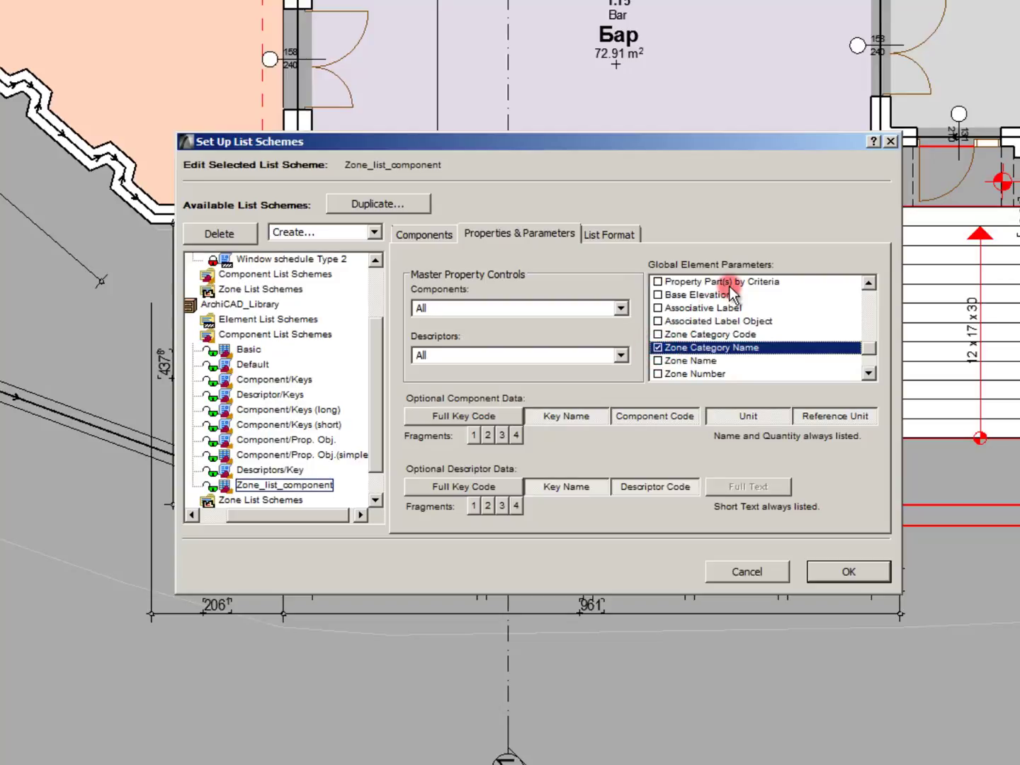
# Add the Zone Name, Zone Number, Split Zone Number 1 and Story Name parameters
pyautogui.scroll(-1, 726, 290)
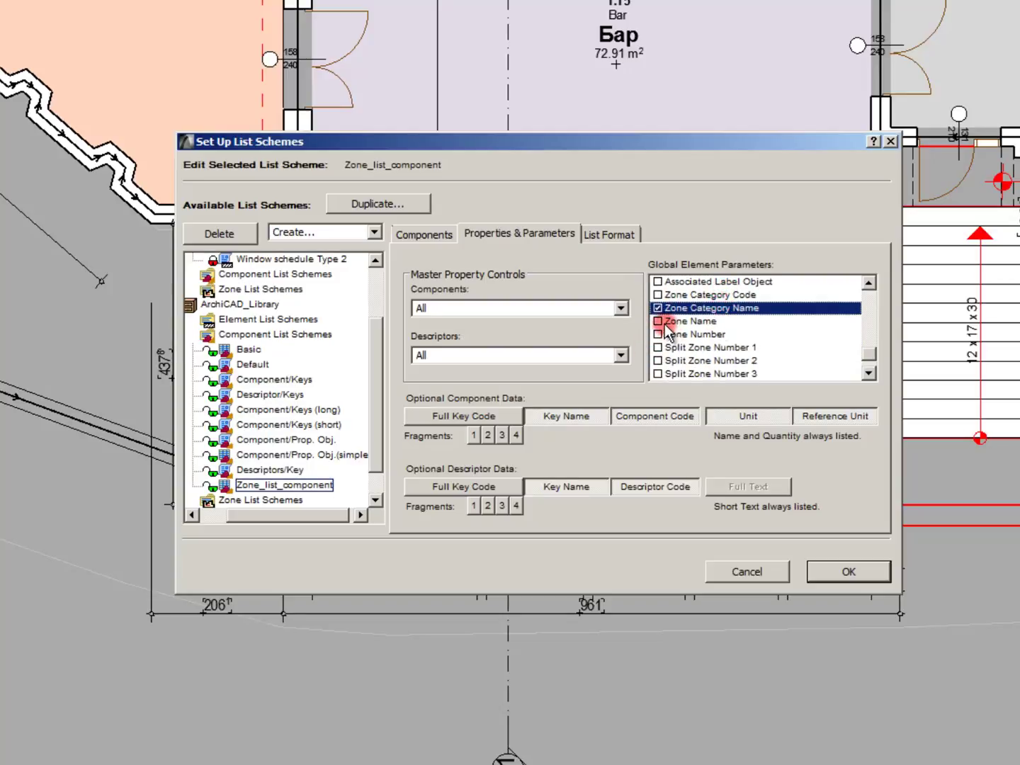
pyautogui.click(657, 322)
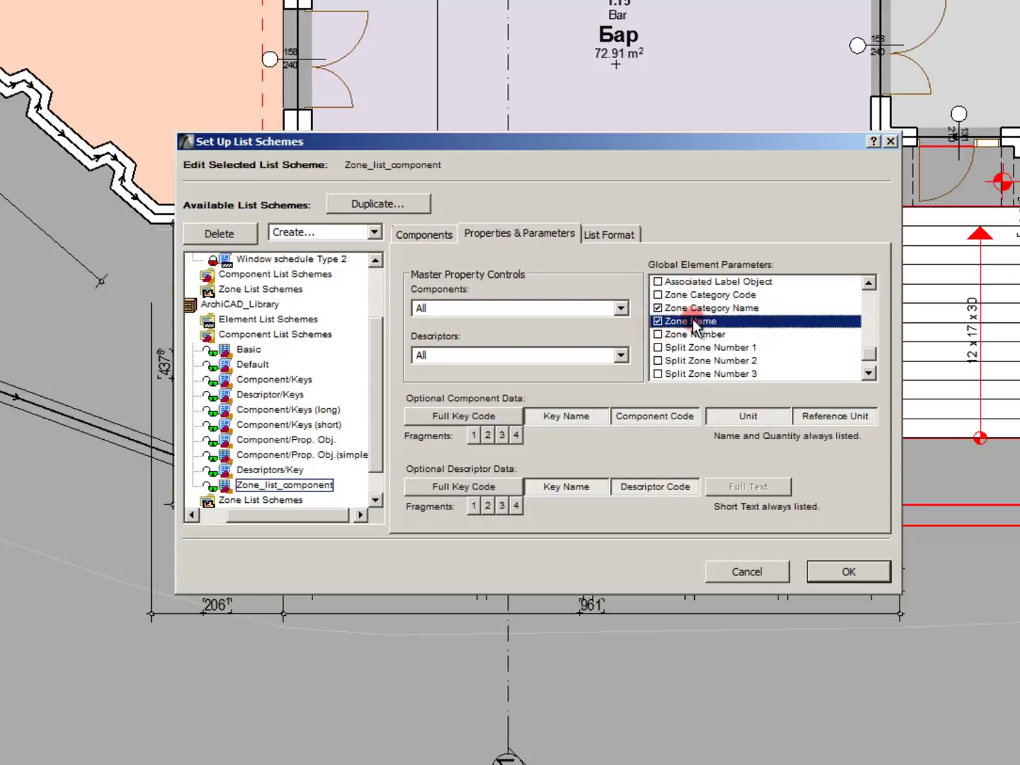
pyautogui.click(658, 335)
pyautogui.scroll(-1, 709, 317)
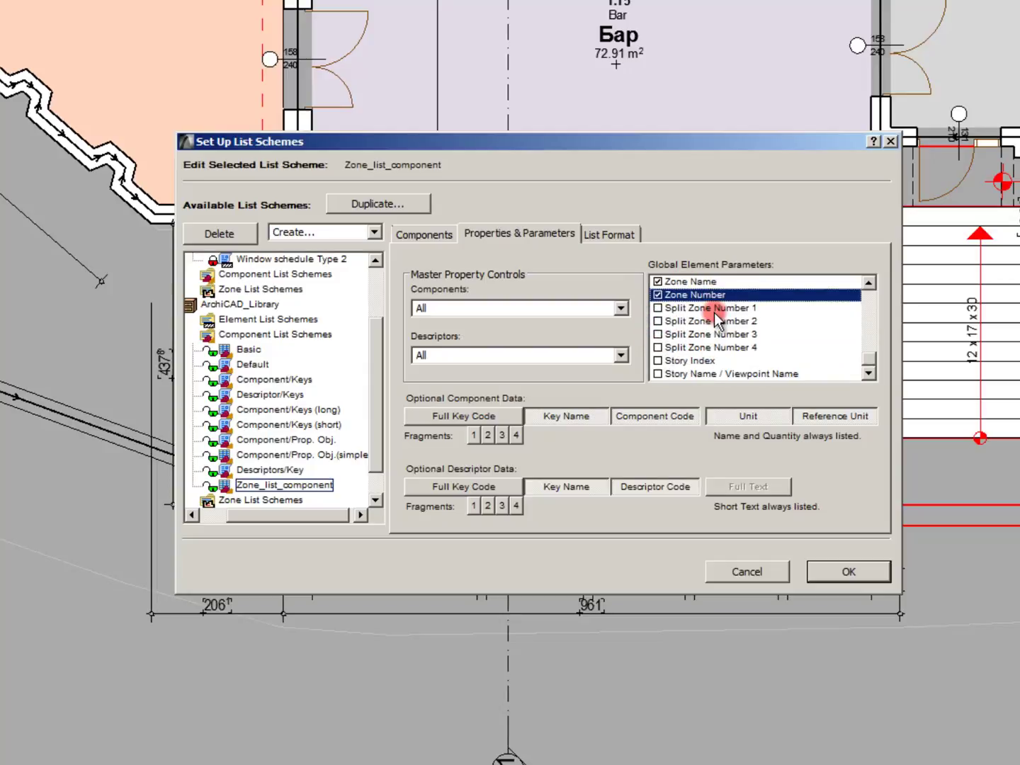
pyautogui.click(657, 308)
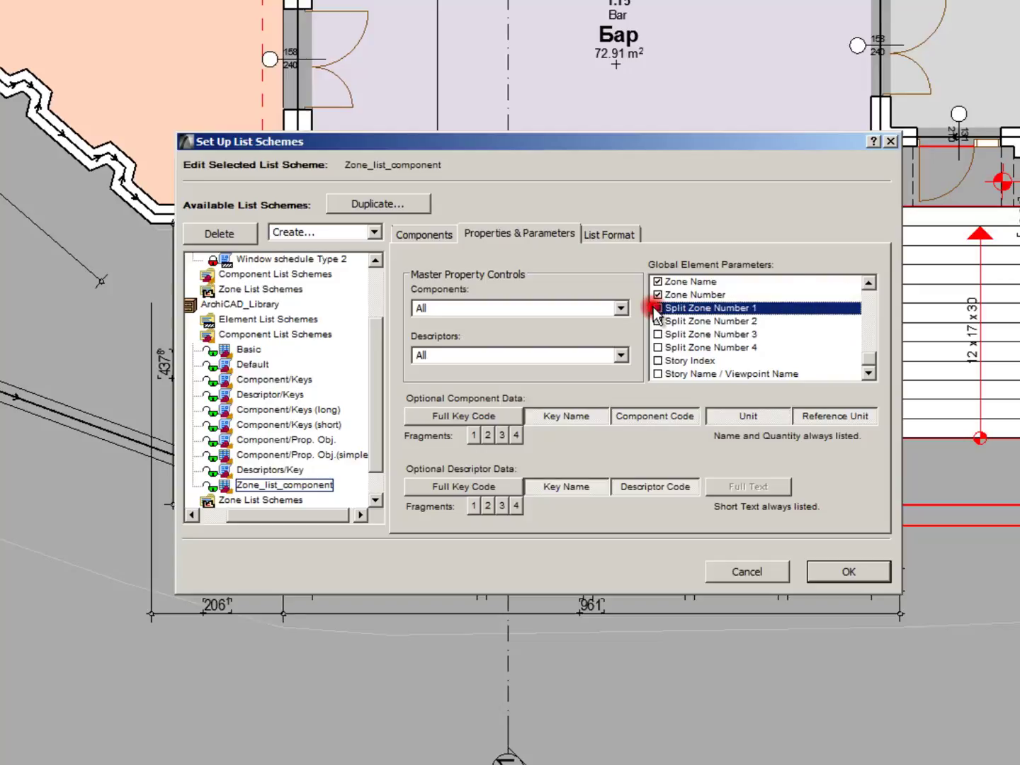
pyautogui.click(699, 336)
pyautogui.scroll(2, 699, 335)
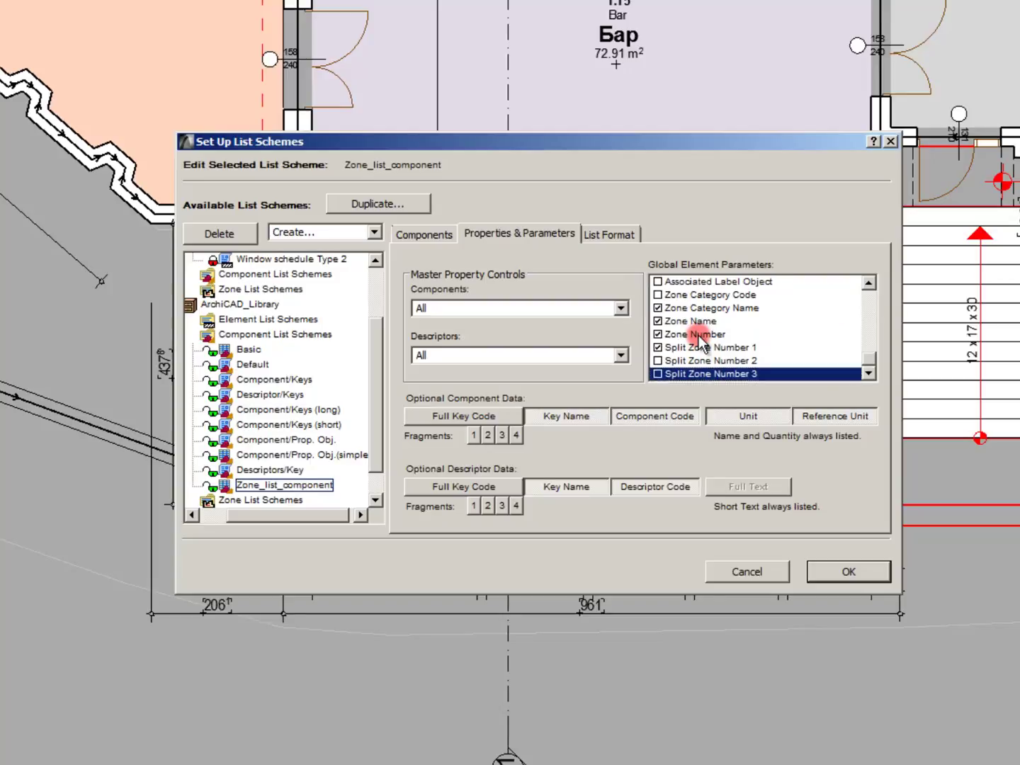
pyautogui.scroll(-2, 699, 336)
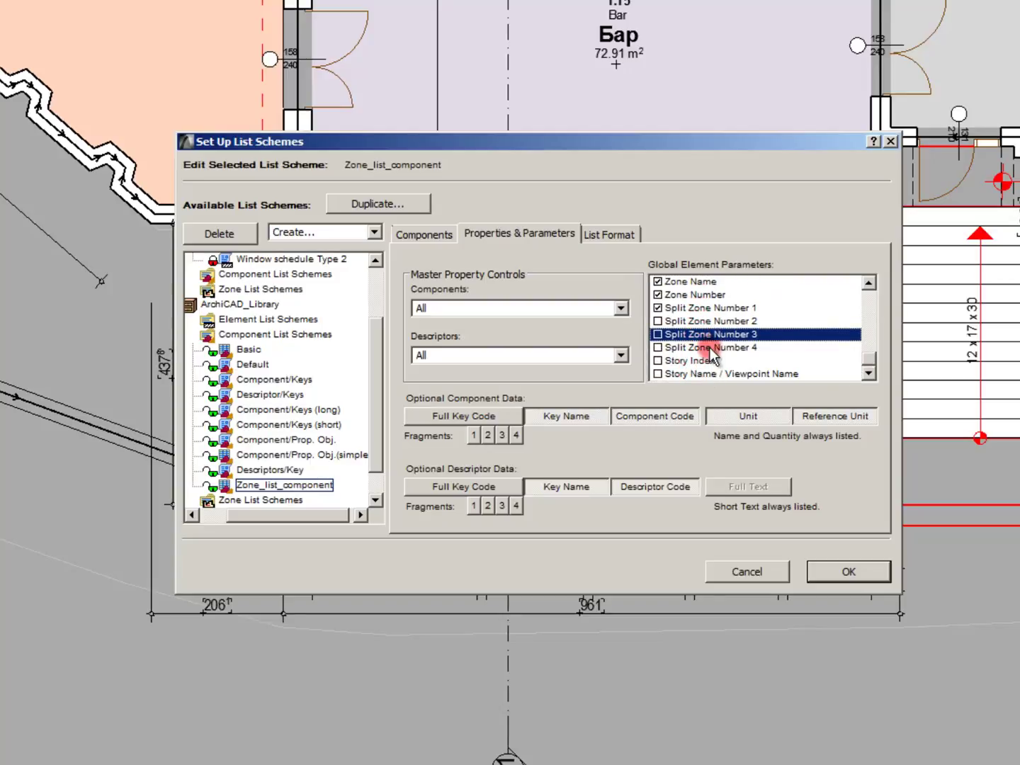
pyautogui.click(659, 373)
pyautogui.scroll(1, 697, 353)
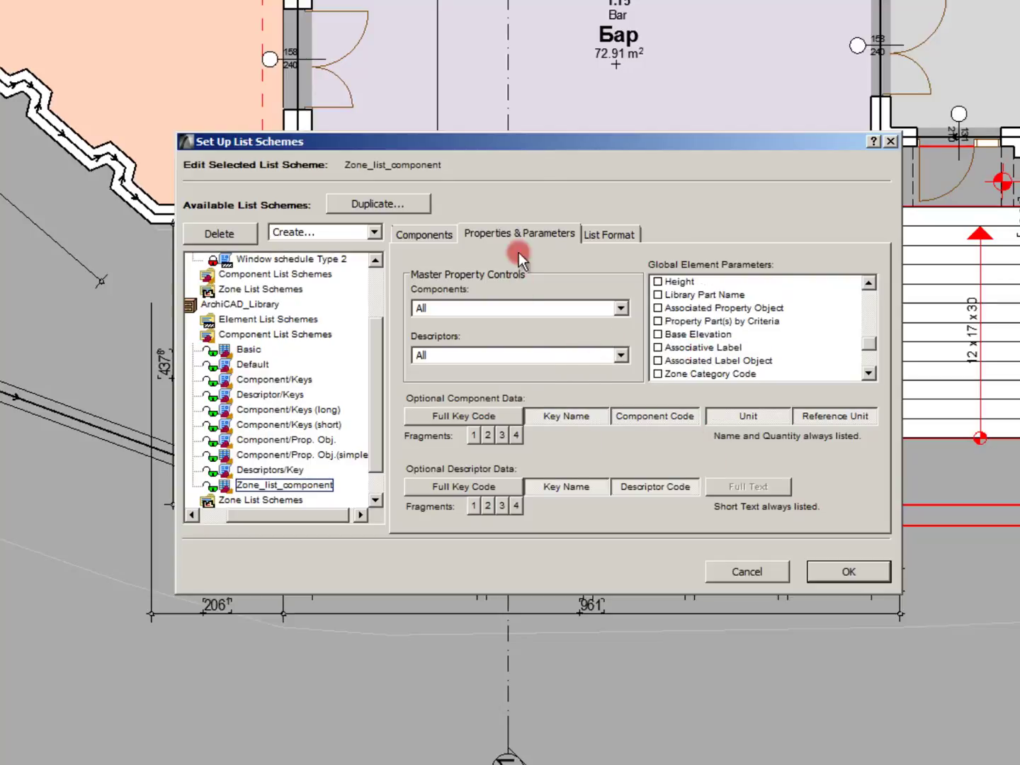
pyautogui.click(608, 232)
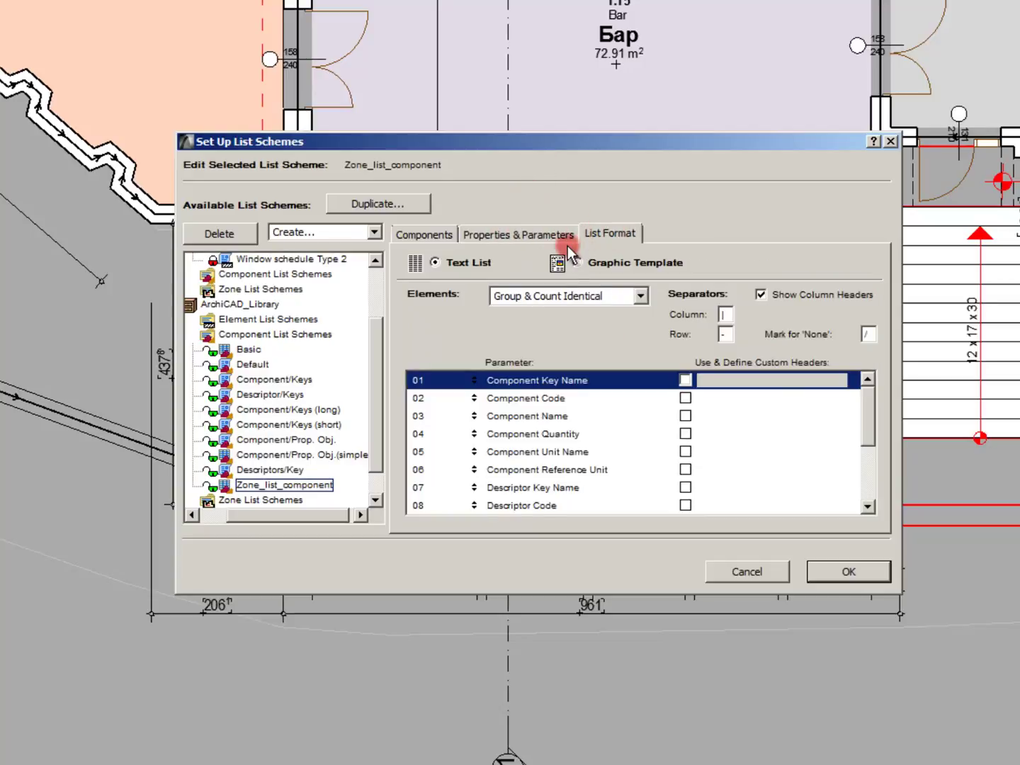
pyautogui.click(588, 401)
pyautogui.scroll(-3, 587, 402)
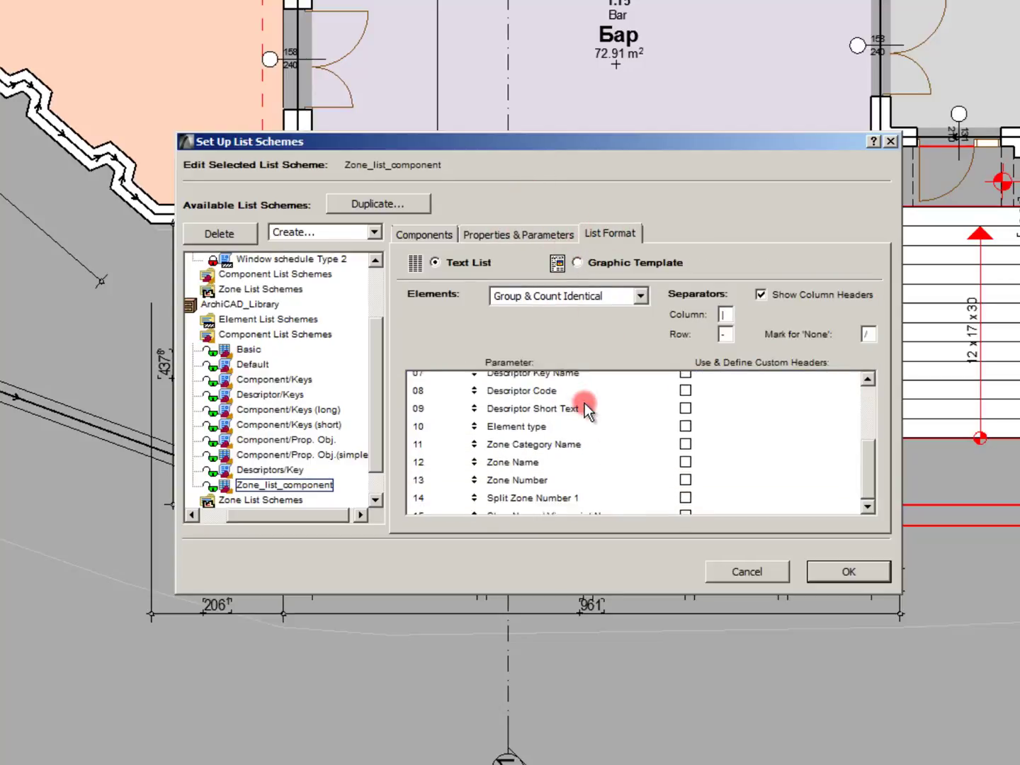
pyautogui.scroll(3, 585, 409)
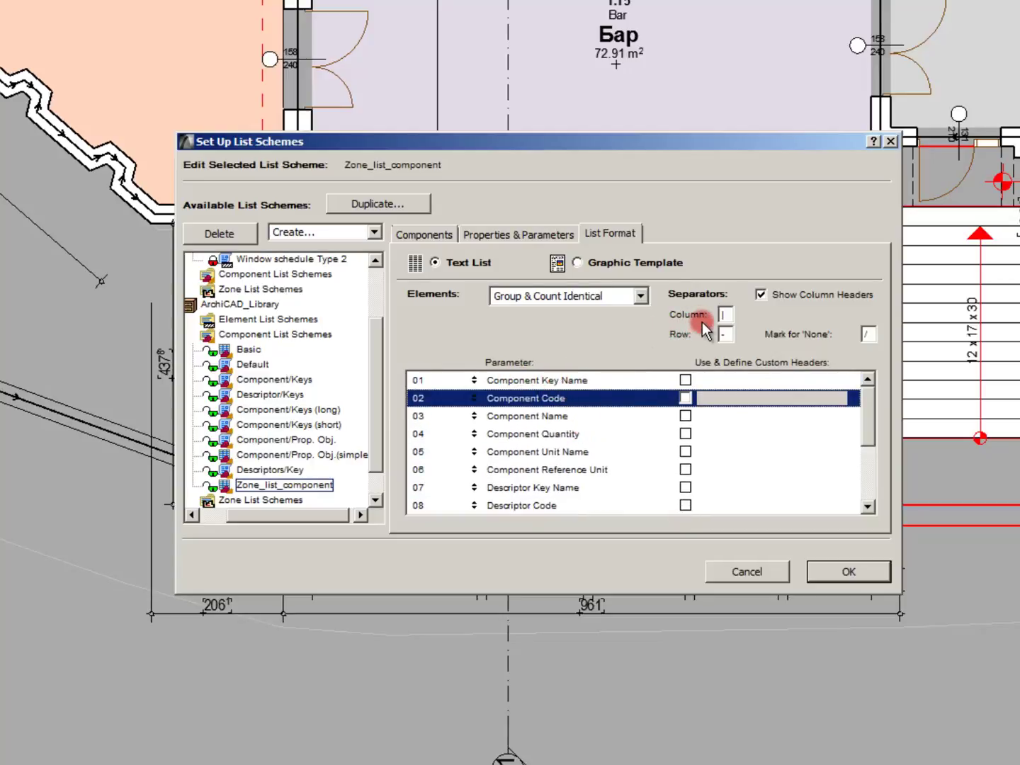
pyautogui.click(606, 294)
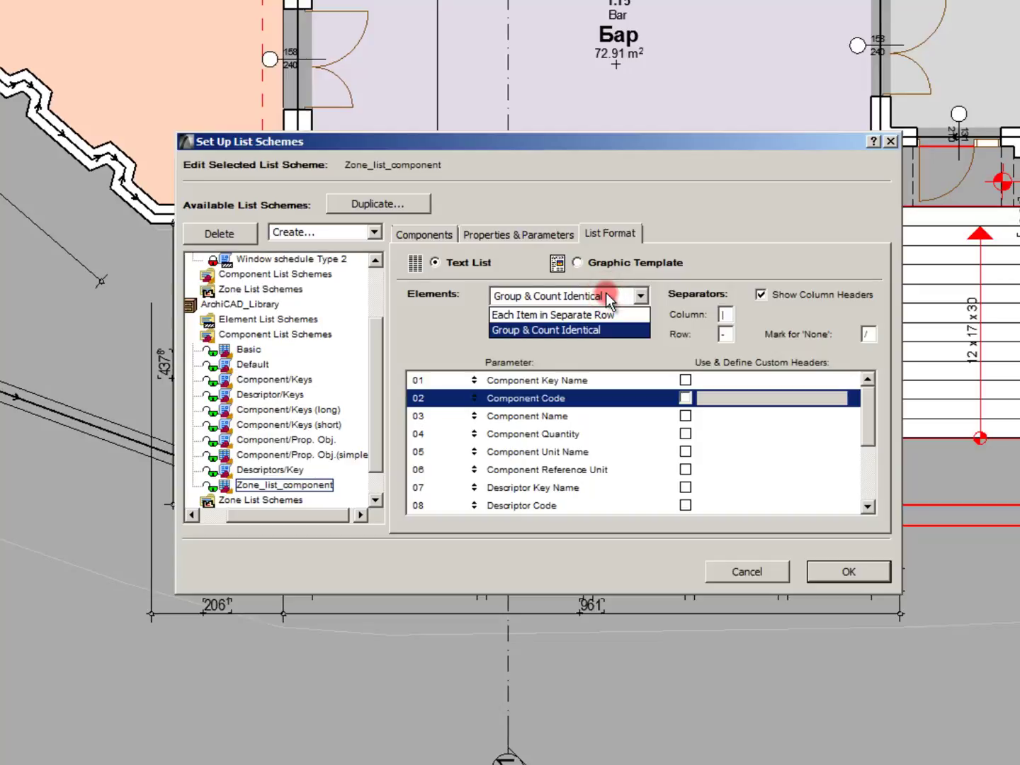
pyautogui.click(607, 297)
pyautogui.click(607, 263)
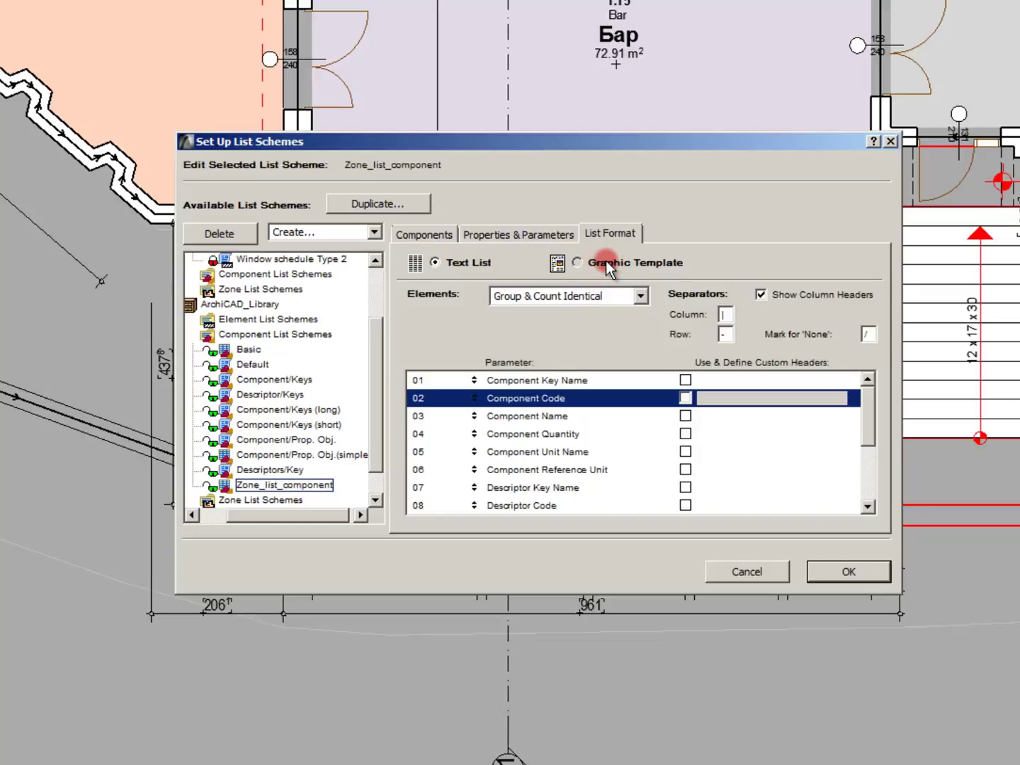
# Switch Zone_list_component to the Component Template.txt graphic template and review the parameter rows
pyautogui.click(606, 261)
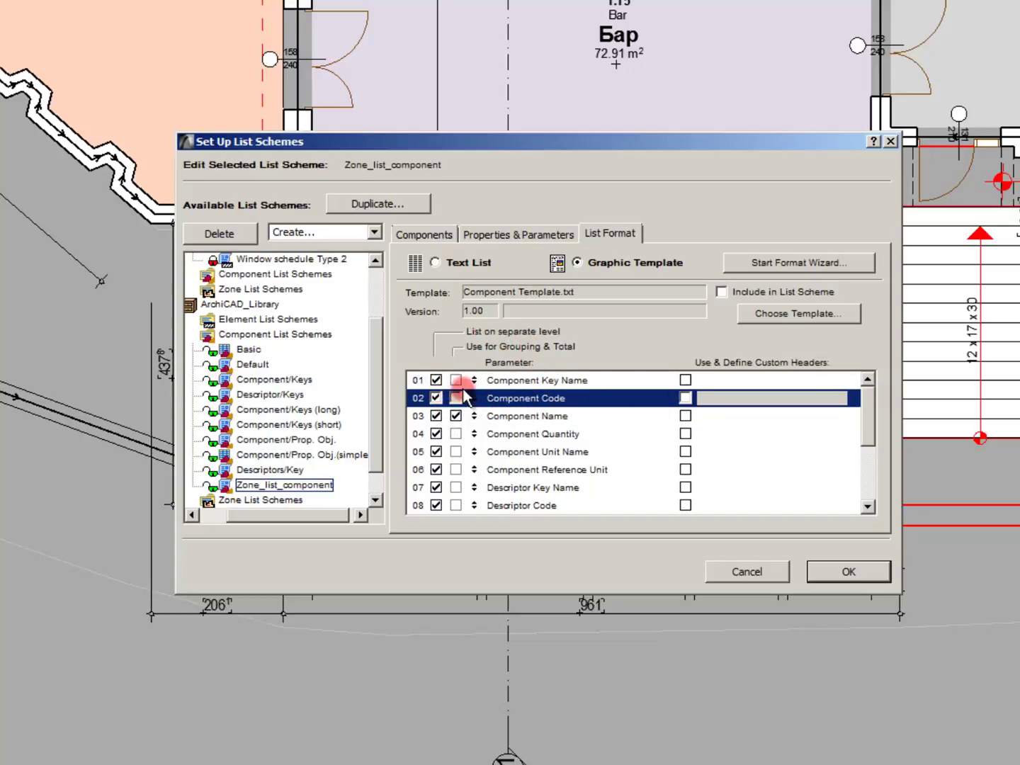
pyautogui.scroll(-3, 560, 396)
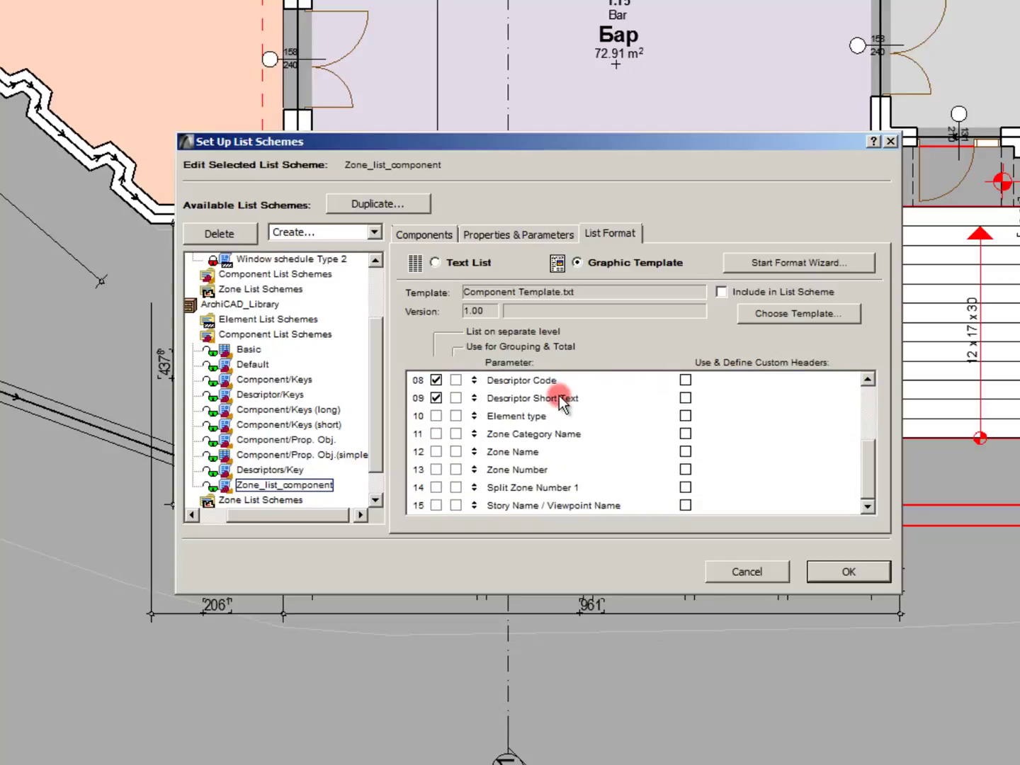
pyautogui.click(535, 434)
pyautogui.click(541, 417)
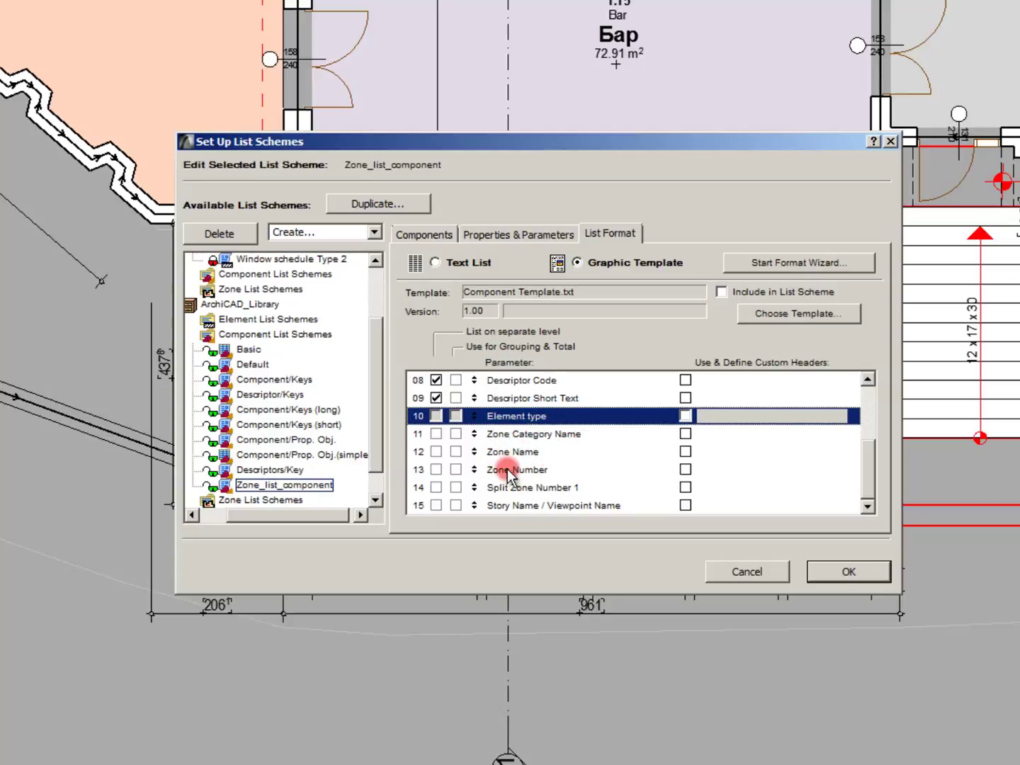
pyautogui.click(526, 488)
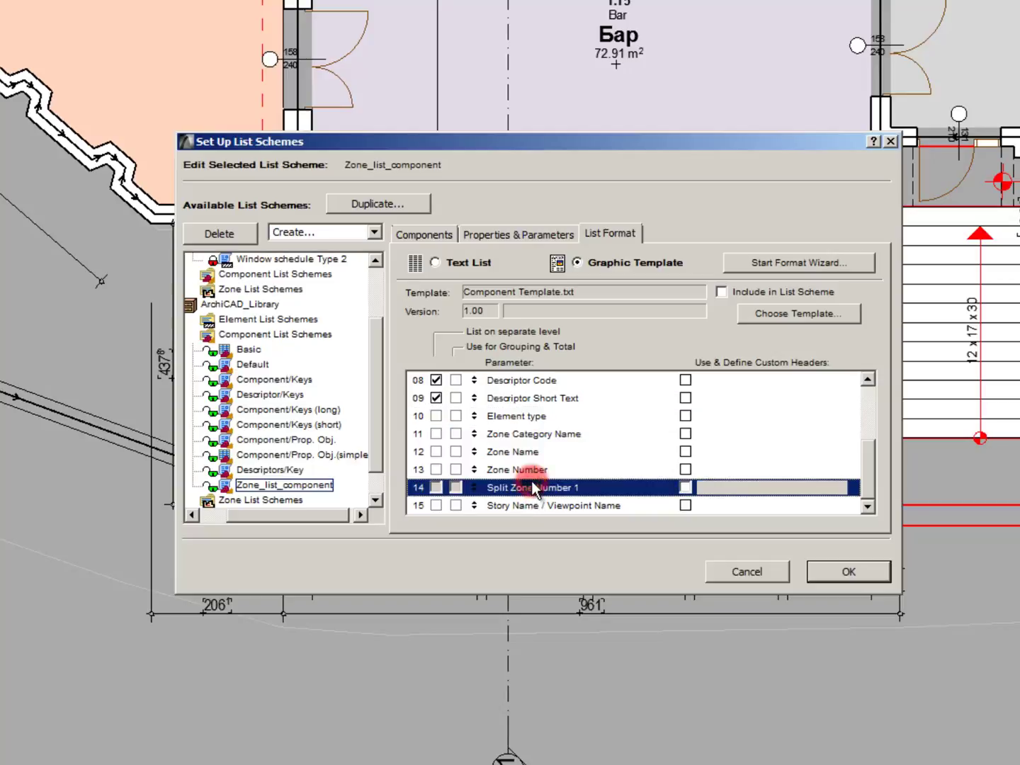
pyautogui.scroll(2, 527, 425)
pyautogui.scroll(1, 539, 457)
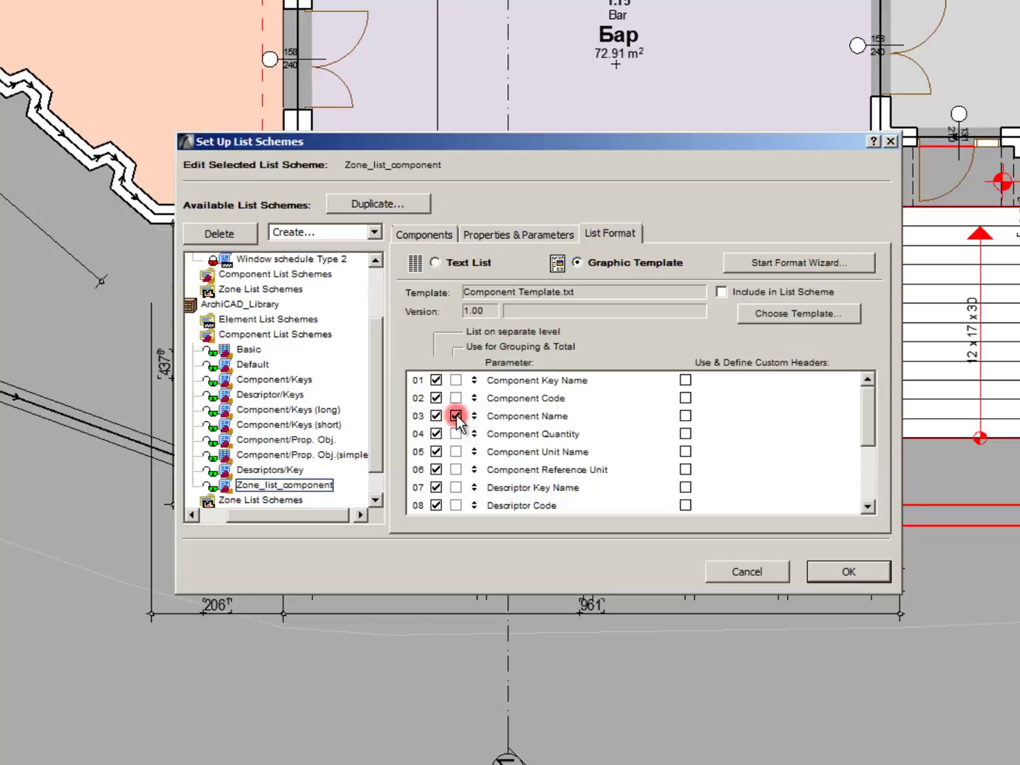
pyautogui.scroll(-2, 471, 407)
pyautogui.scroll(2, 488, 414)
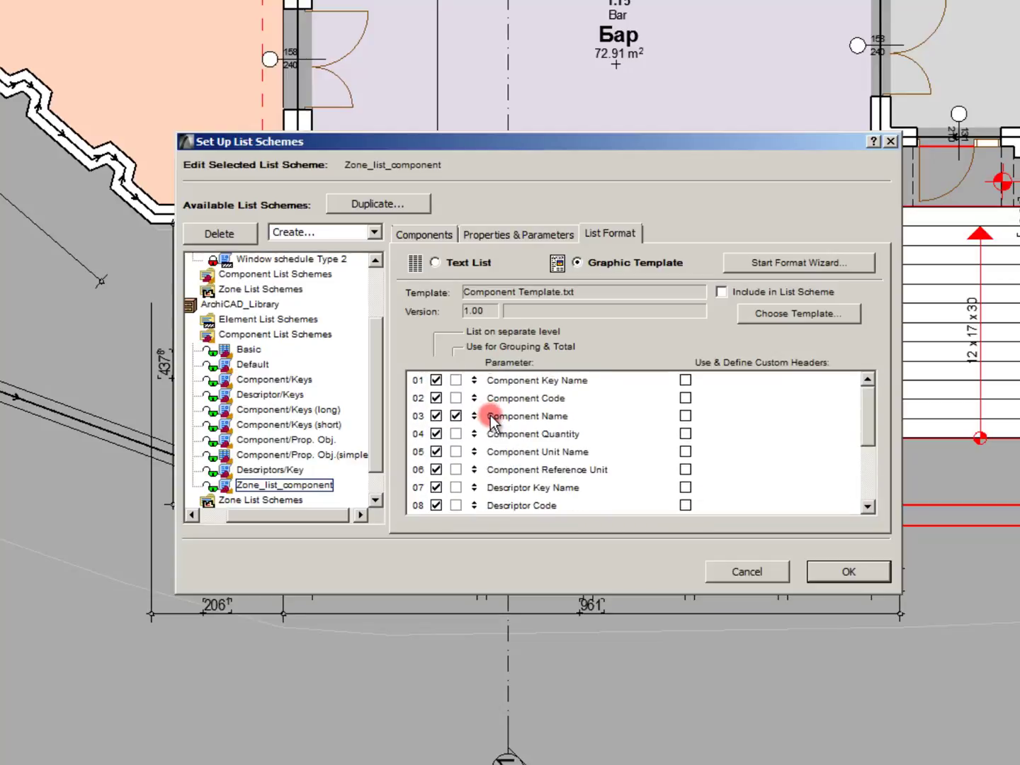
# Clear the checks from Component Name, Quantity, Unit Name, Reference Unit, Descriptor Key Name and Descriptor Code
pyautogui.click(455, 419)
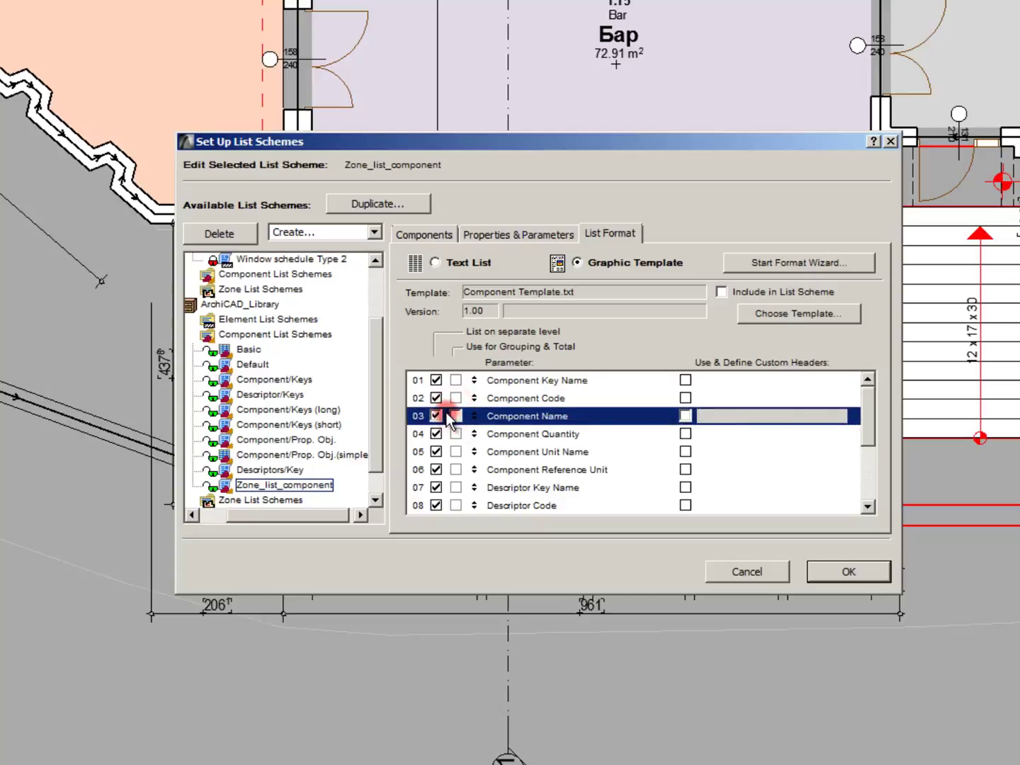
pyautogui.click(437, 417)
pyautogui.click(578, 431)
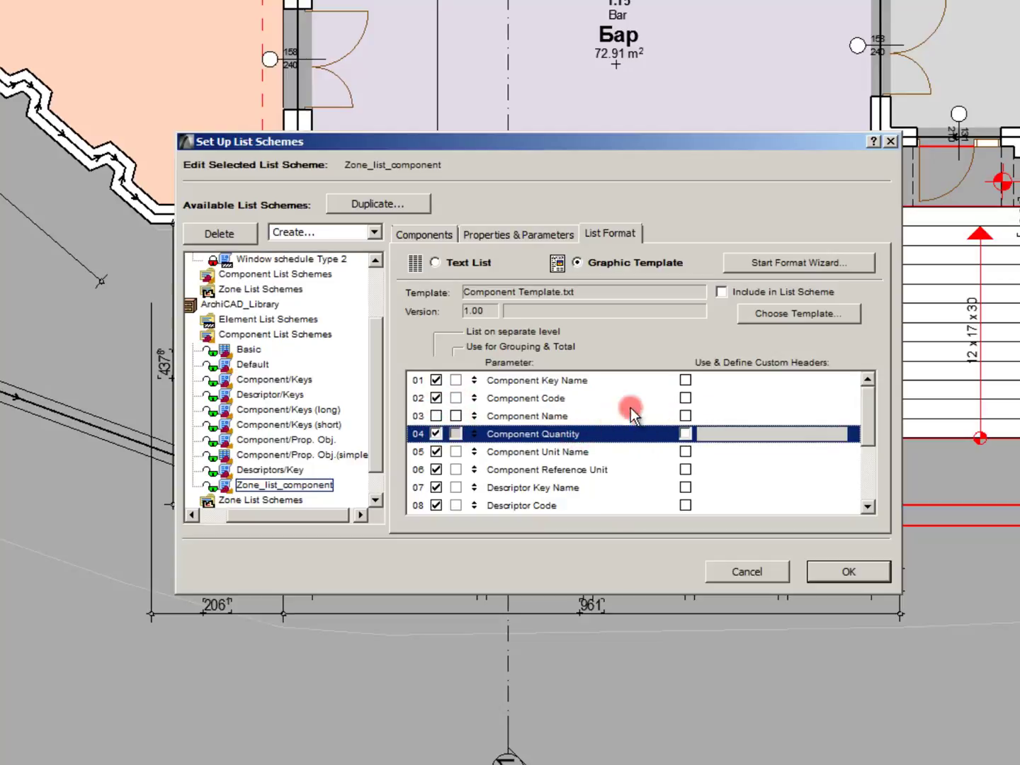
pyautogui.click(436, 434)
pyautogui.click(437, 451)
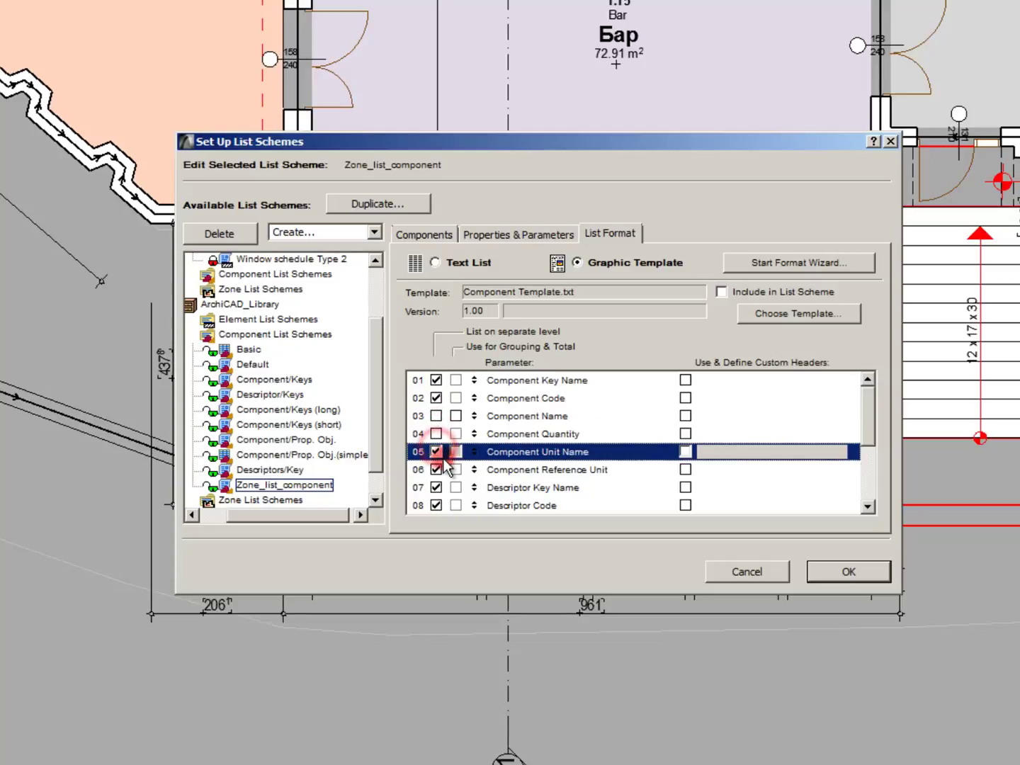
pyautogui.click(437, 469)
pyautogui.click(437, 486)
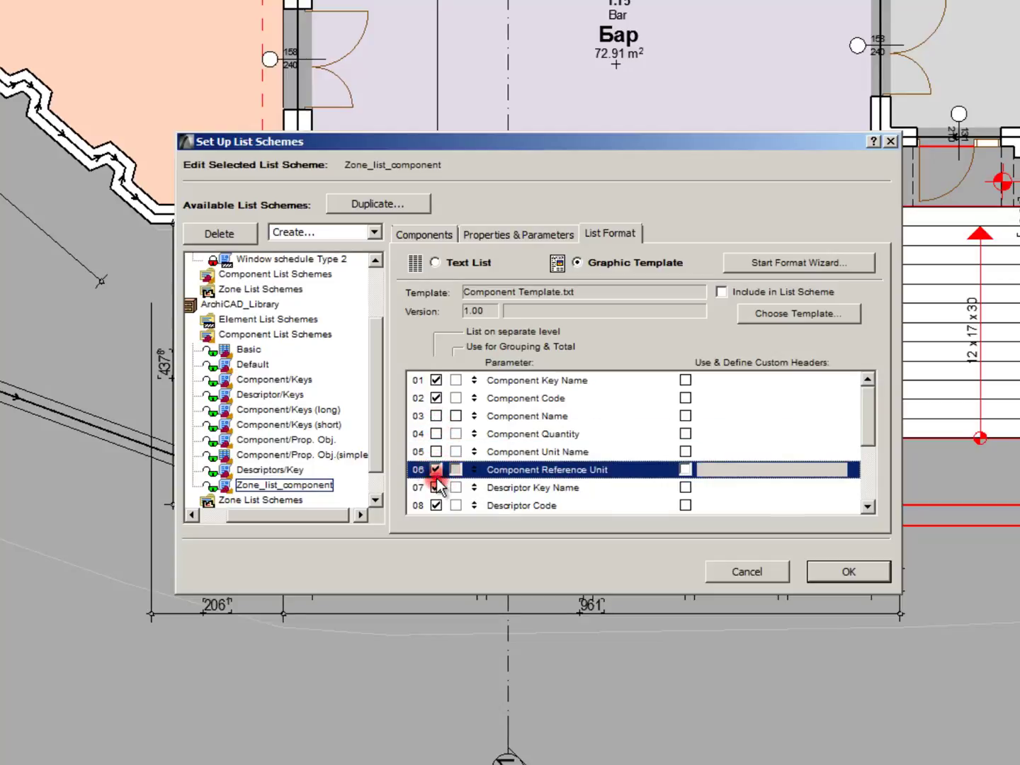
pyautogui.click(435, 473)
pyautogui.click(435, 488)
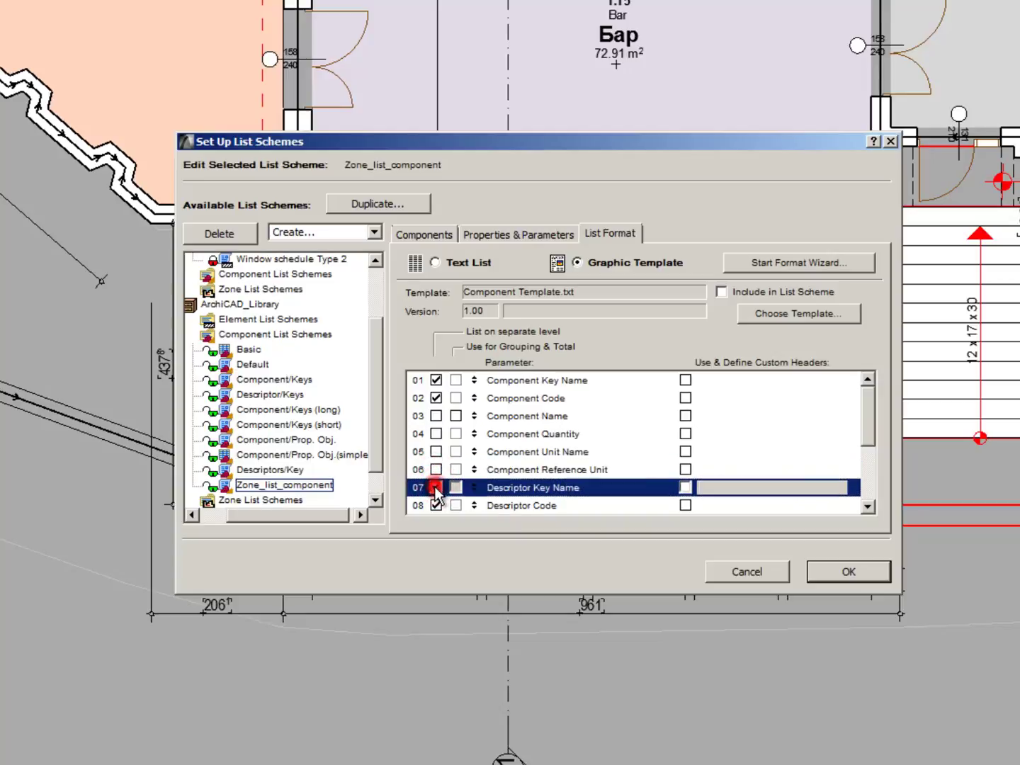
pyautogui.click(440, 500)
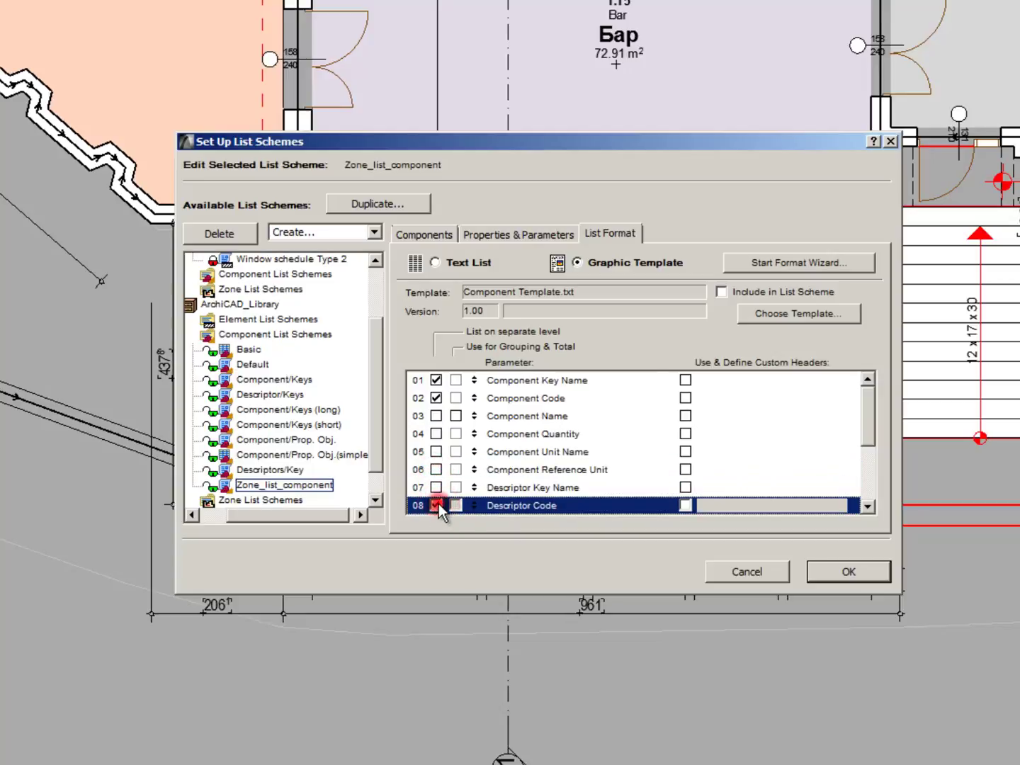
# Clear the remaining checks from Descriptor Short Text, Component Code and Component Key Name
pyautogui.click(489, 451)
pyautogui.scroll(-3, 476, 439)
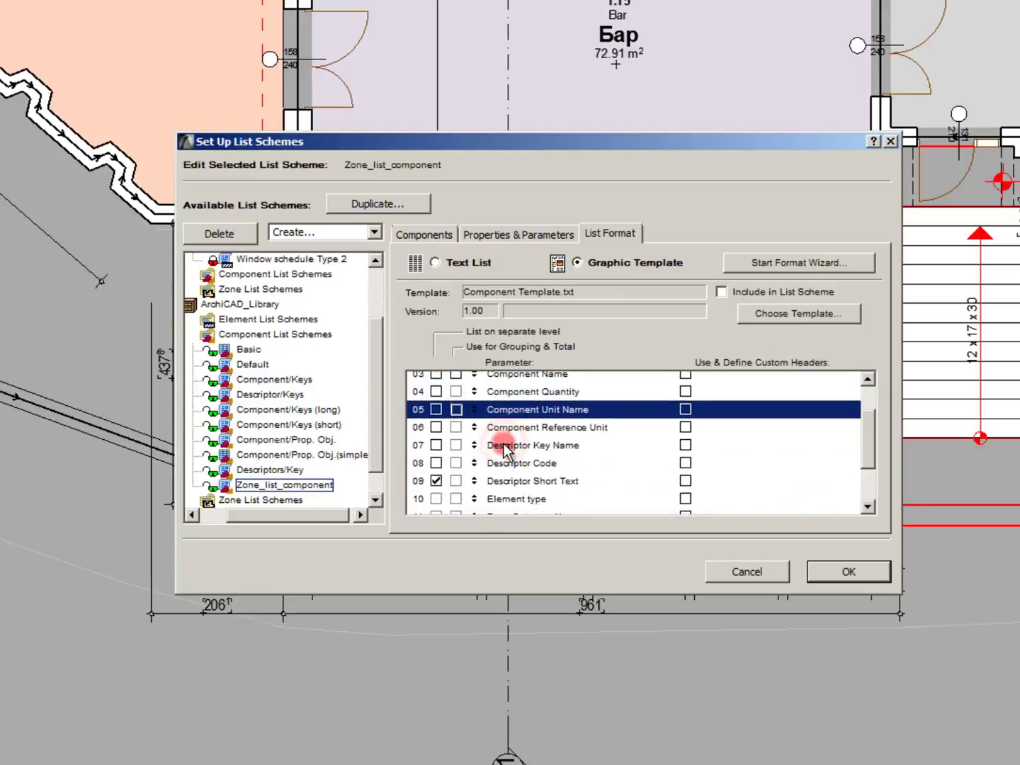
pyautogui.click(436, 416)
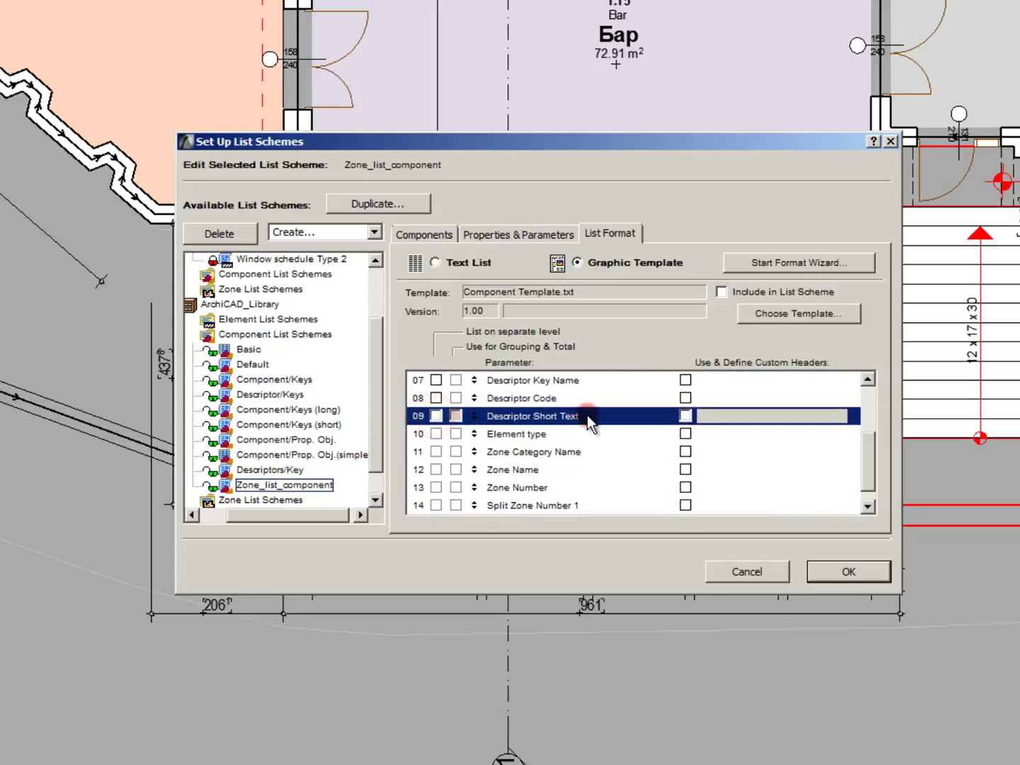
pyautogui.scroll(2, 496, 419)
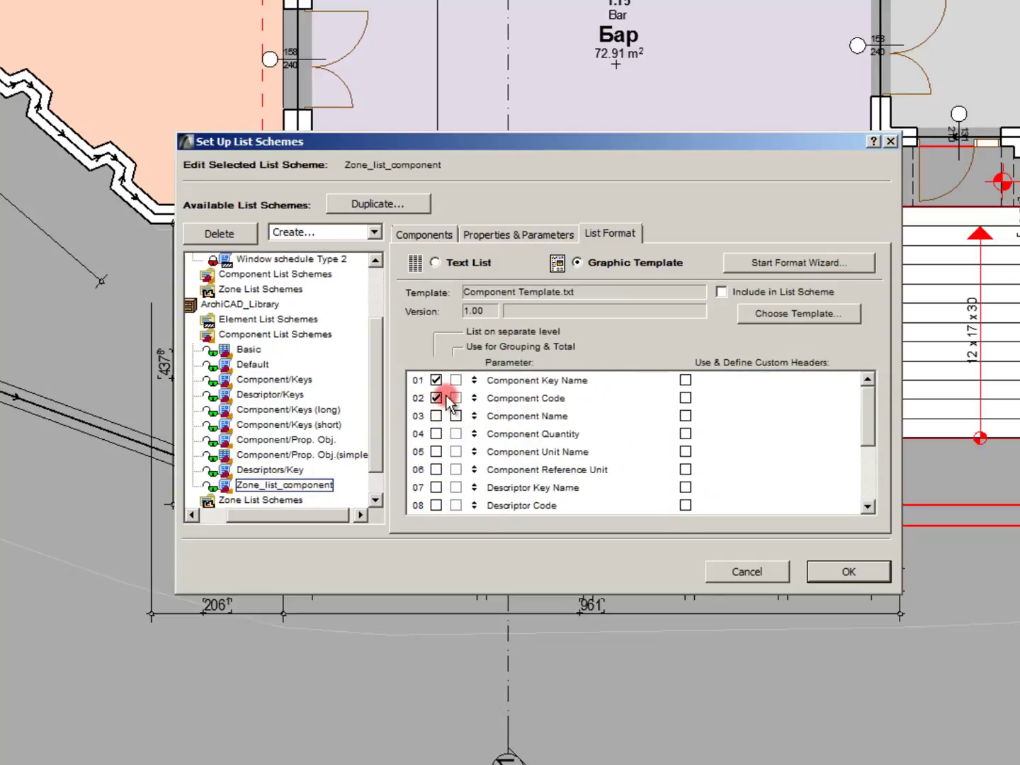
pyautogui.click(438, 399)
pyautogui.click(437, 380)
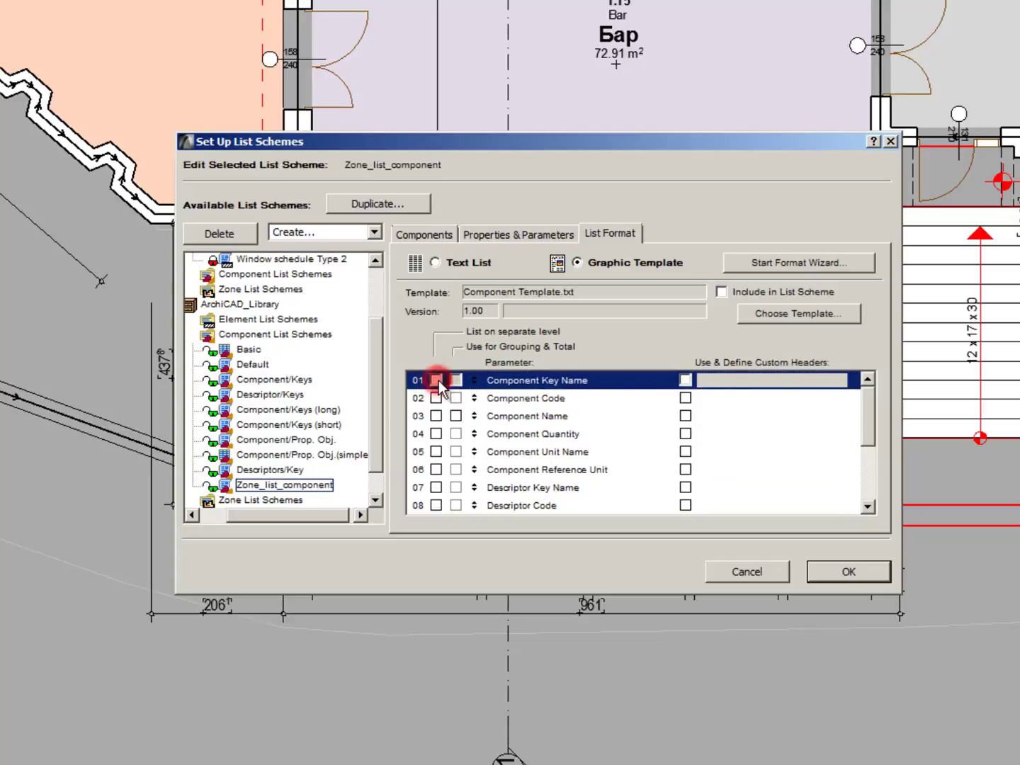
pyautogui.click(531, 418)
pyautogui.scroll(-3, 530, 418)
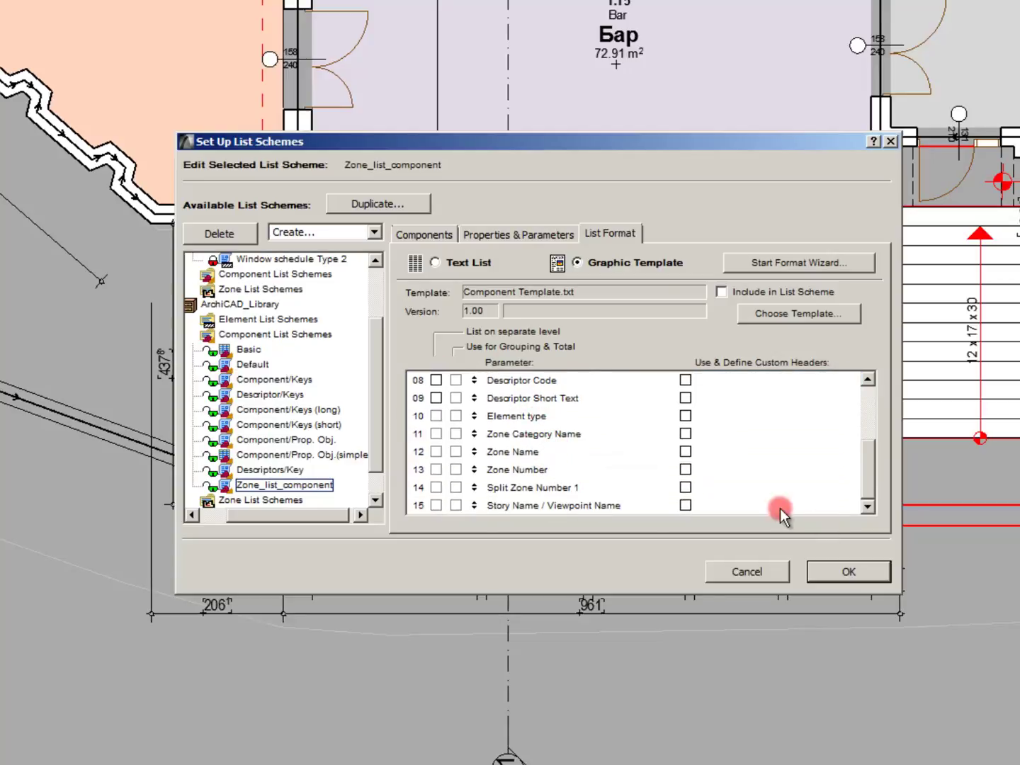
# Enable custom headers for Zone Number, Zone Name, Split Zone Number 1 and Story Name / Viewpoint Name
pyautogui.click(457, 469)
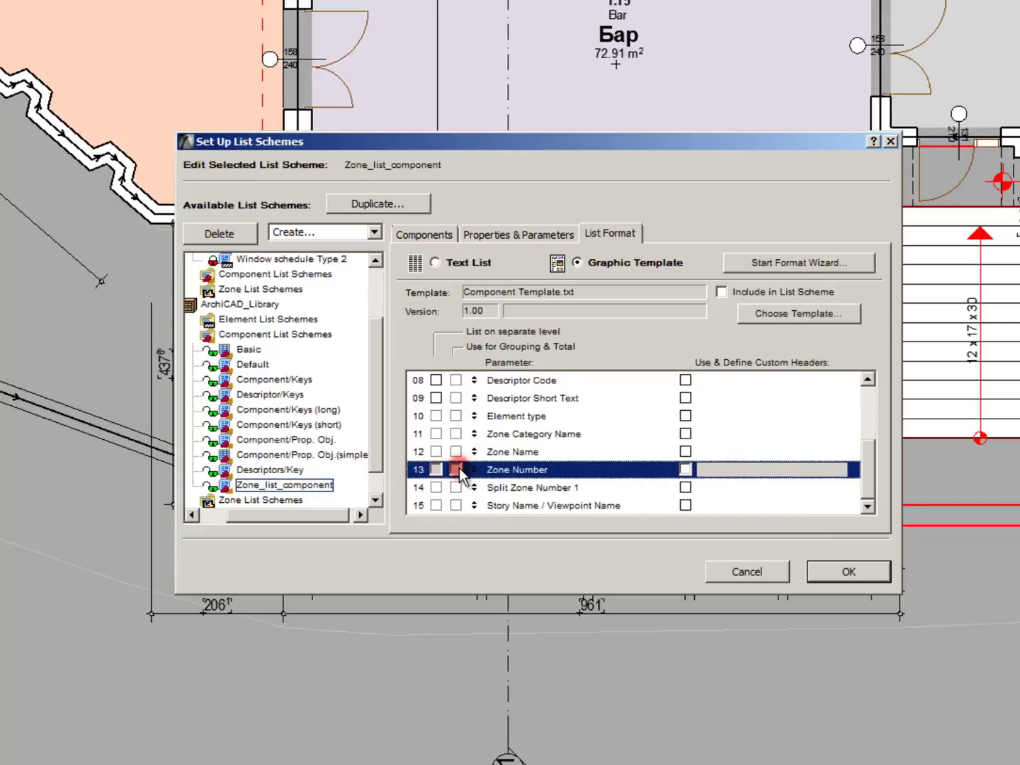
pyautogui.click(685, 469)
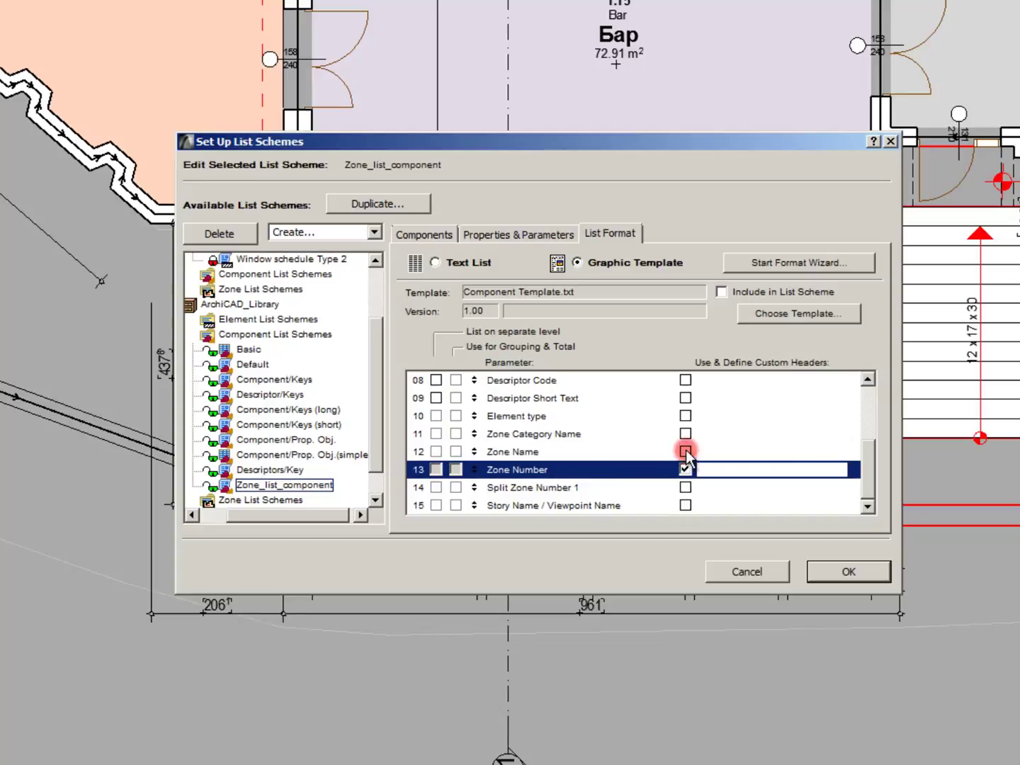
pyautogui.click(685, 451)
pyautogui.click(685, 451)
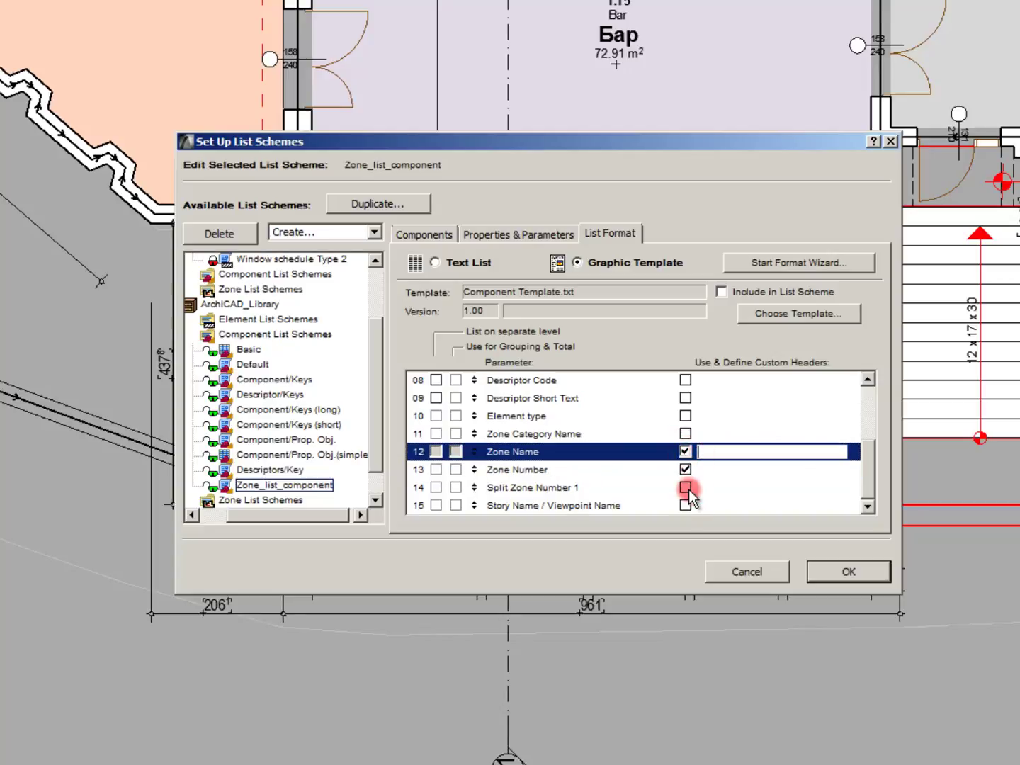
pyautogui.click(686, 488)
pyautogui.click(686, 488)
pyautogui.click(688, 505)
pyautogui.click(688, 506)
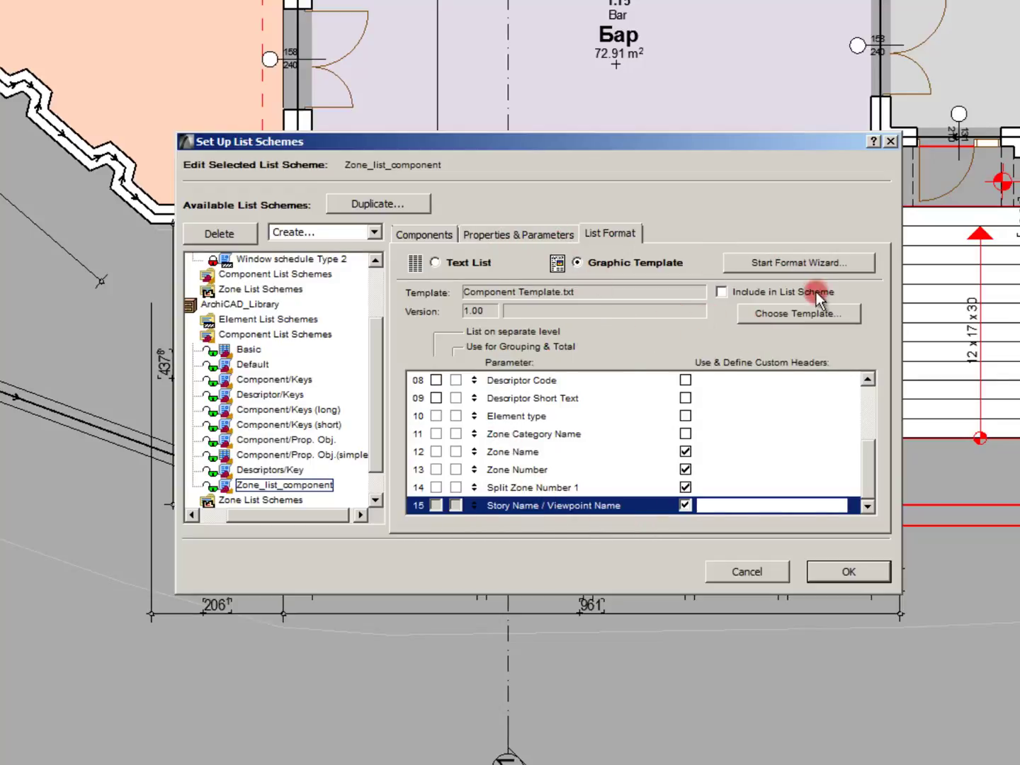
pyautogui.click(273, 485)
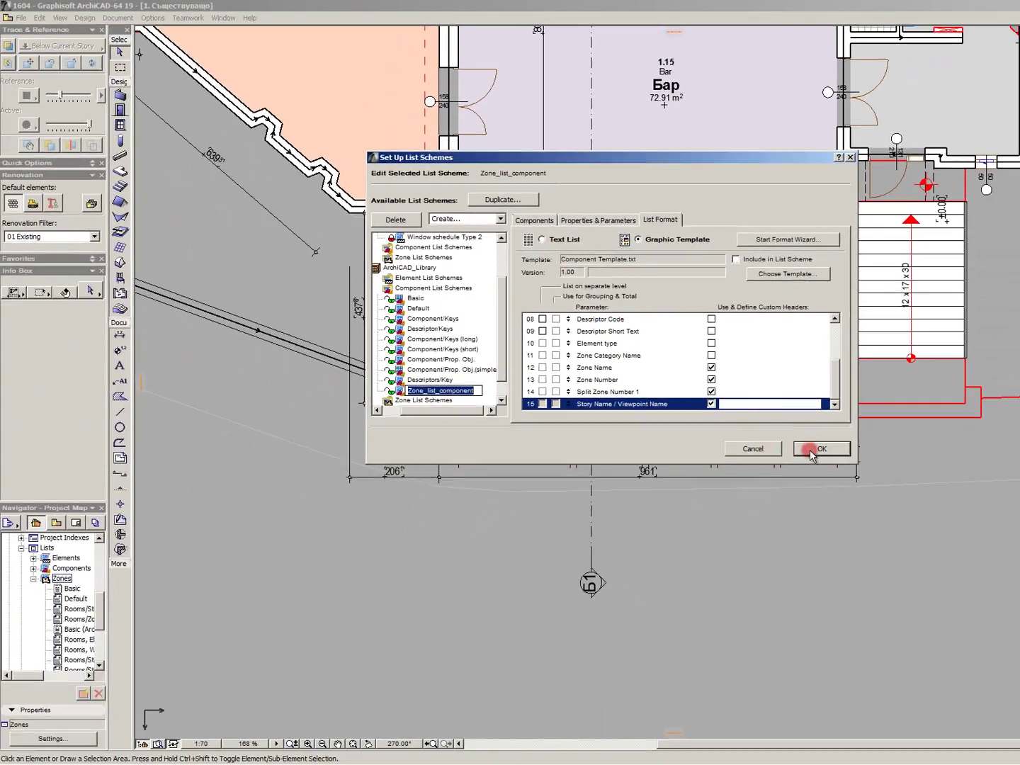
# Accept the list scheme settings and look through the Default, Rooms/Stories and Basic (velux_65) zone lists
pyautogui.click(812, 453)
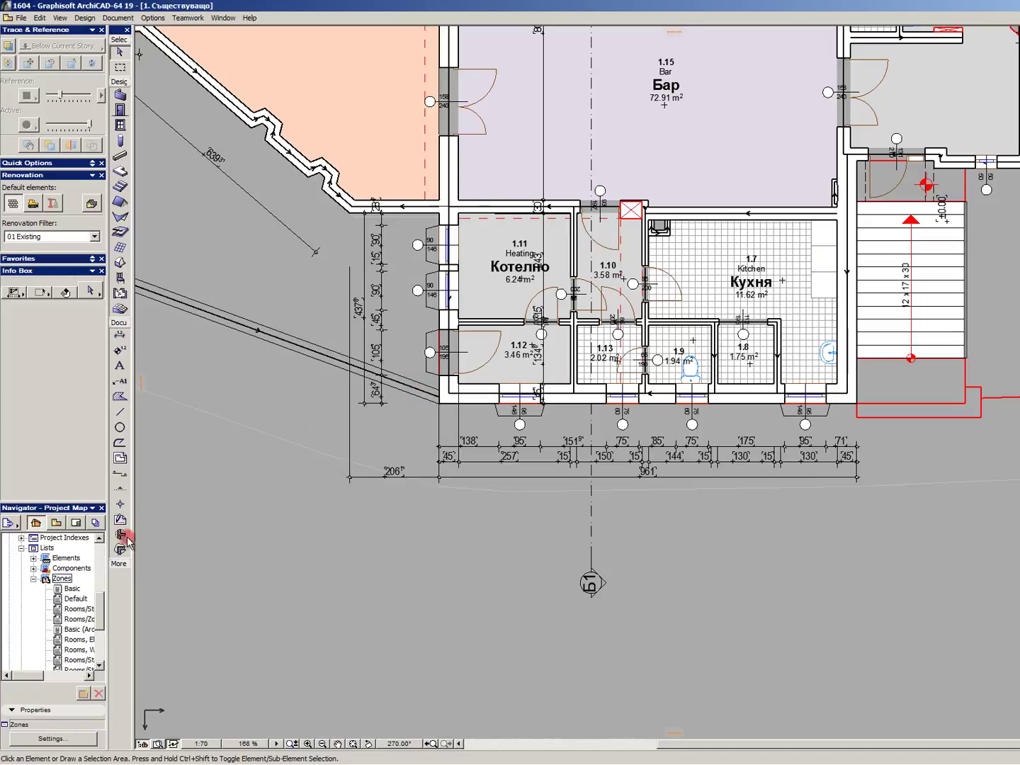
pyautogui.click(83, 598)
pyautogui.scroll(-3, 80, 616)
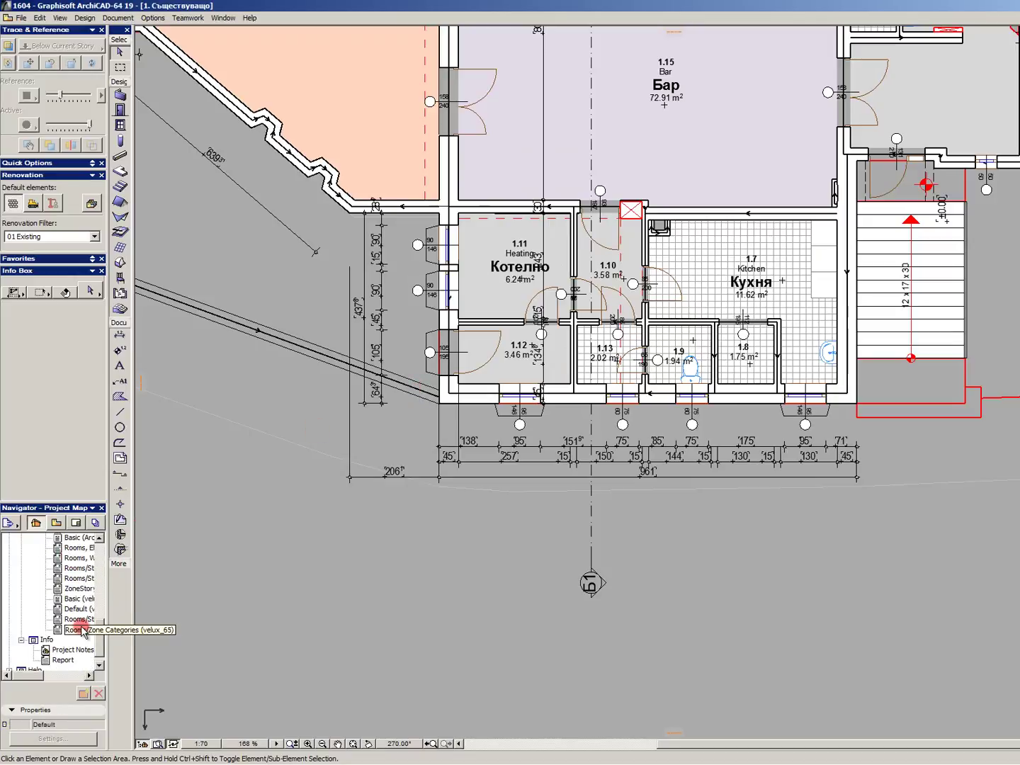
pyautogui.click(75, 619)
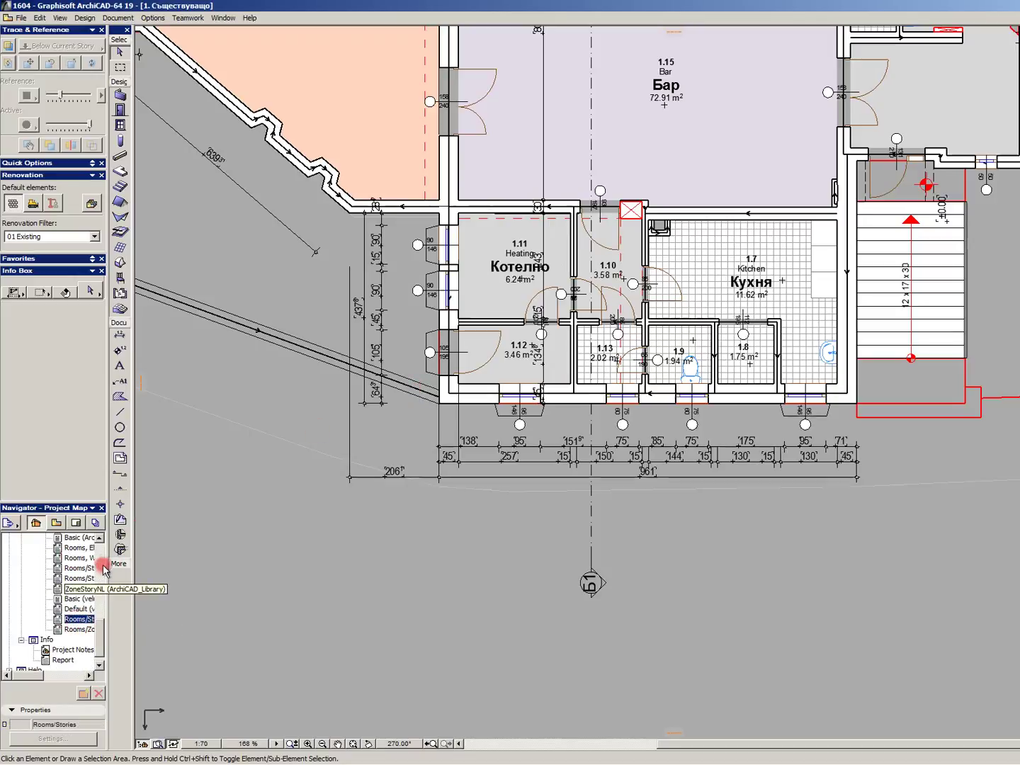
pyautogui.moveTo(107, 576); pyautogui.dragTo(144, 577)
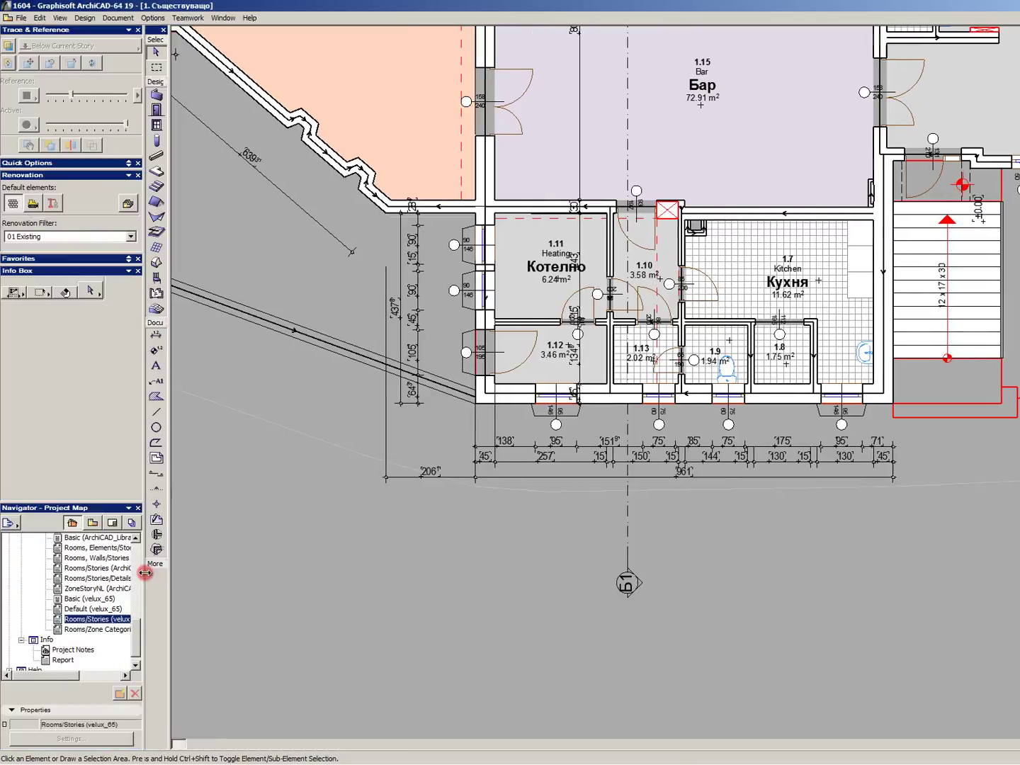
pyautogui.click(114, 598)
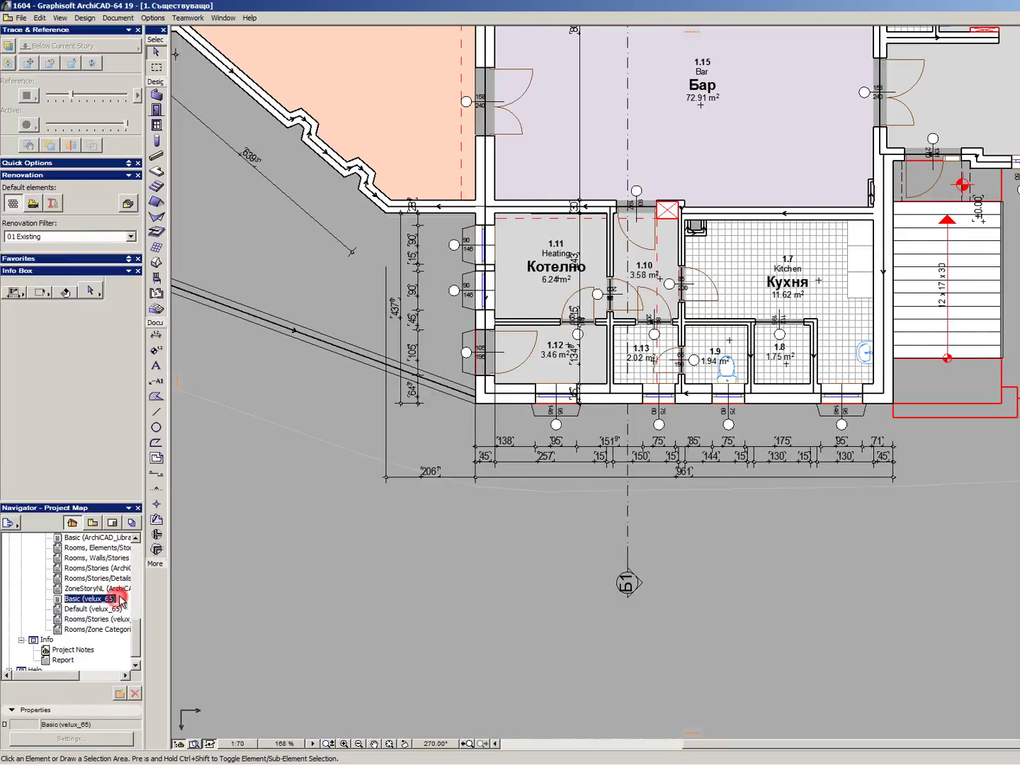
pyautogui.scroll(2, 106, 592)
# Collapse the Zones lists, expand Components, and select Zone_list_component in the Project Map
pyautogui.click(34, 548)
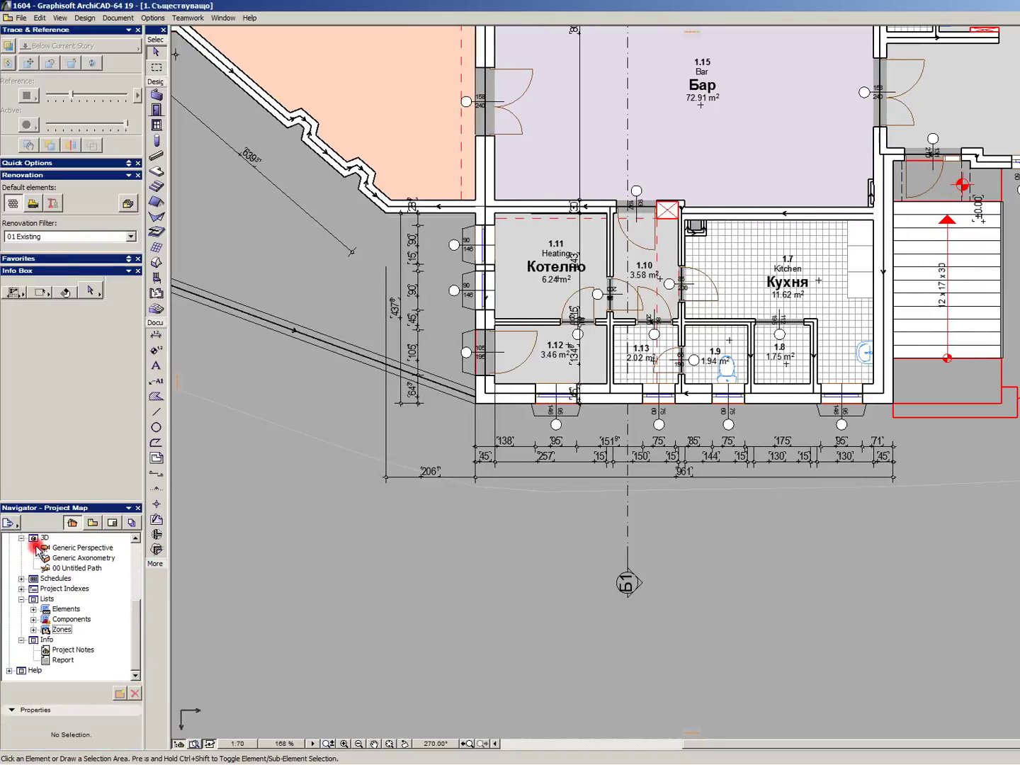
pyautogui.click(34, 620)
pyautogui.click(80, 588)
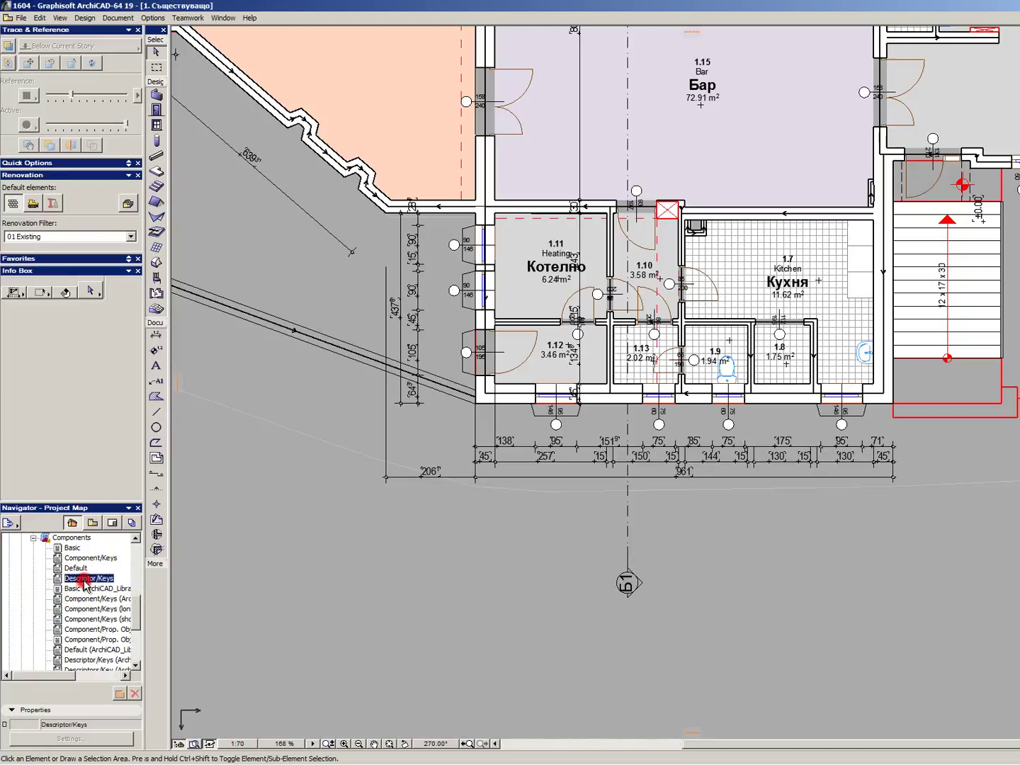
pyautogui.scroll(-2, 93, 588)
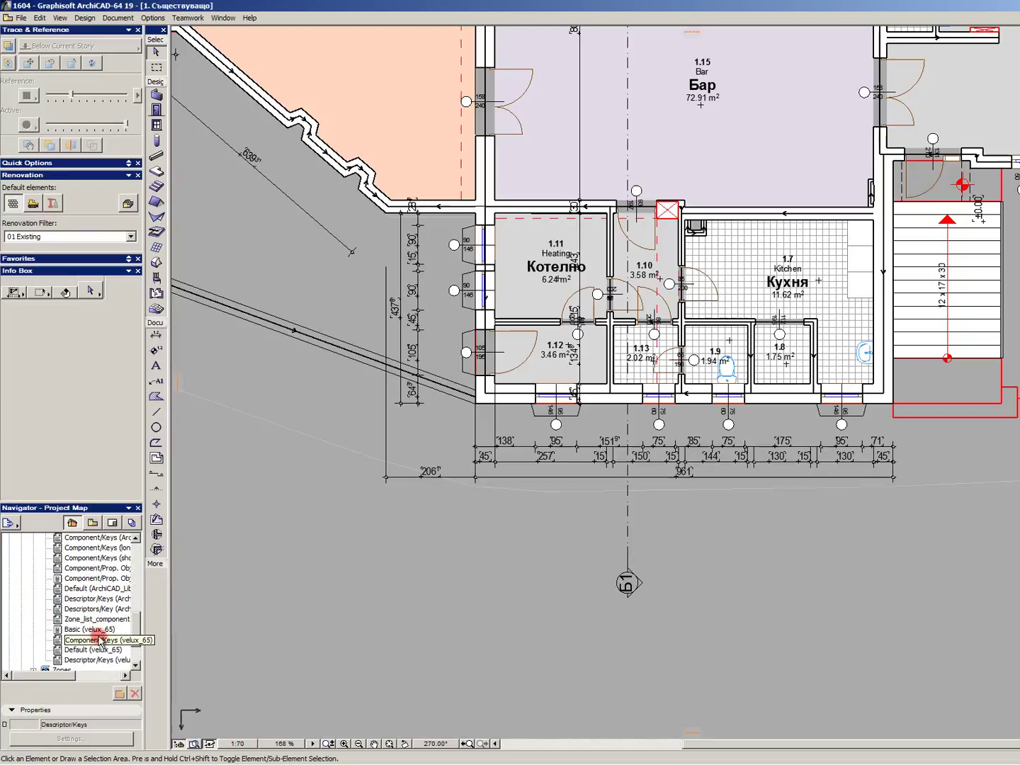
pyautogui.click(99, 611)
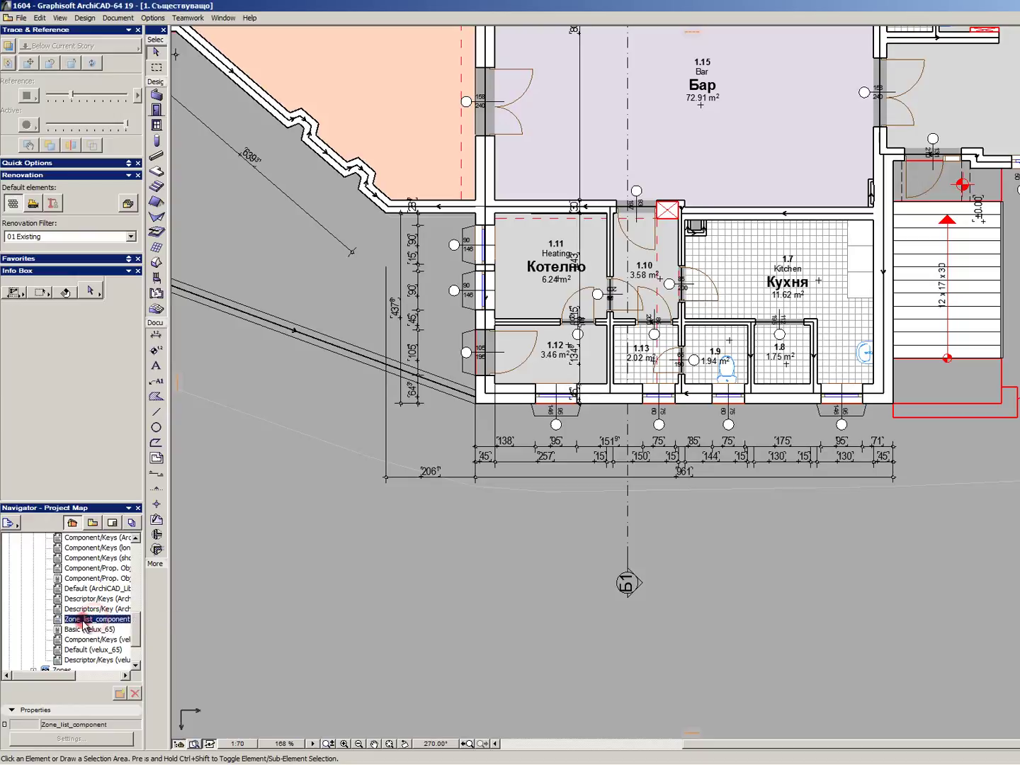
pyautogui.click(98, 622)
# Open the Zone_list_component list and dismiss the 'Listing is empty' warning
pyautogui.doubleClick(98, 626)
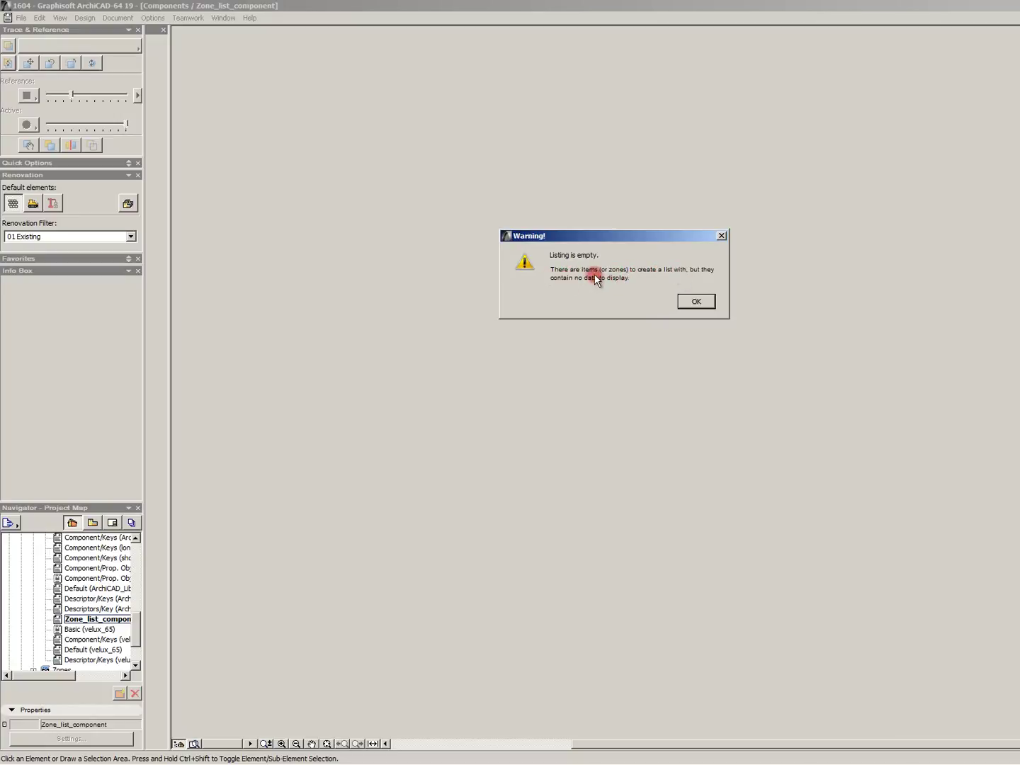
pyautogui.click(688, 303)
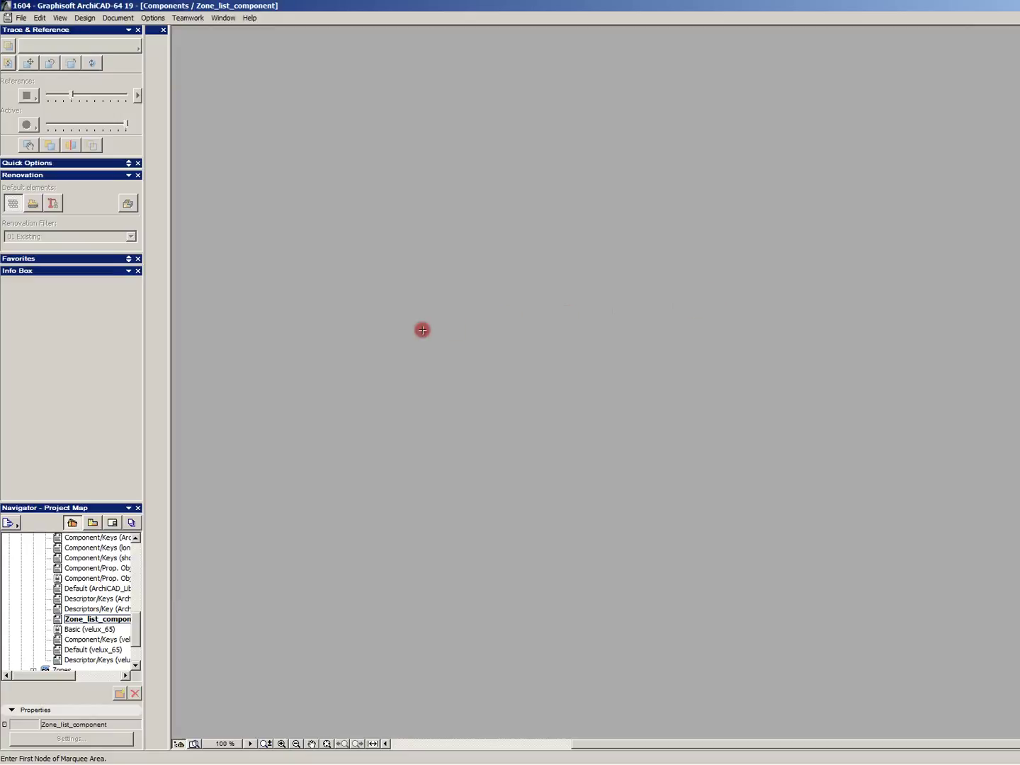